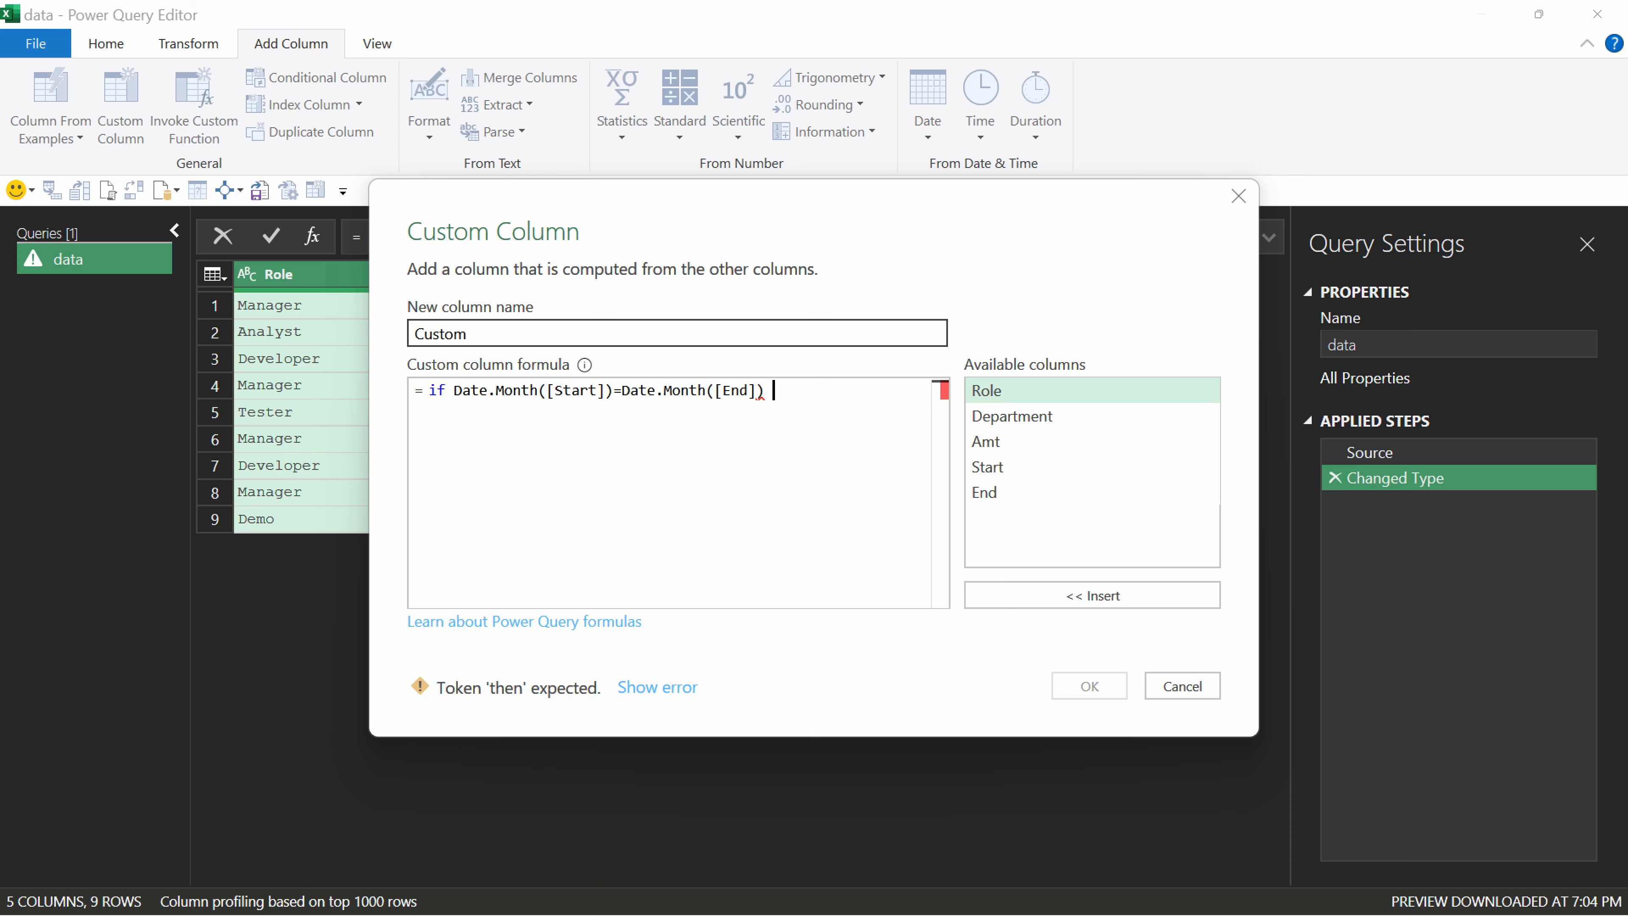
- Complete the custom column formula to return 0 when the Start and End months match, else 1, and add the column as Duplicate
type("0")
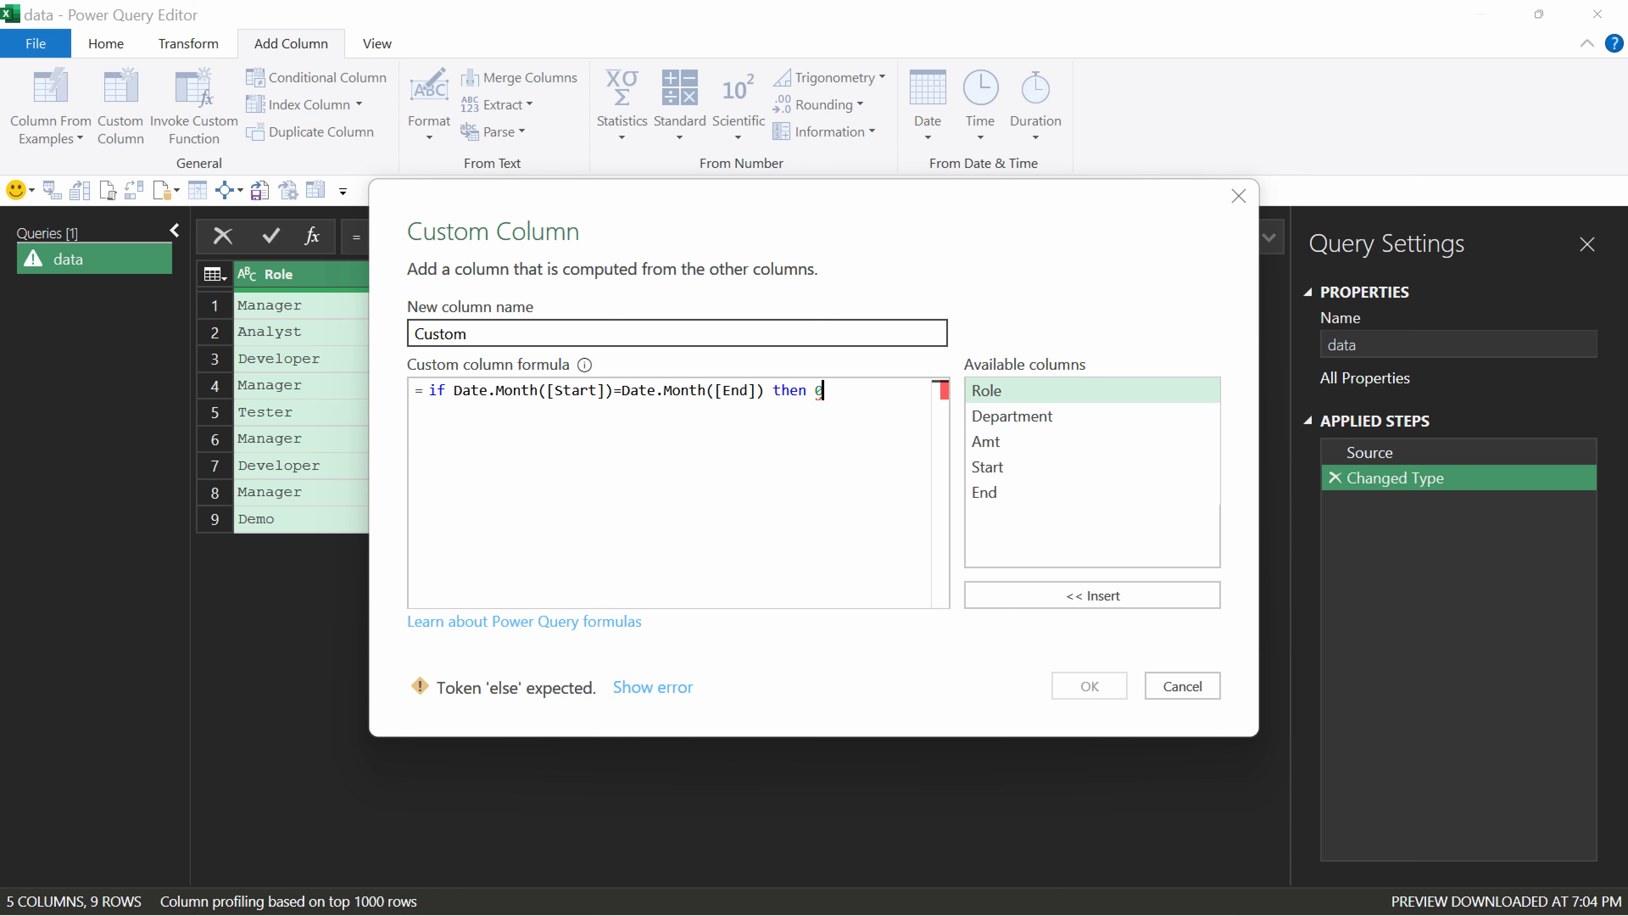
type(" else")
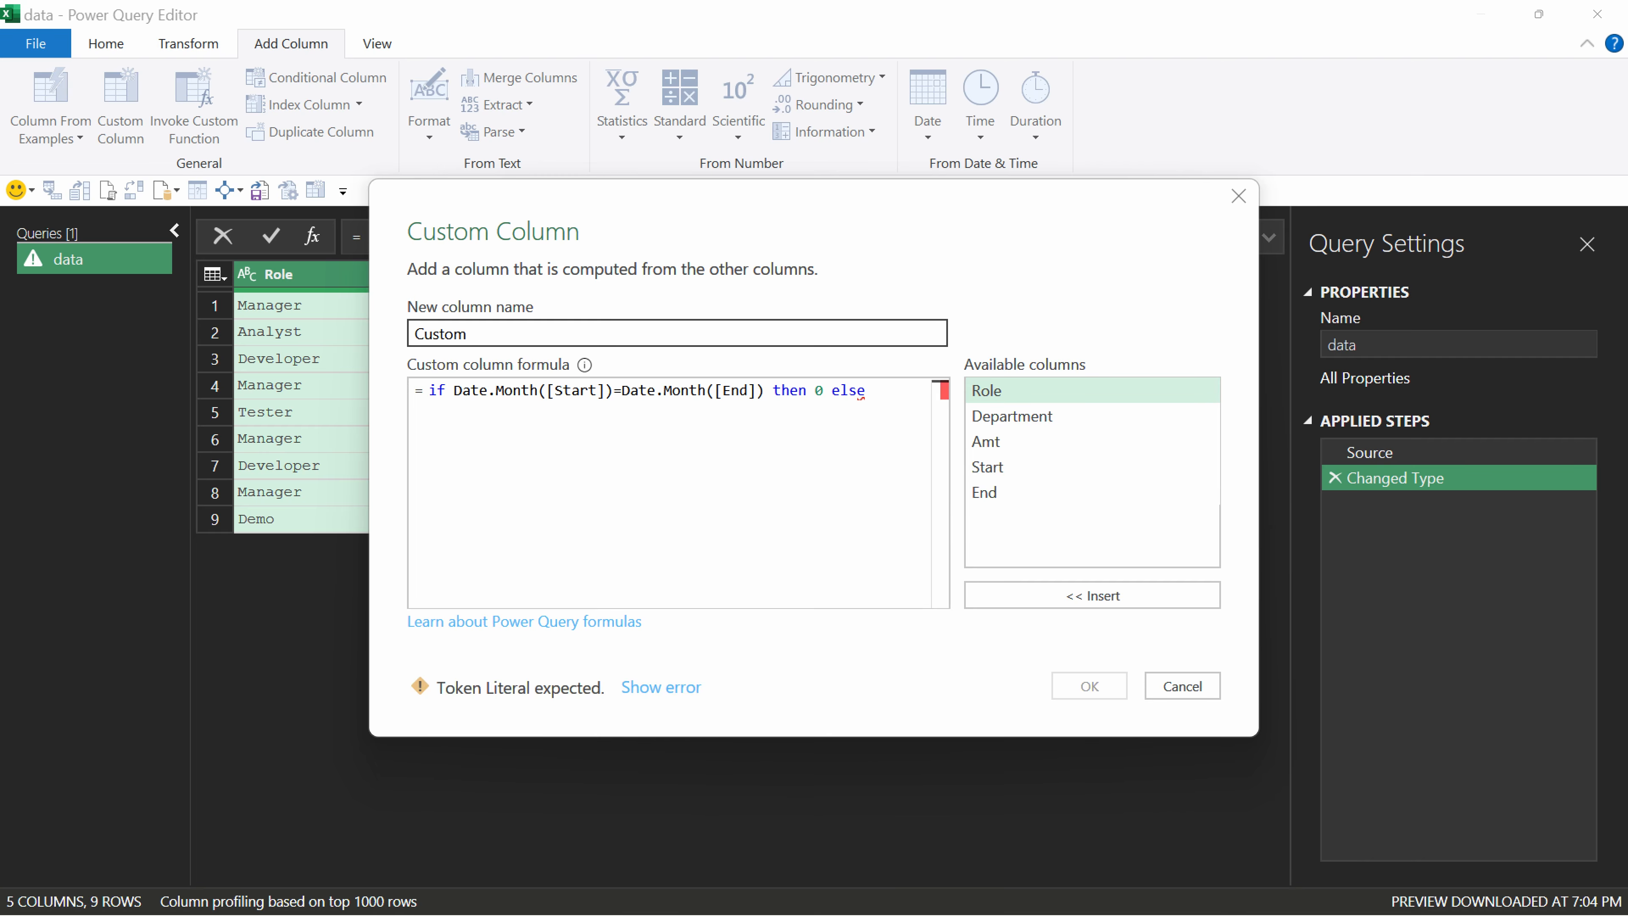
type(" 1")
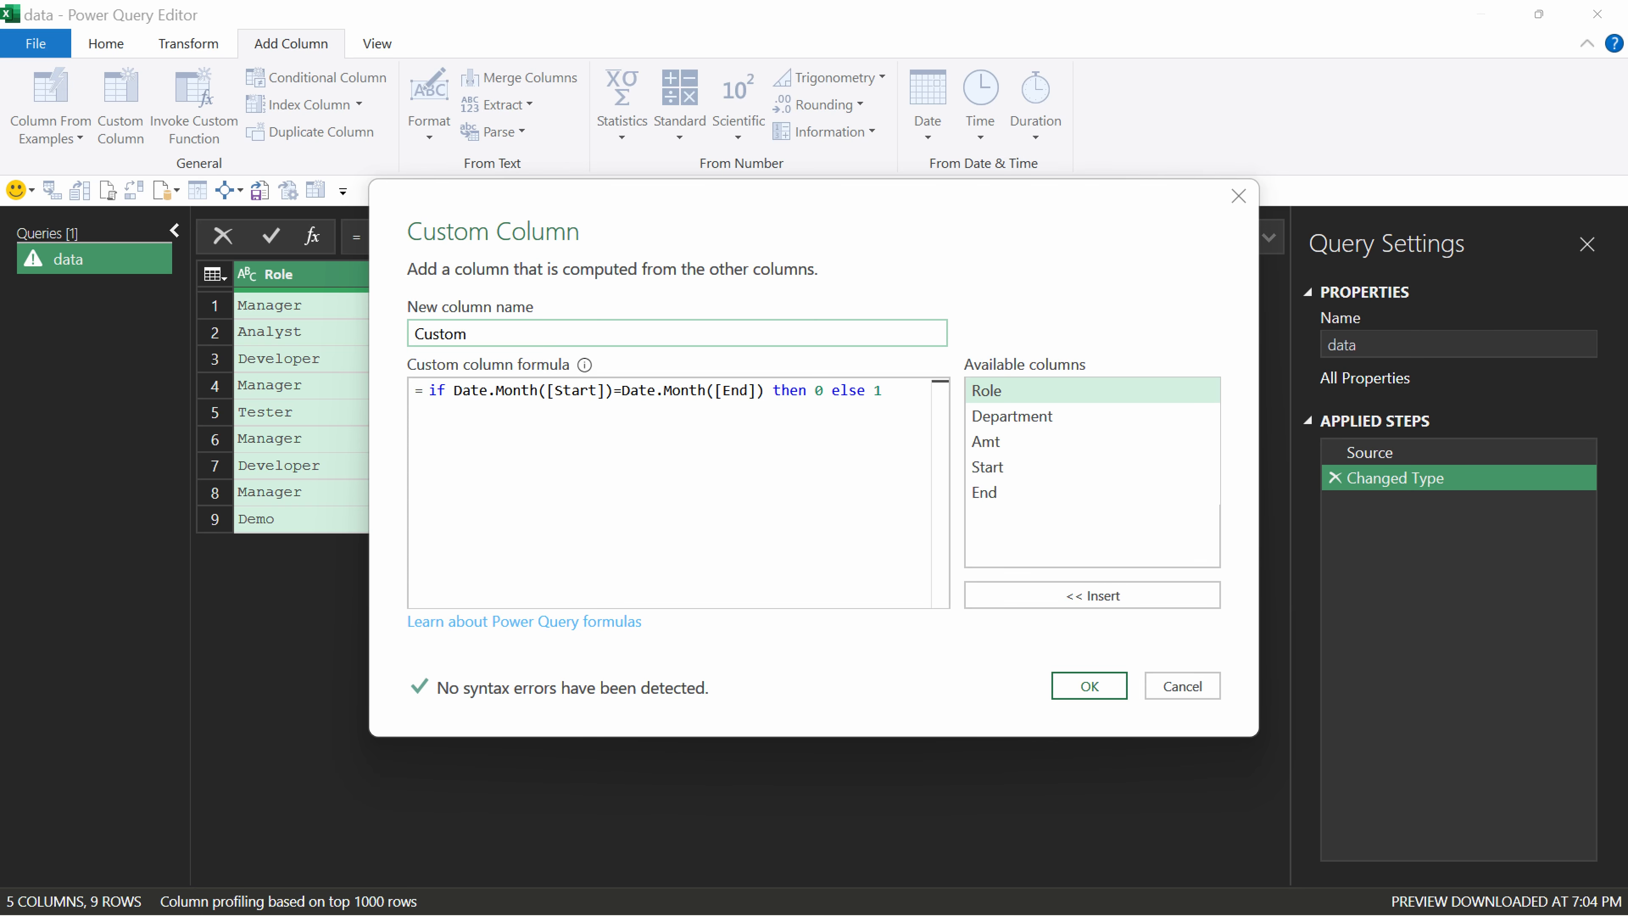
double_click(495, 333)
type("Duplicate")
key("Return")
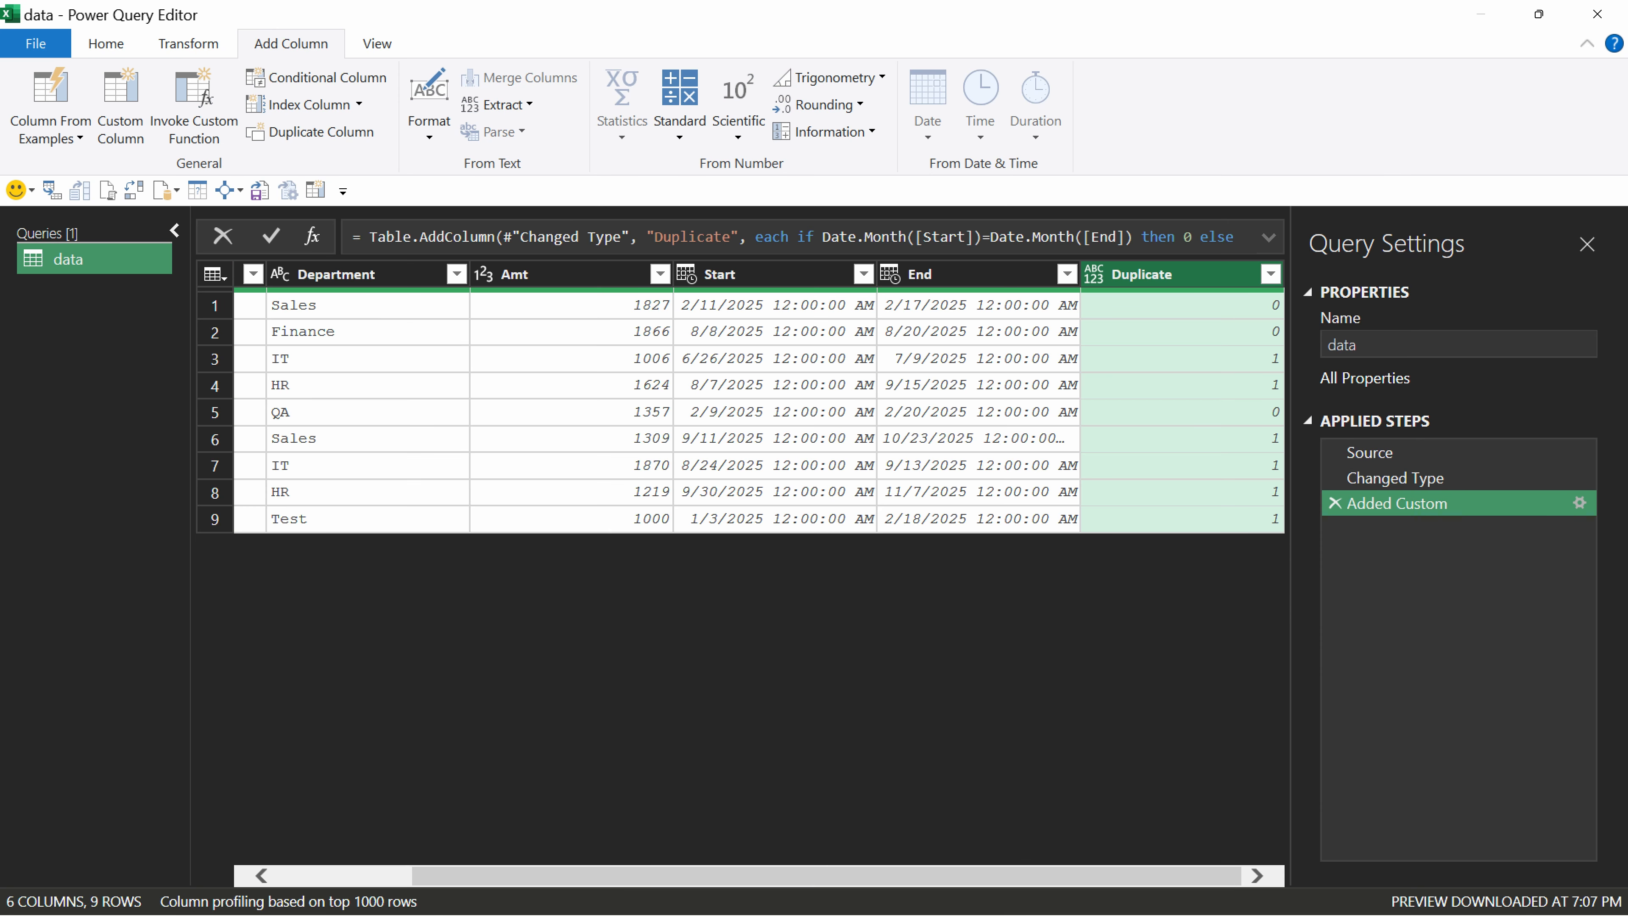
- Duplicate the data query, renaming the original NO Dupl and the copy Dupl
right_click(90, 264)
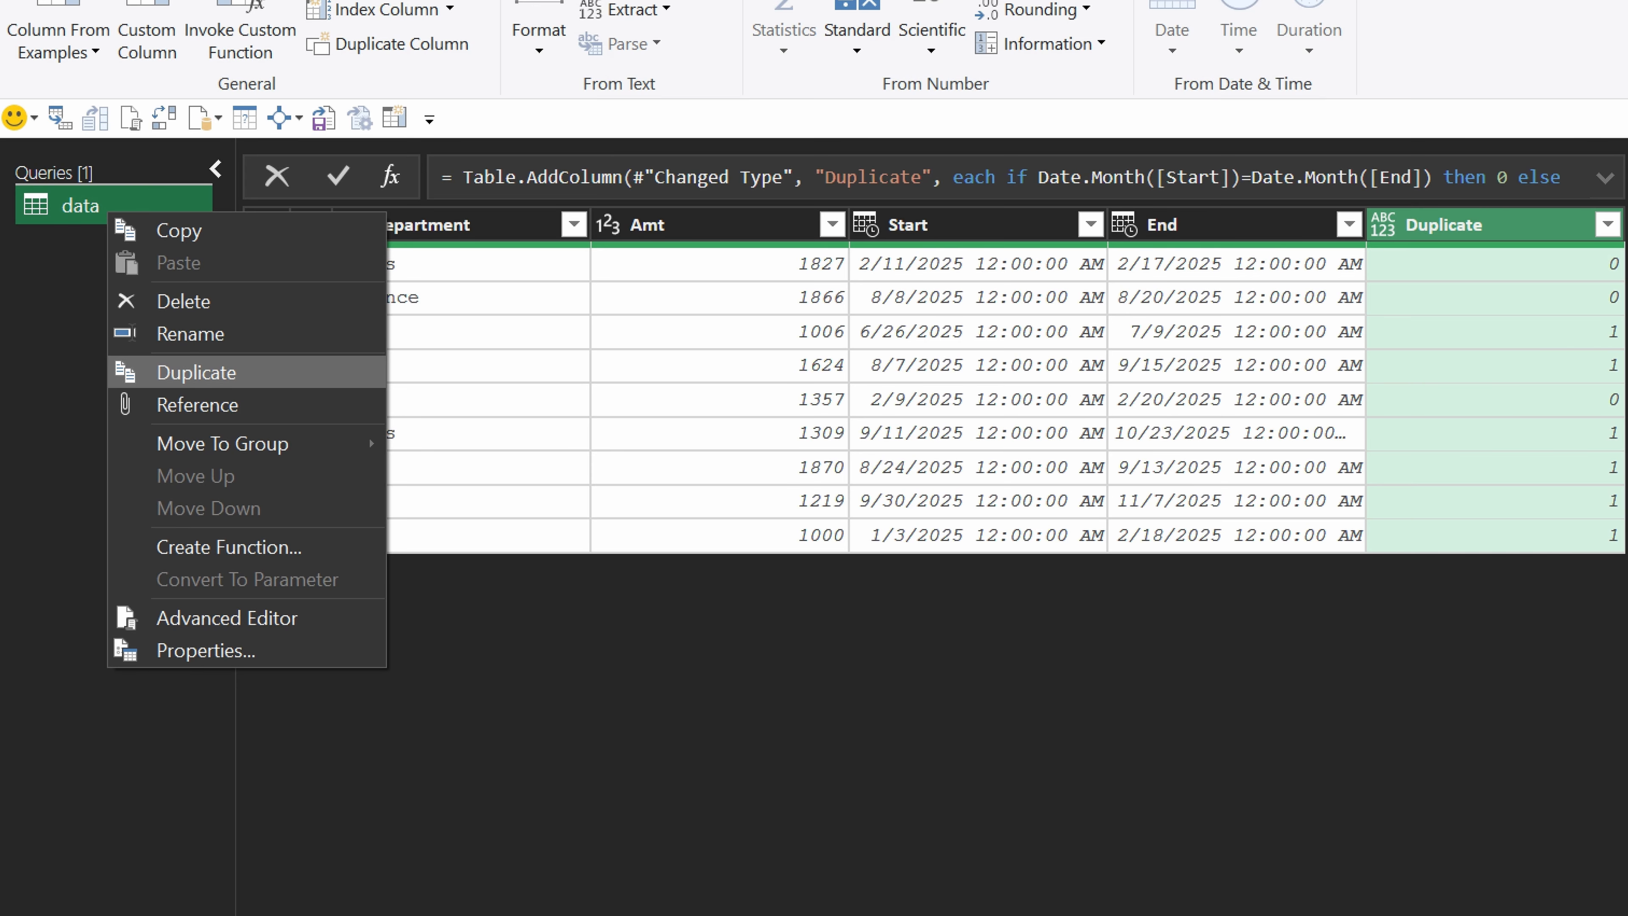
left_click(195, 372)
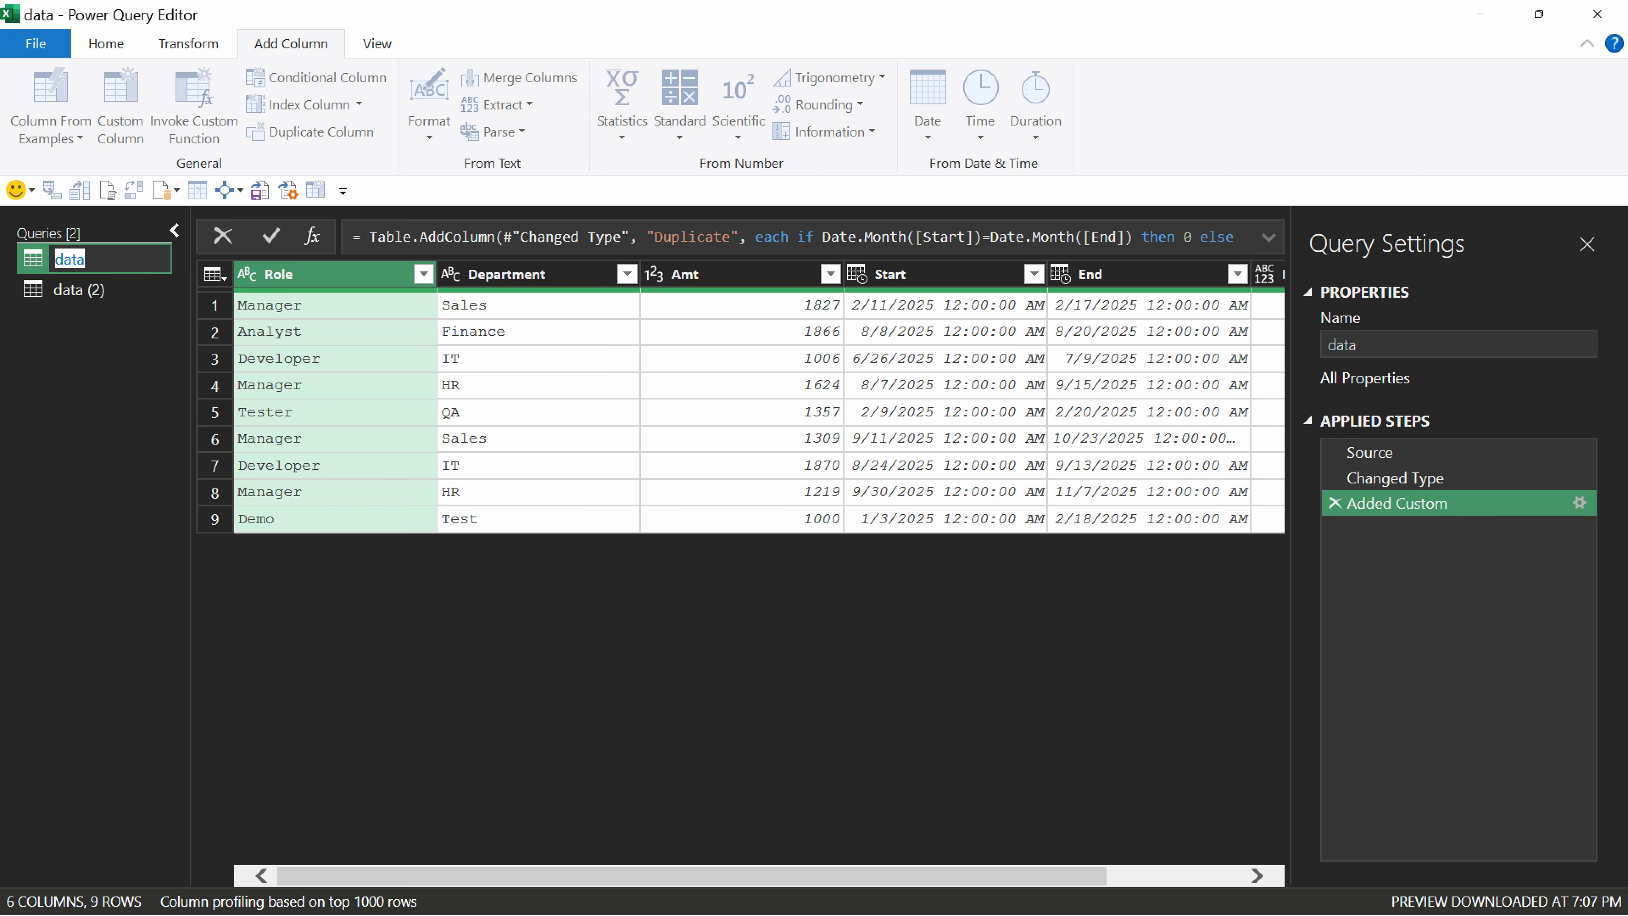
type("NO Dupl")
key("Return")
key("Down")
key("F2")
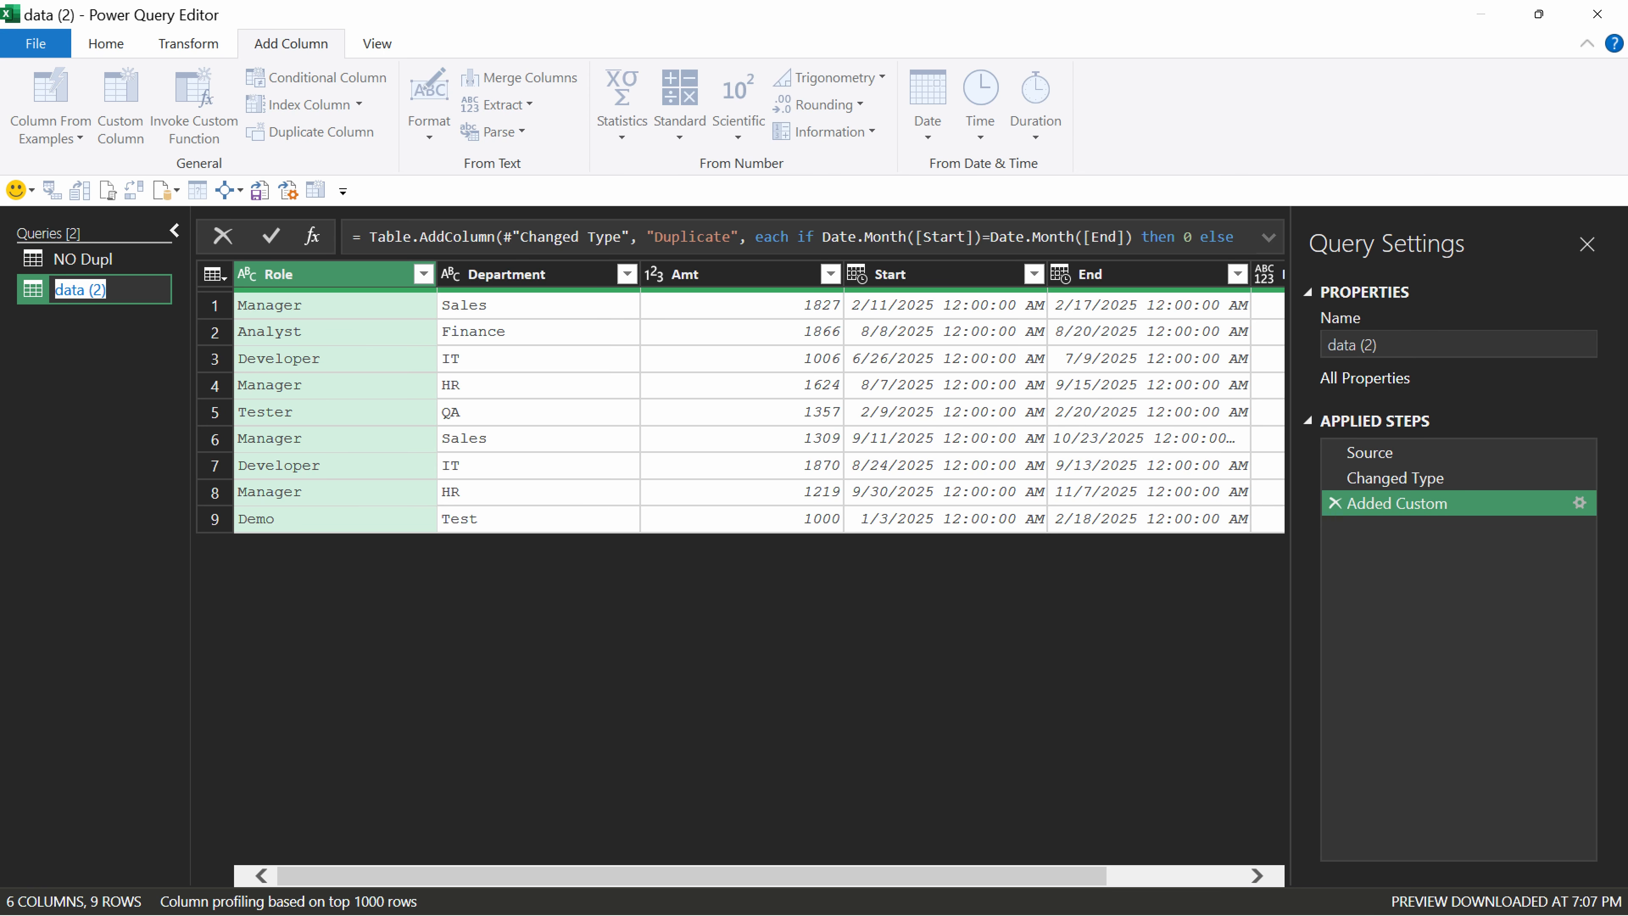
type("Dupl")
key("Return")
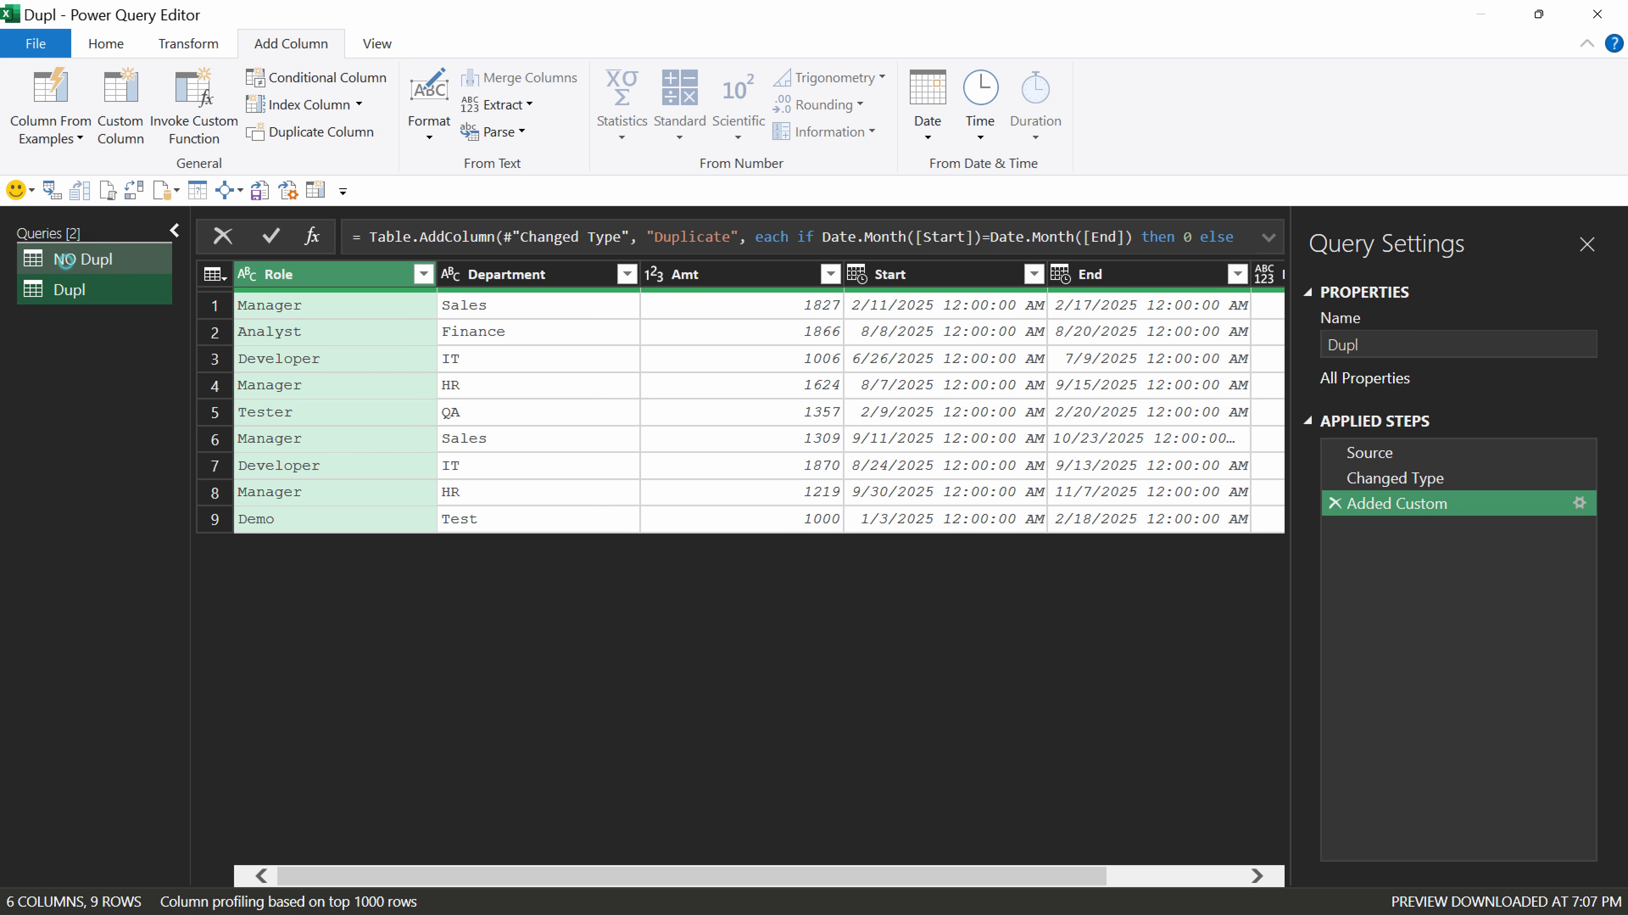
- Filter the NO Dupl query to keep only rows with 0 in the Duplicate column
left_click(64, 259)
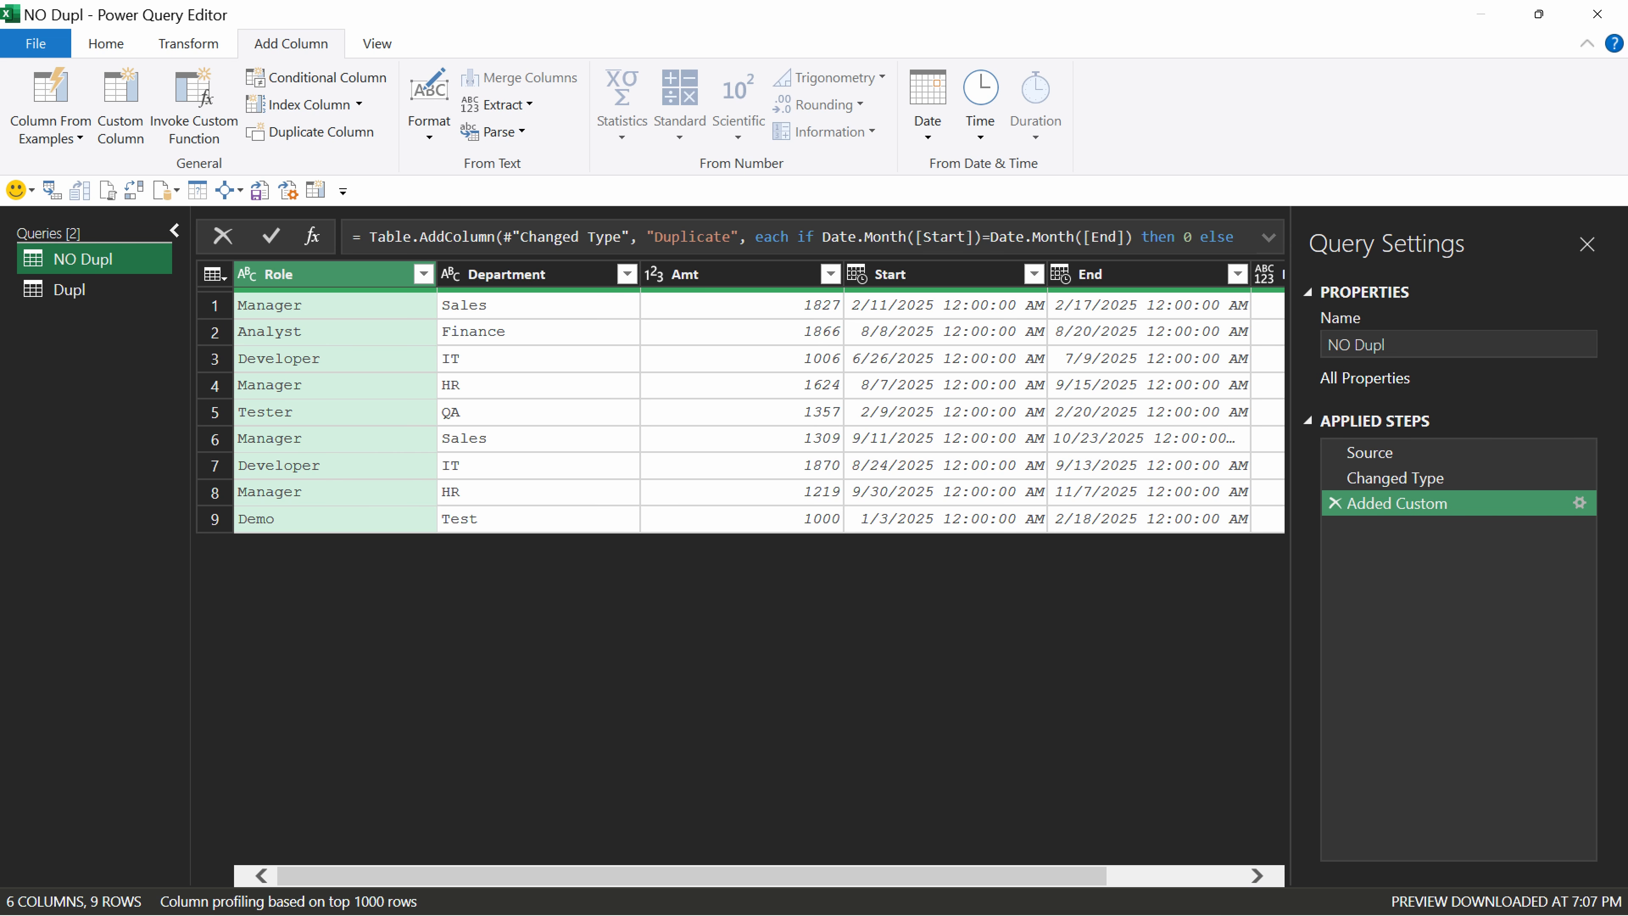
left_click_drag(756, 876, 893, 876)
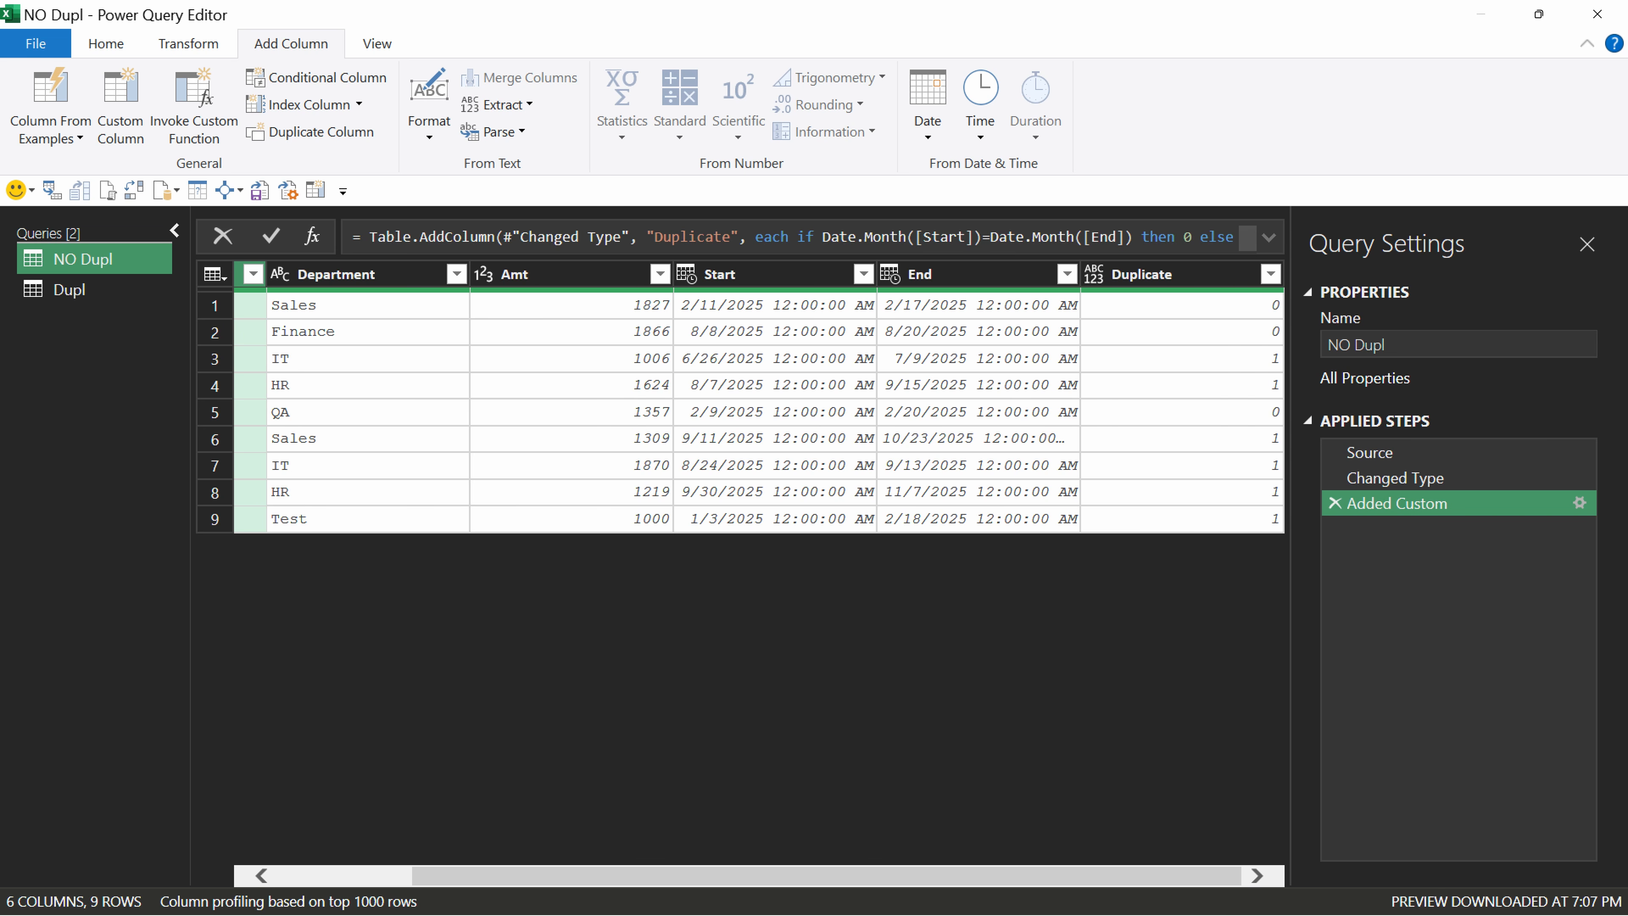
left_click(1270, 274)
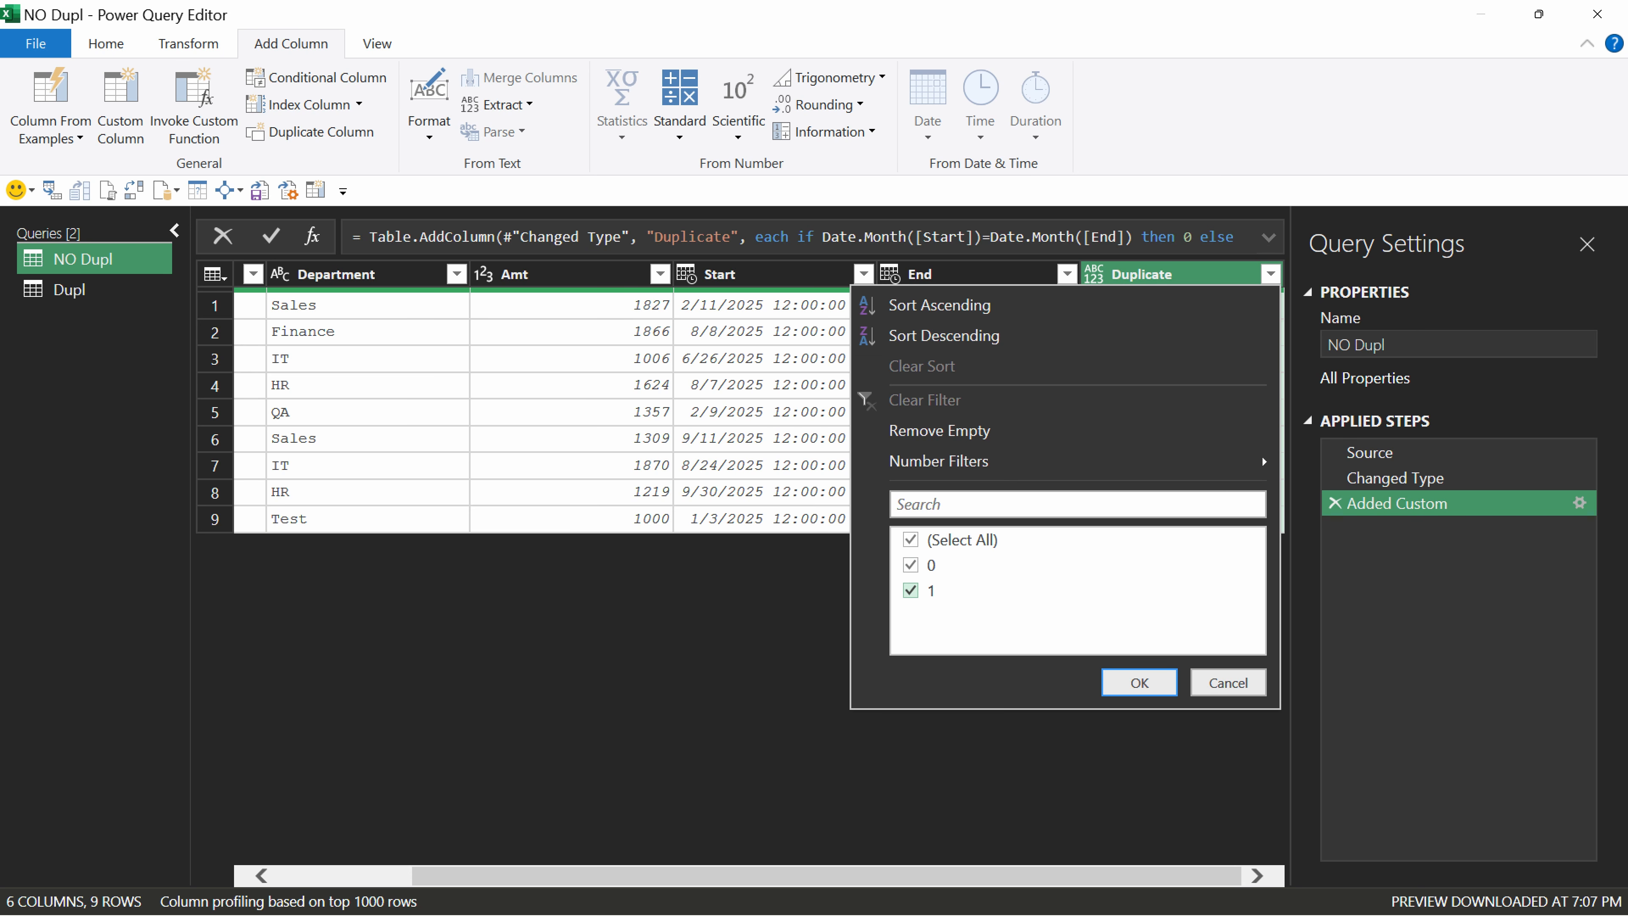
left_click(911, 591)
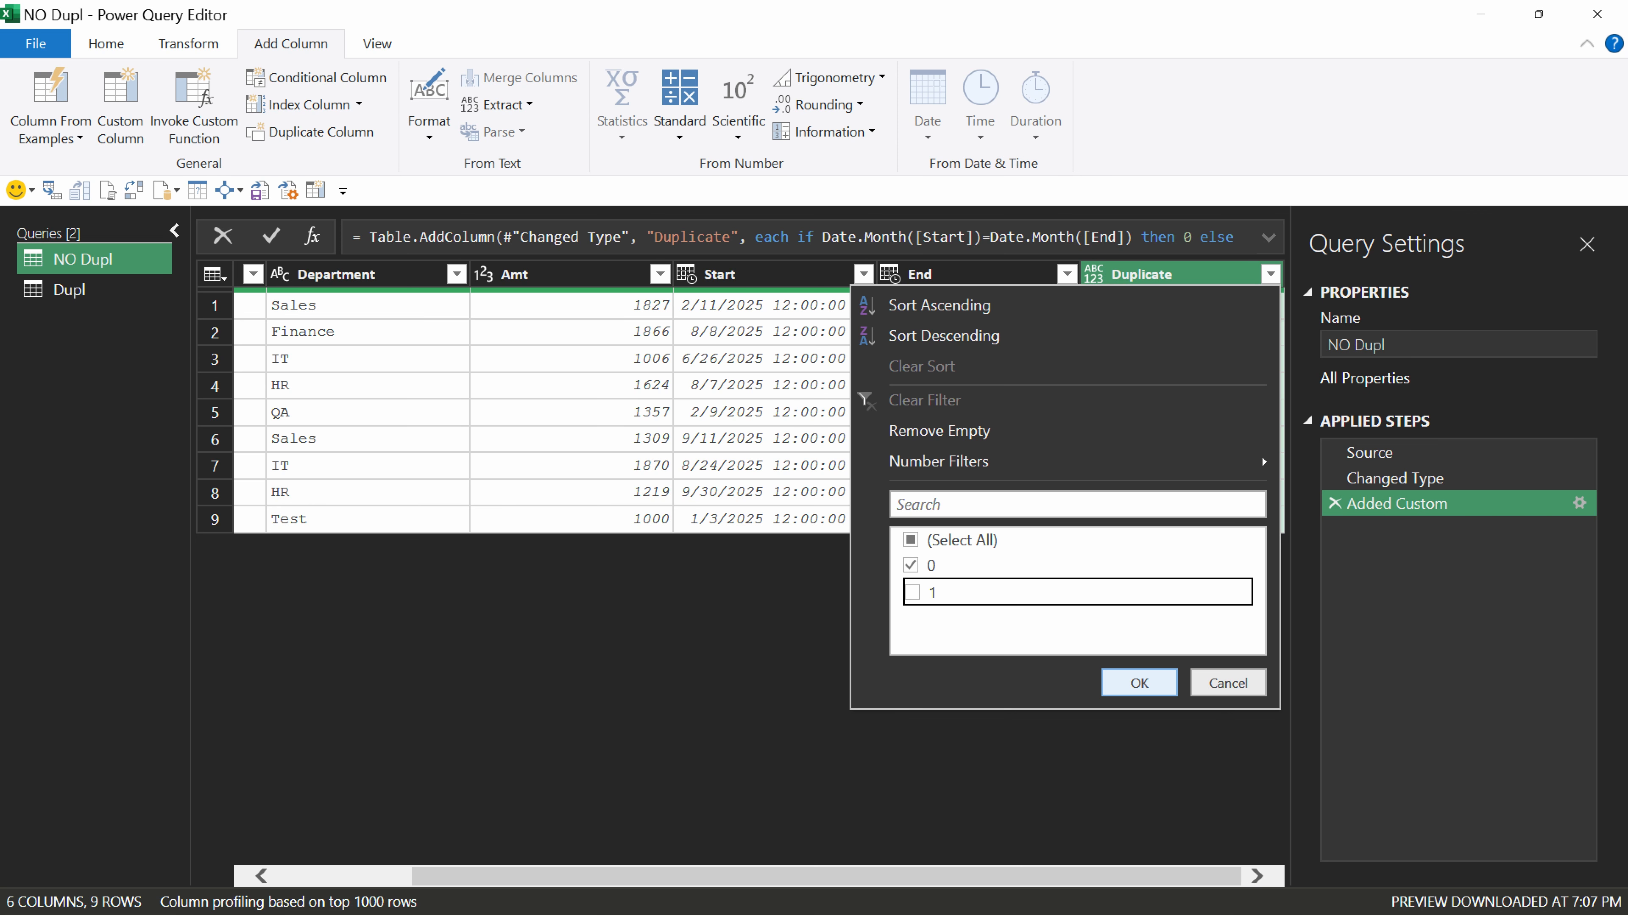
left_click(1139, 682)
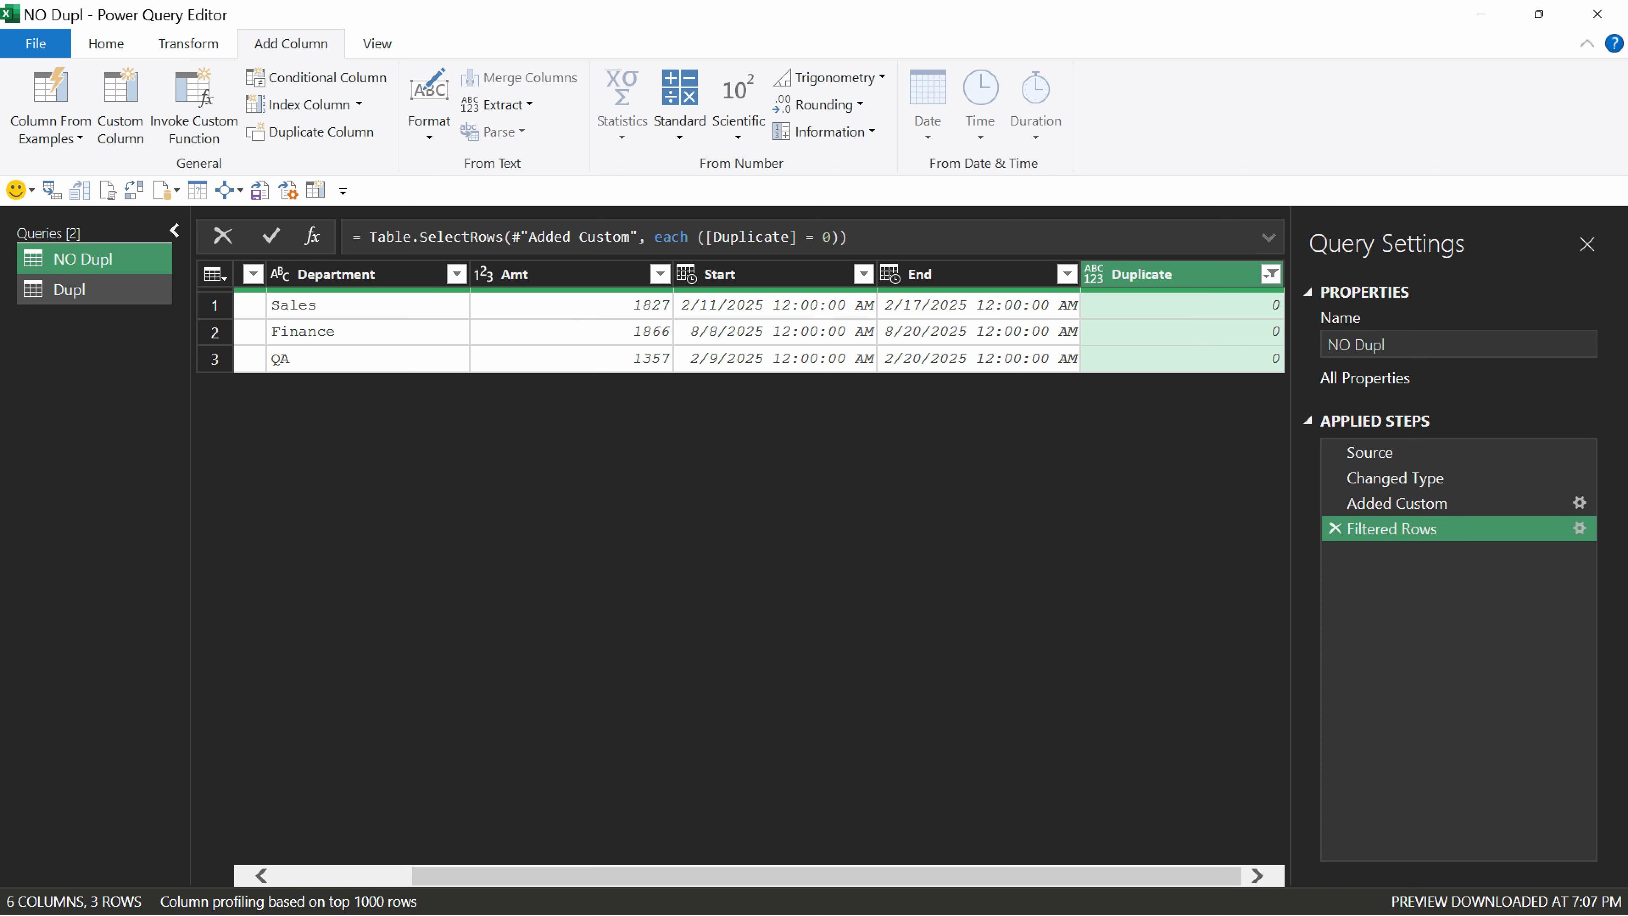
- Filter the Dupl query to rows with 1 in the Duplicate column, and remove that column
left_click(82, 291)
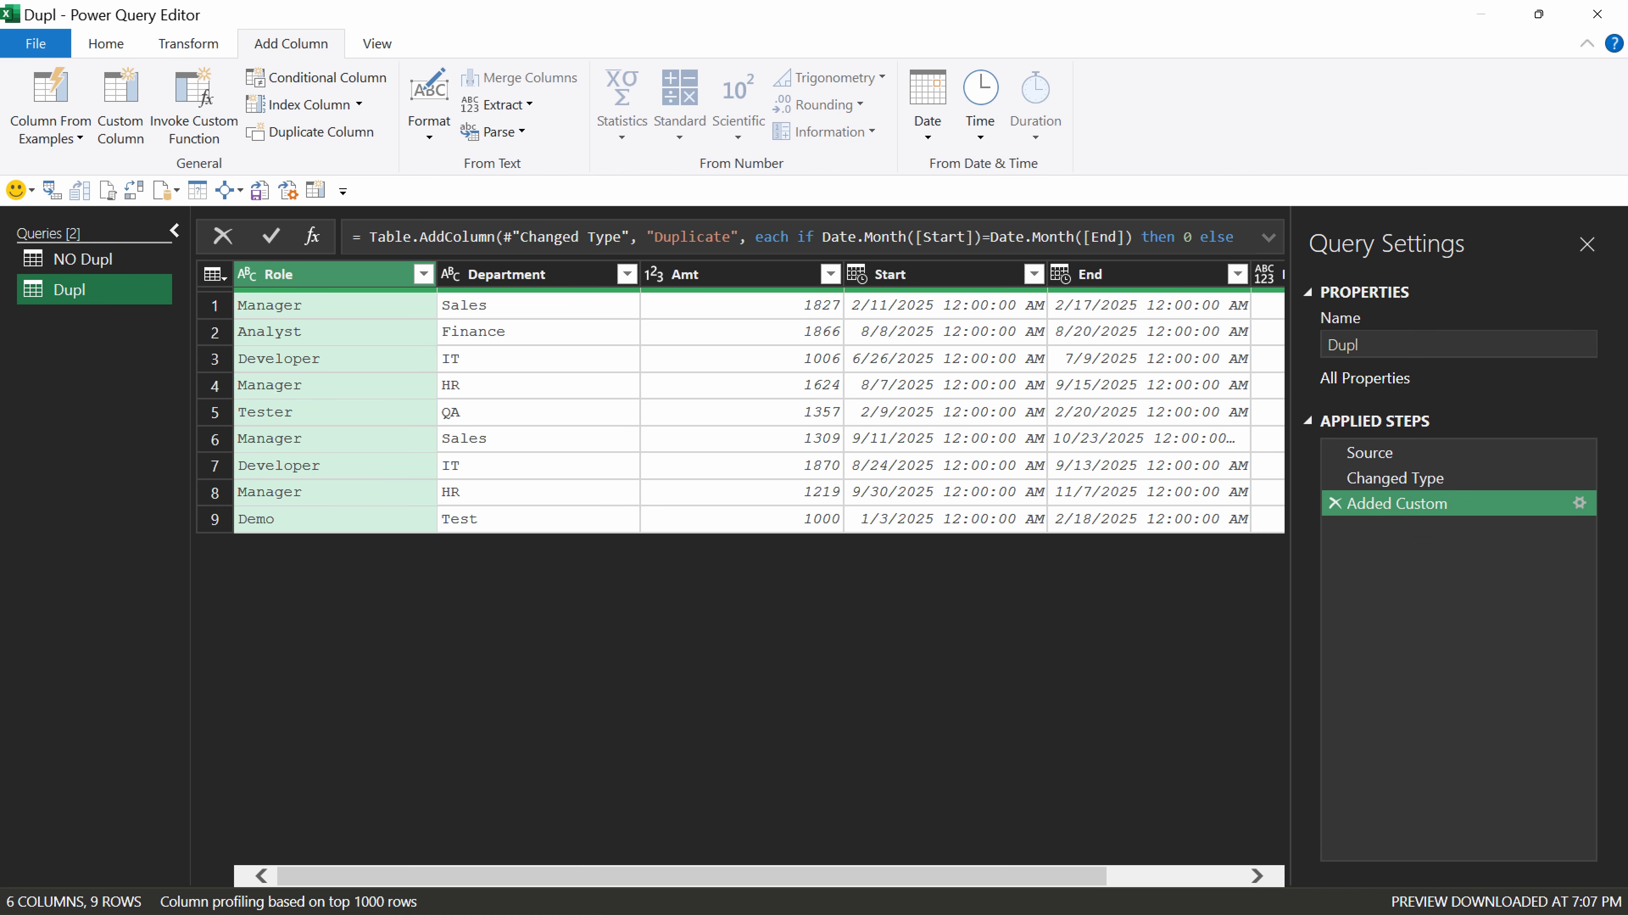
left_click_drag(793, 877, 928, 877)
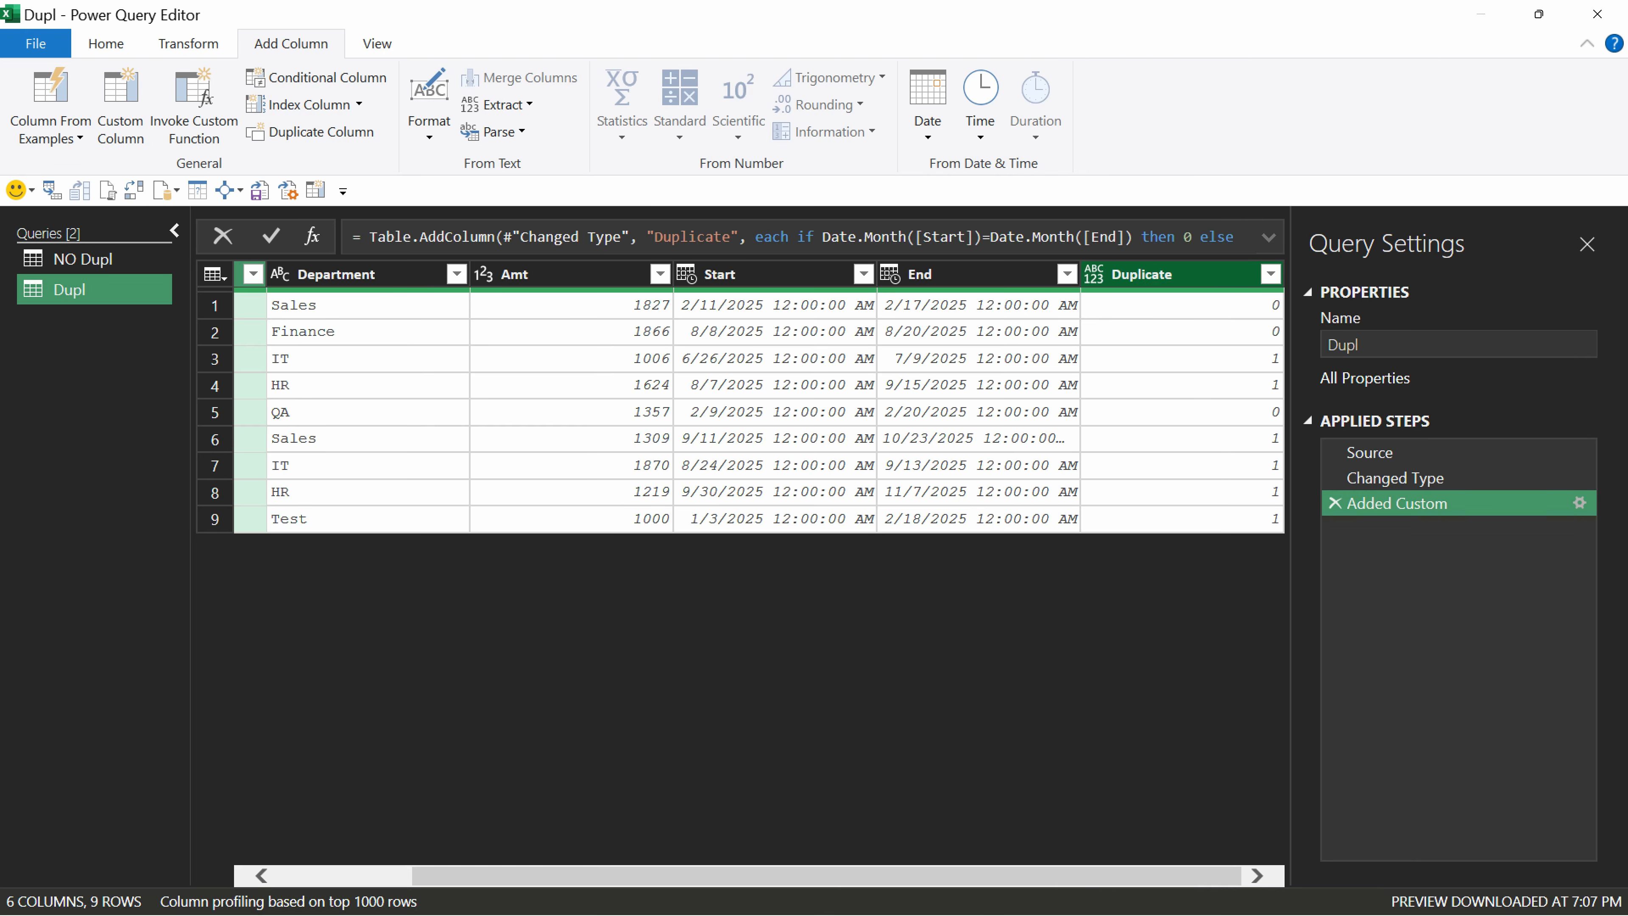
left_click(1270, 274)
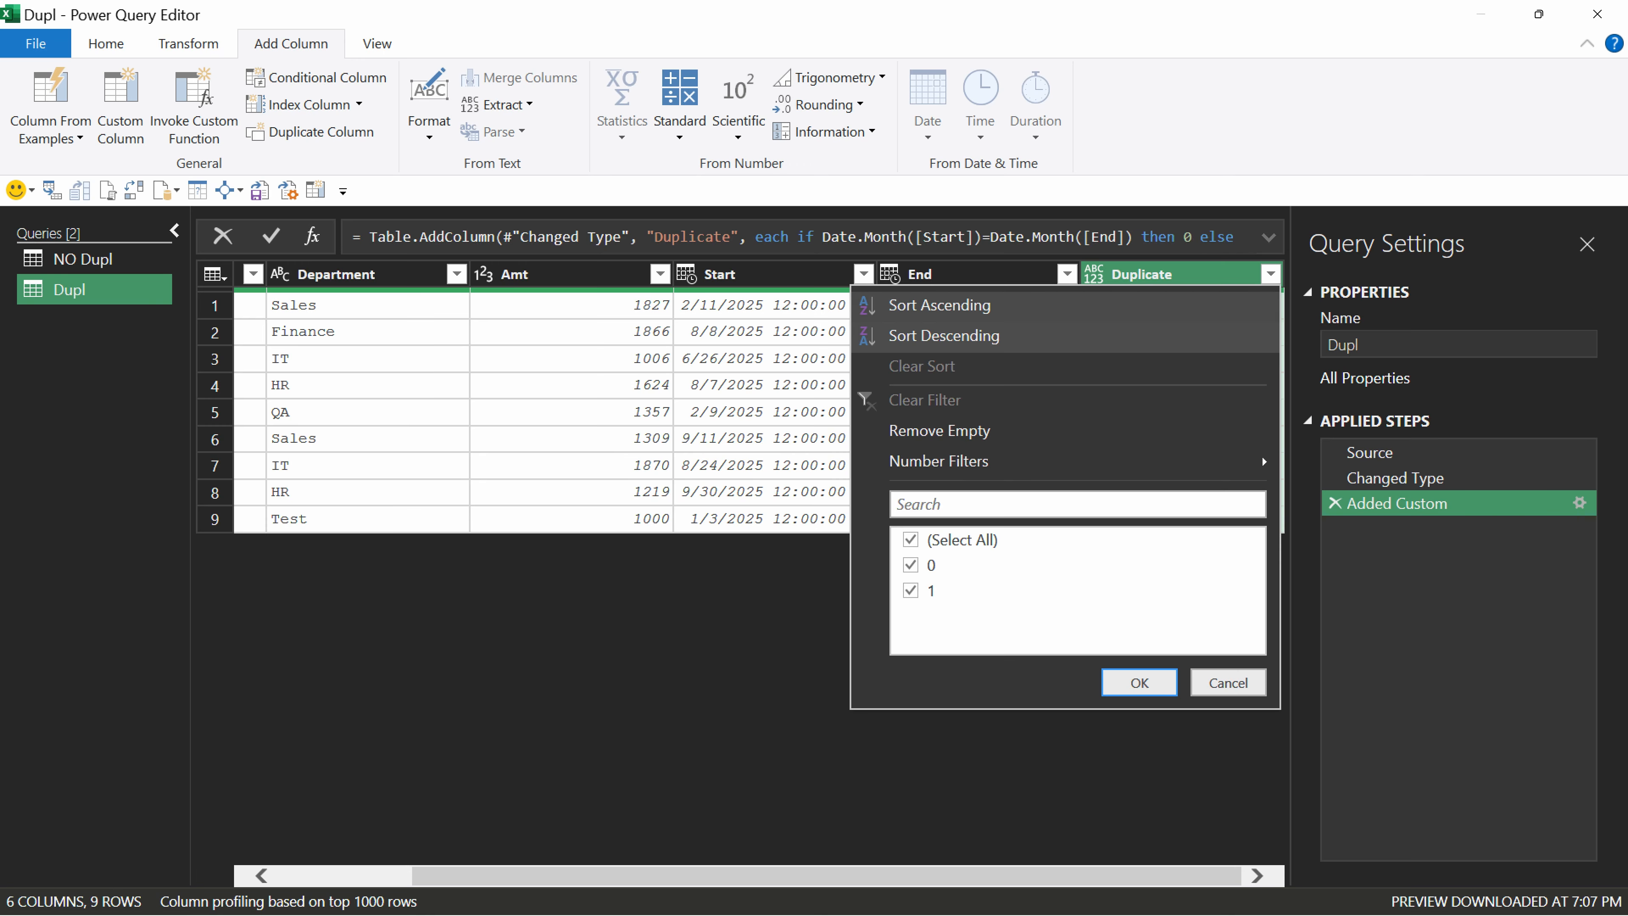
left_click(912, 565)
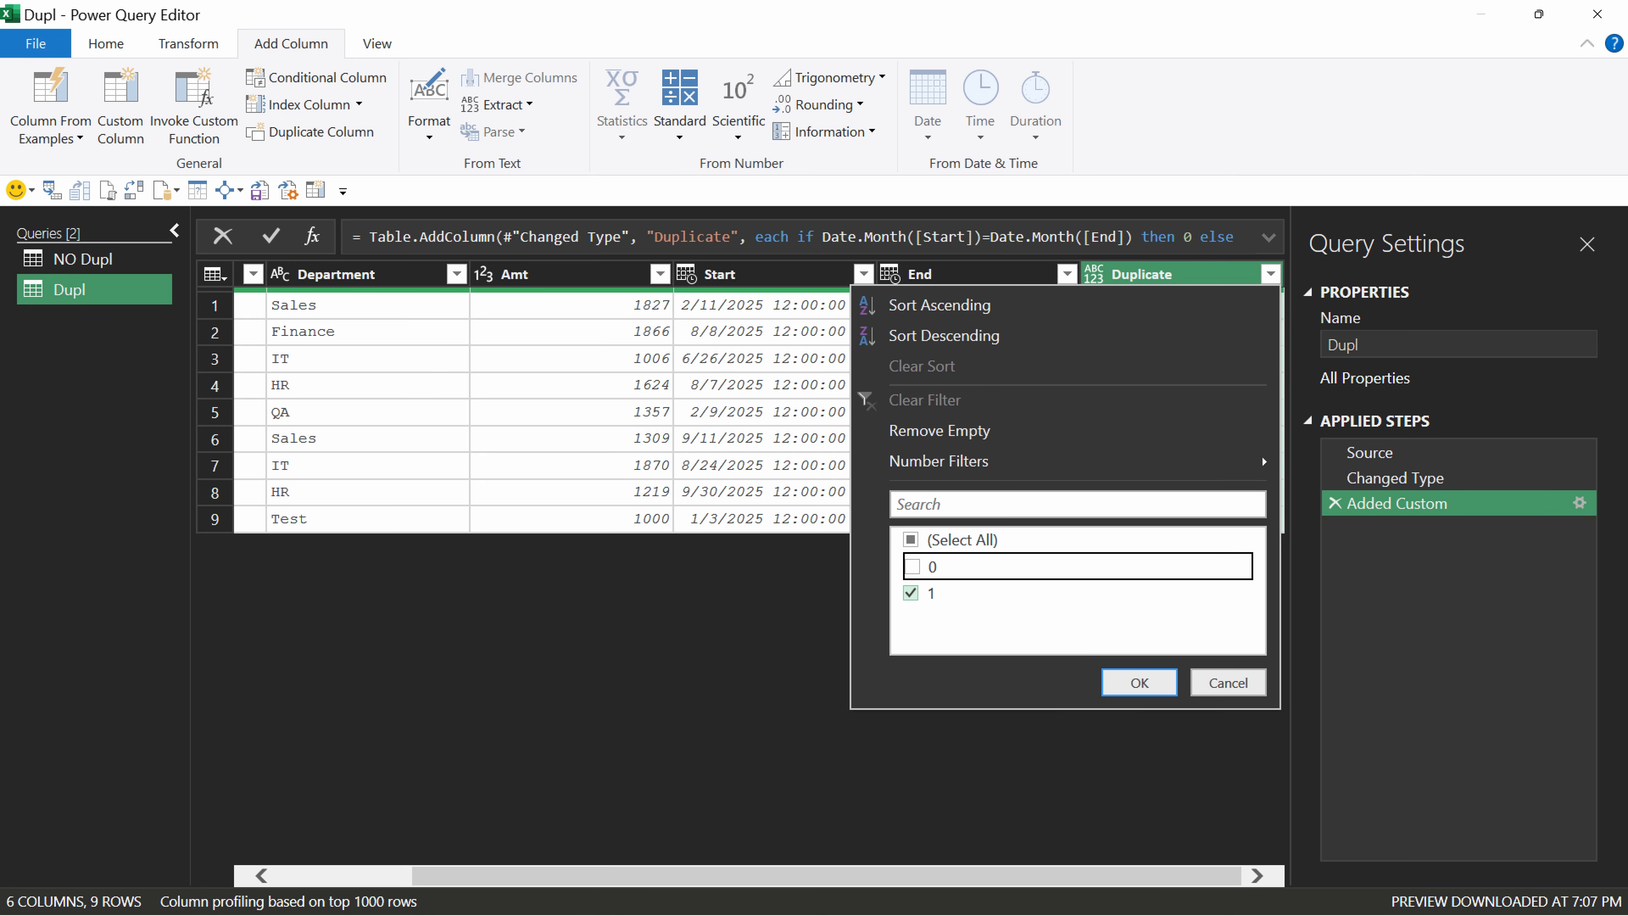
left_click(1135, 681)
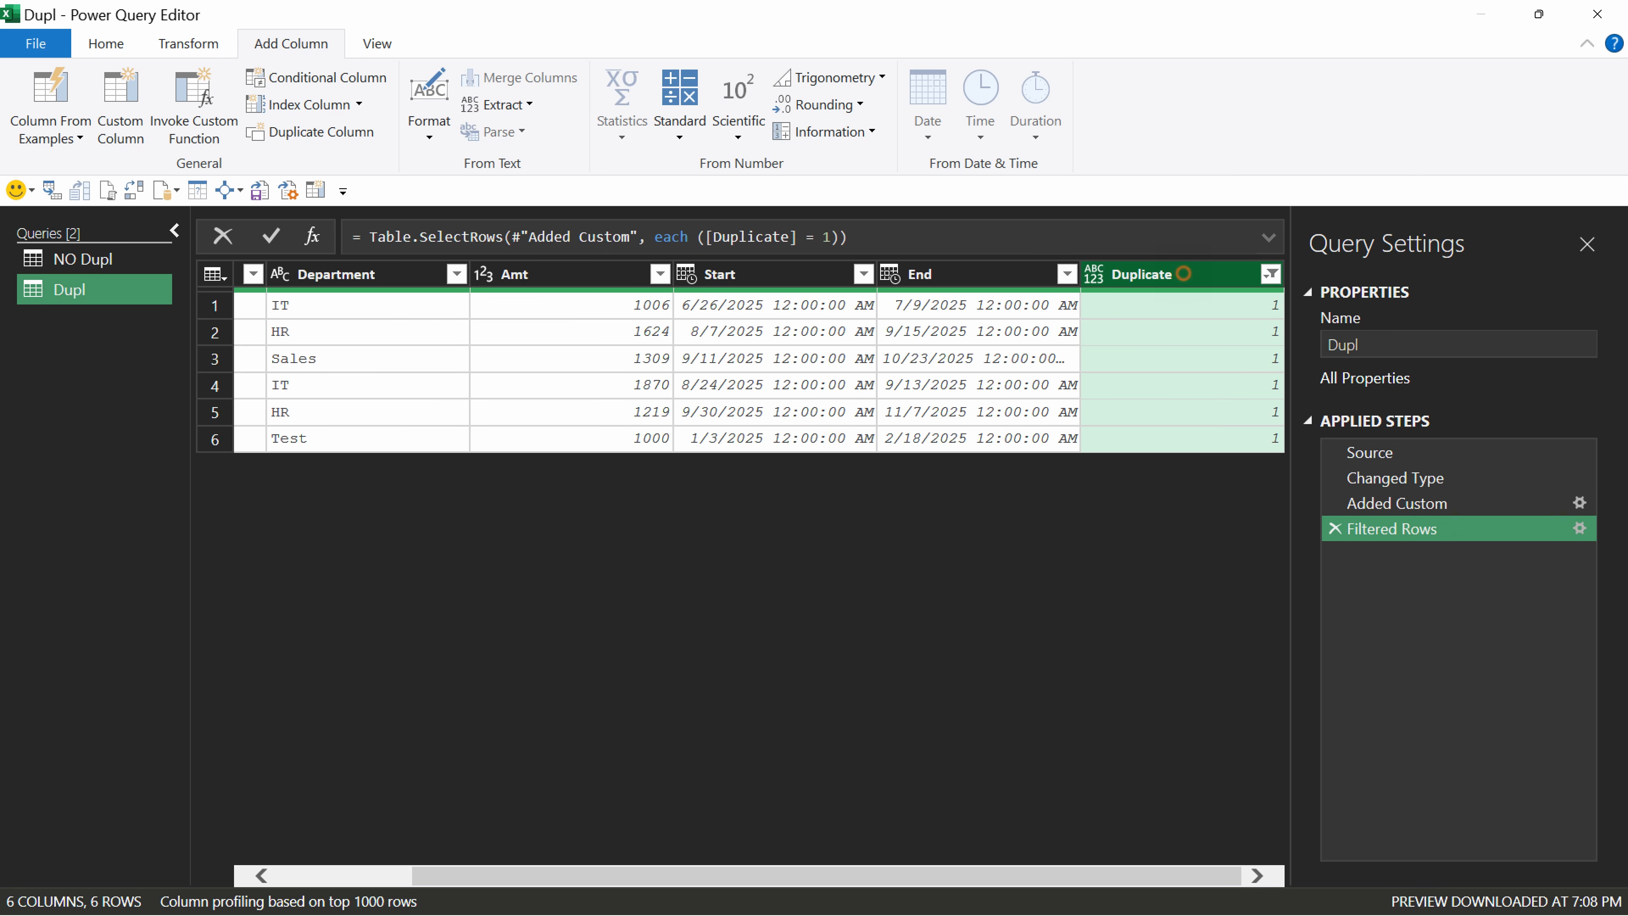
right_click(1185, 274)
left_click(1218, 318)
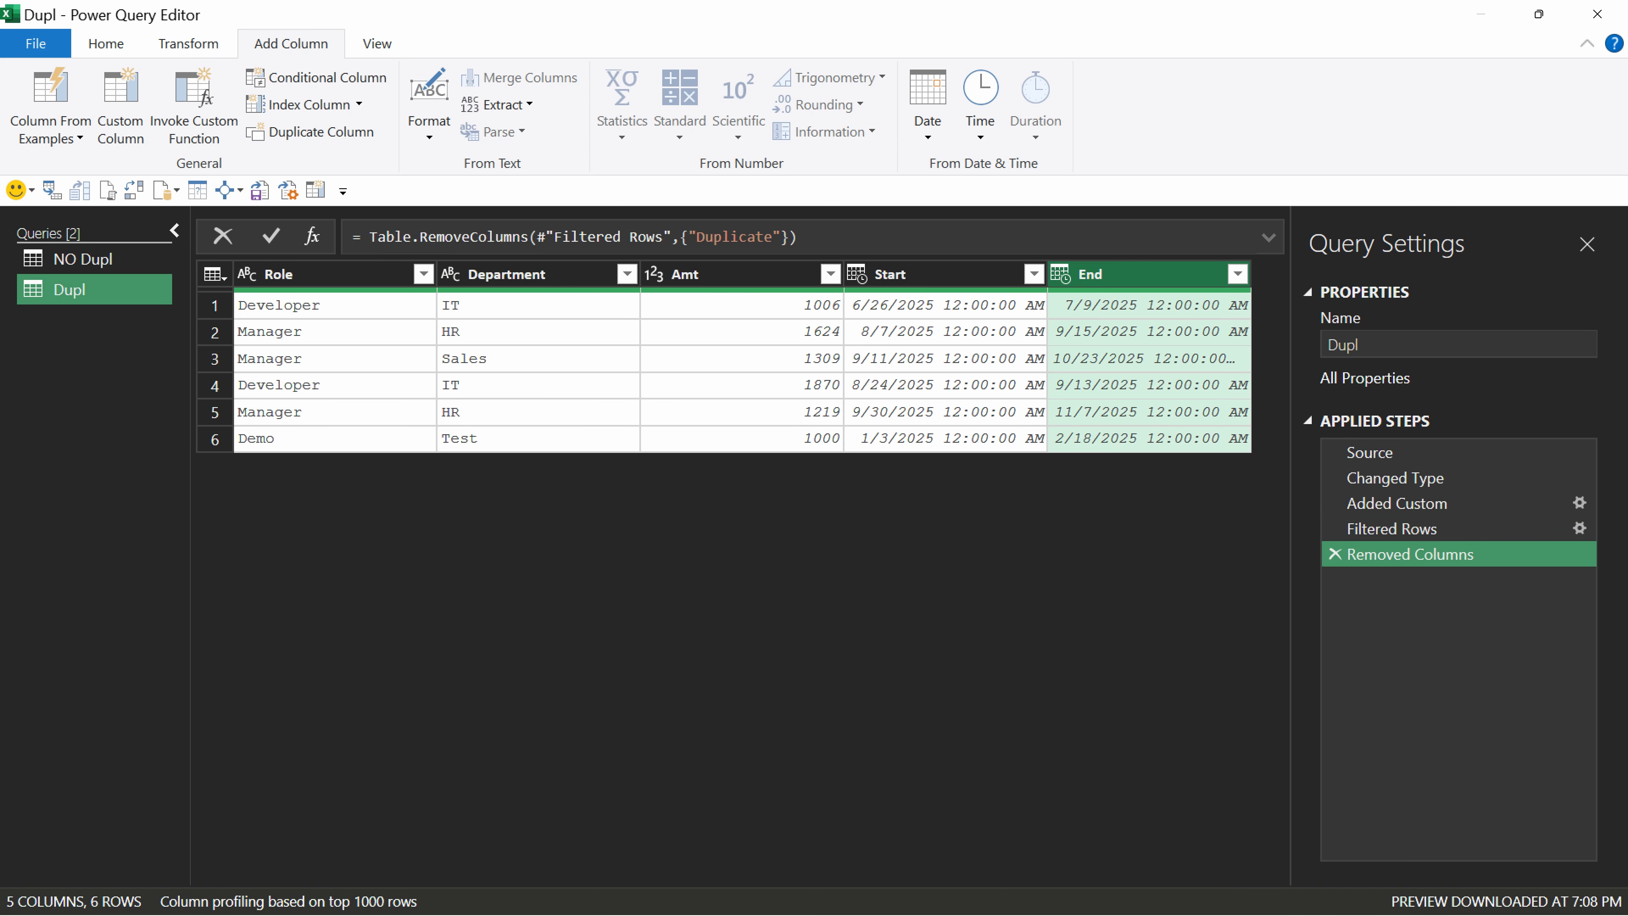
- Add a custom column to the Dupl query with the formula List.Repeat({""},2), keeping the name Custom
left_click(84, 258)
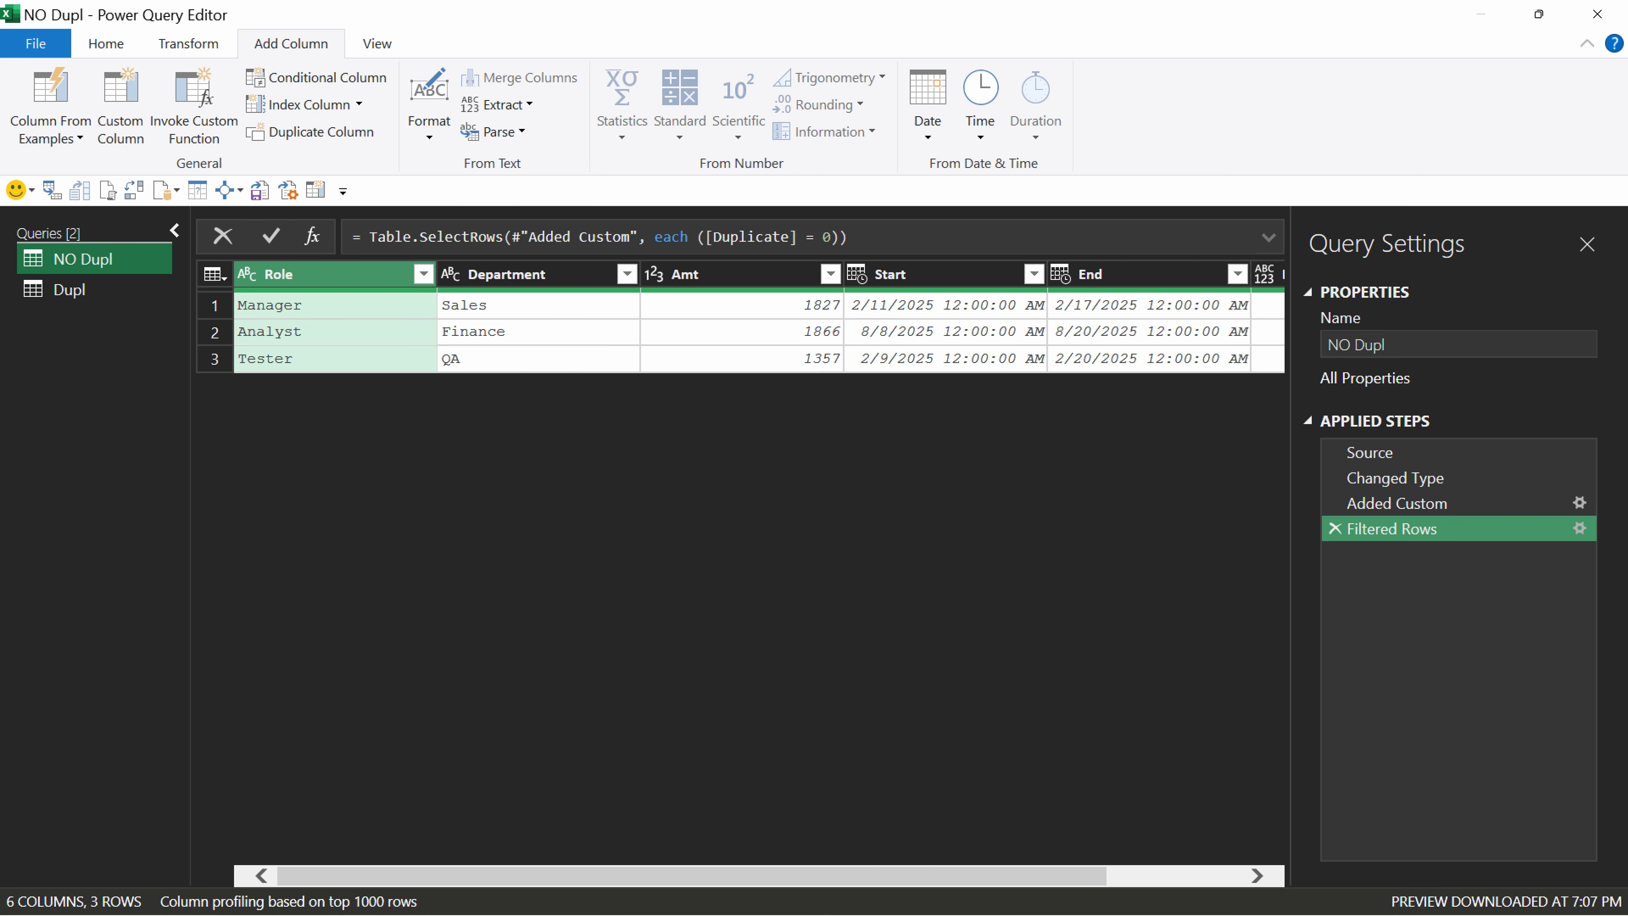
left_click(69, 290)
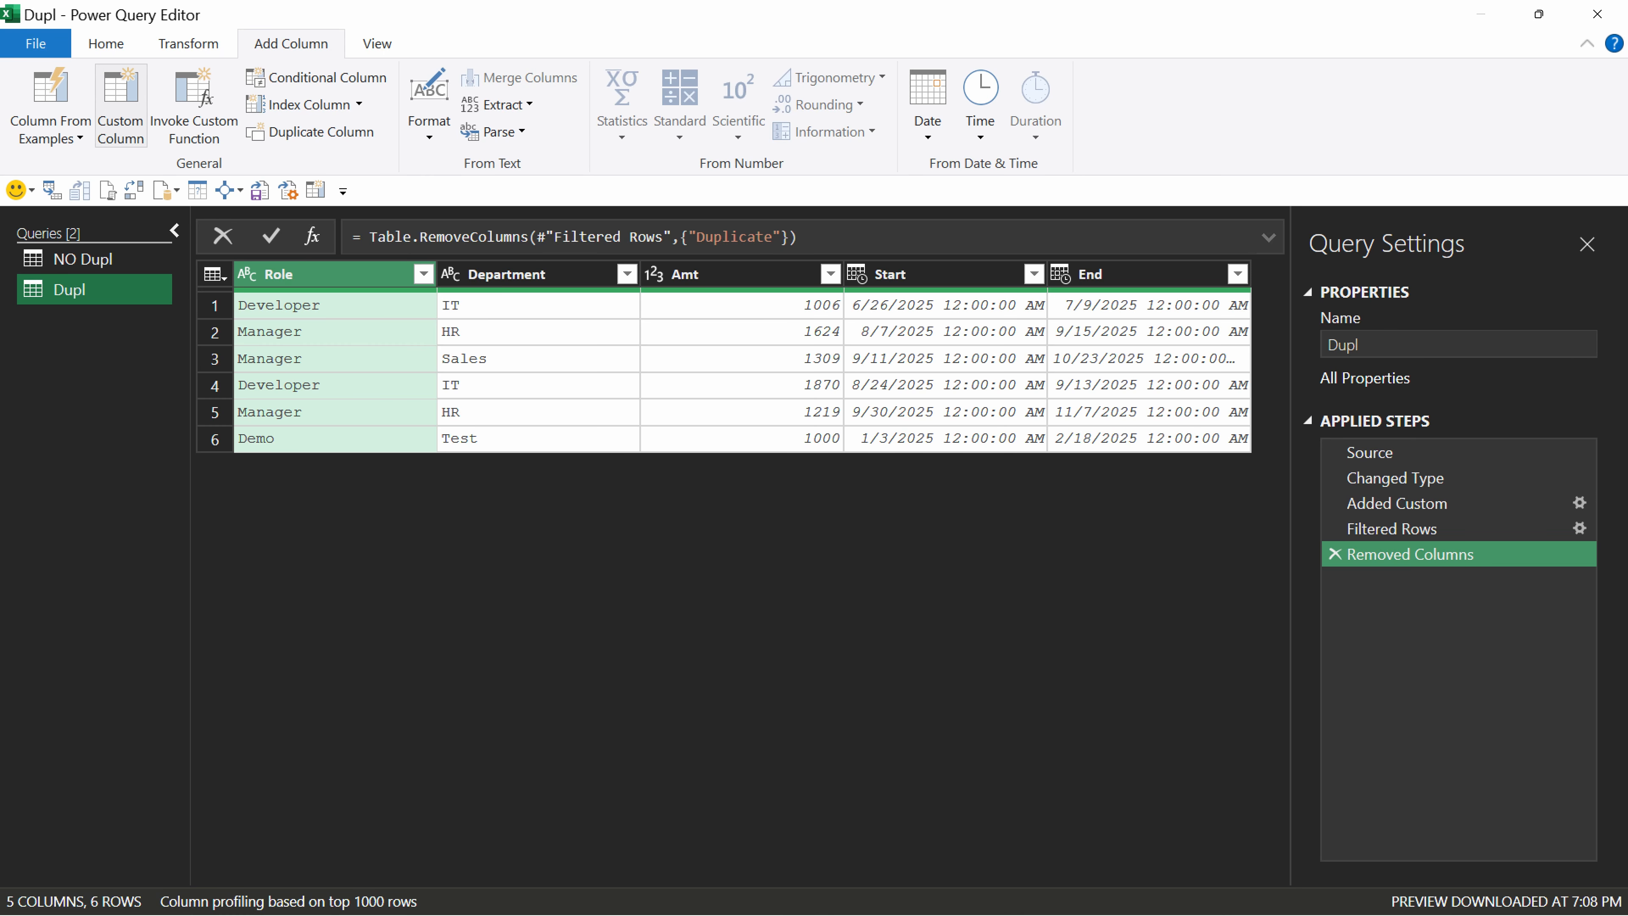
left_click(120, 106)
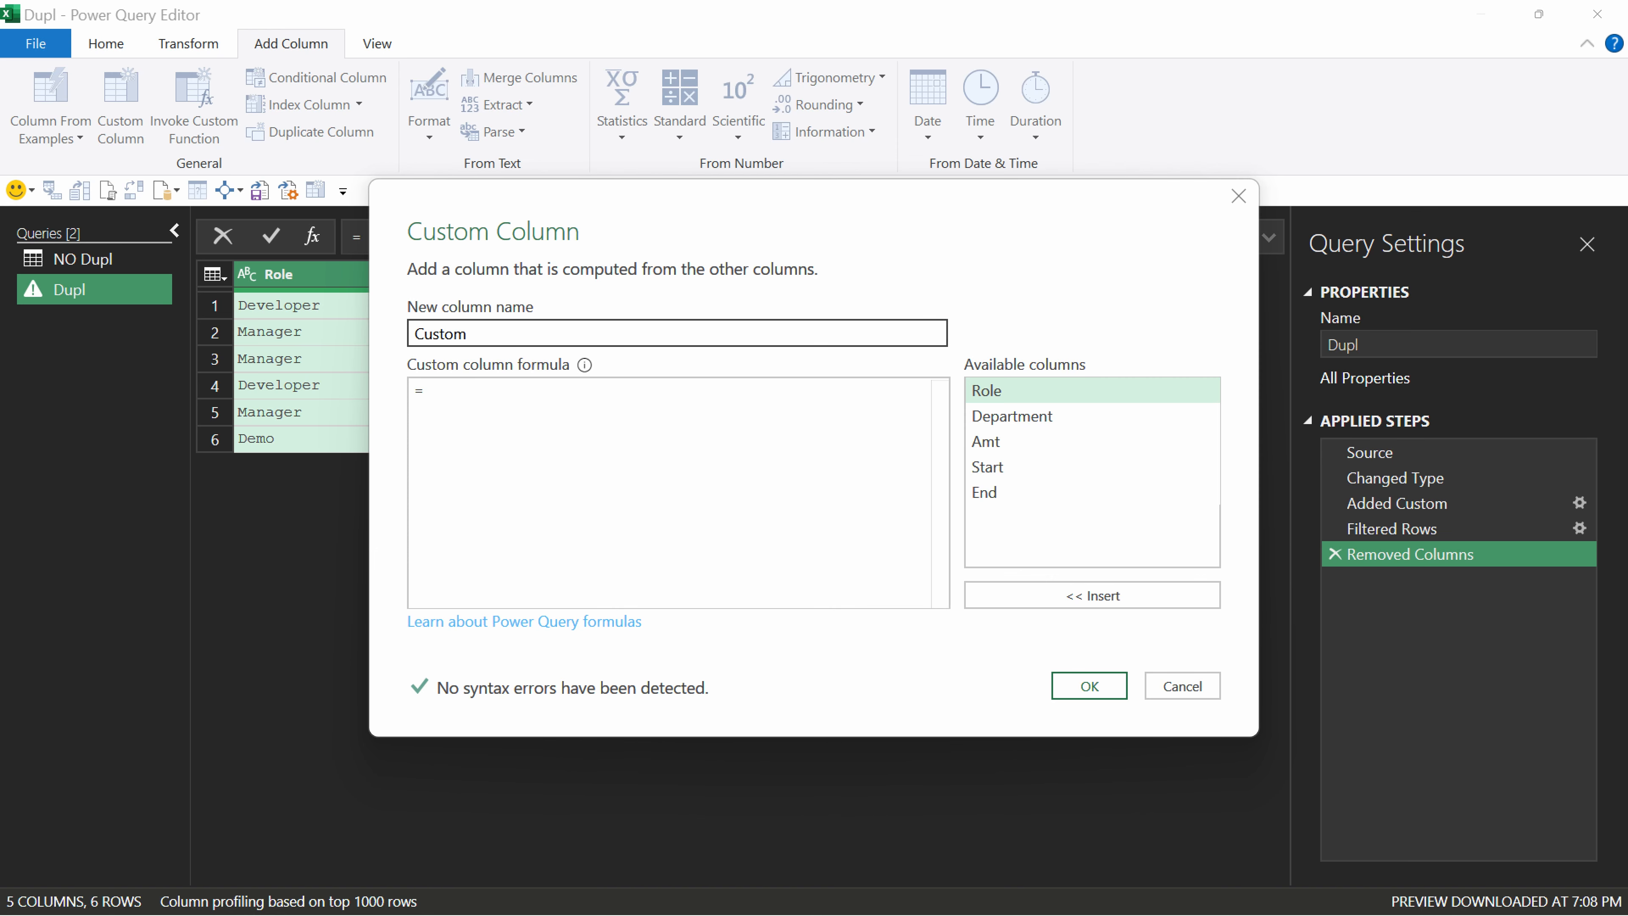
type("List.")
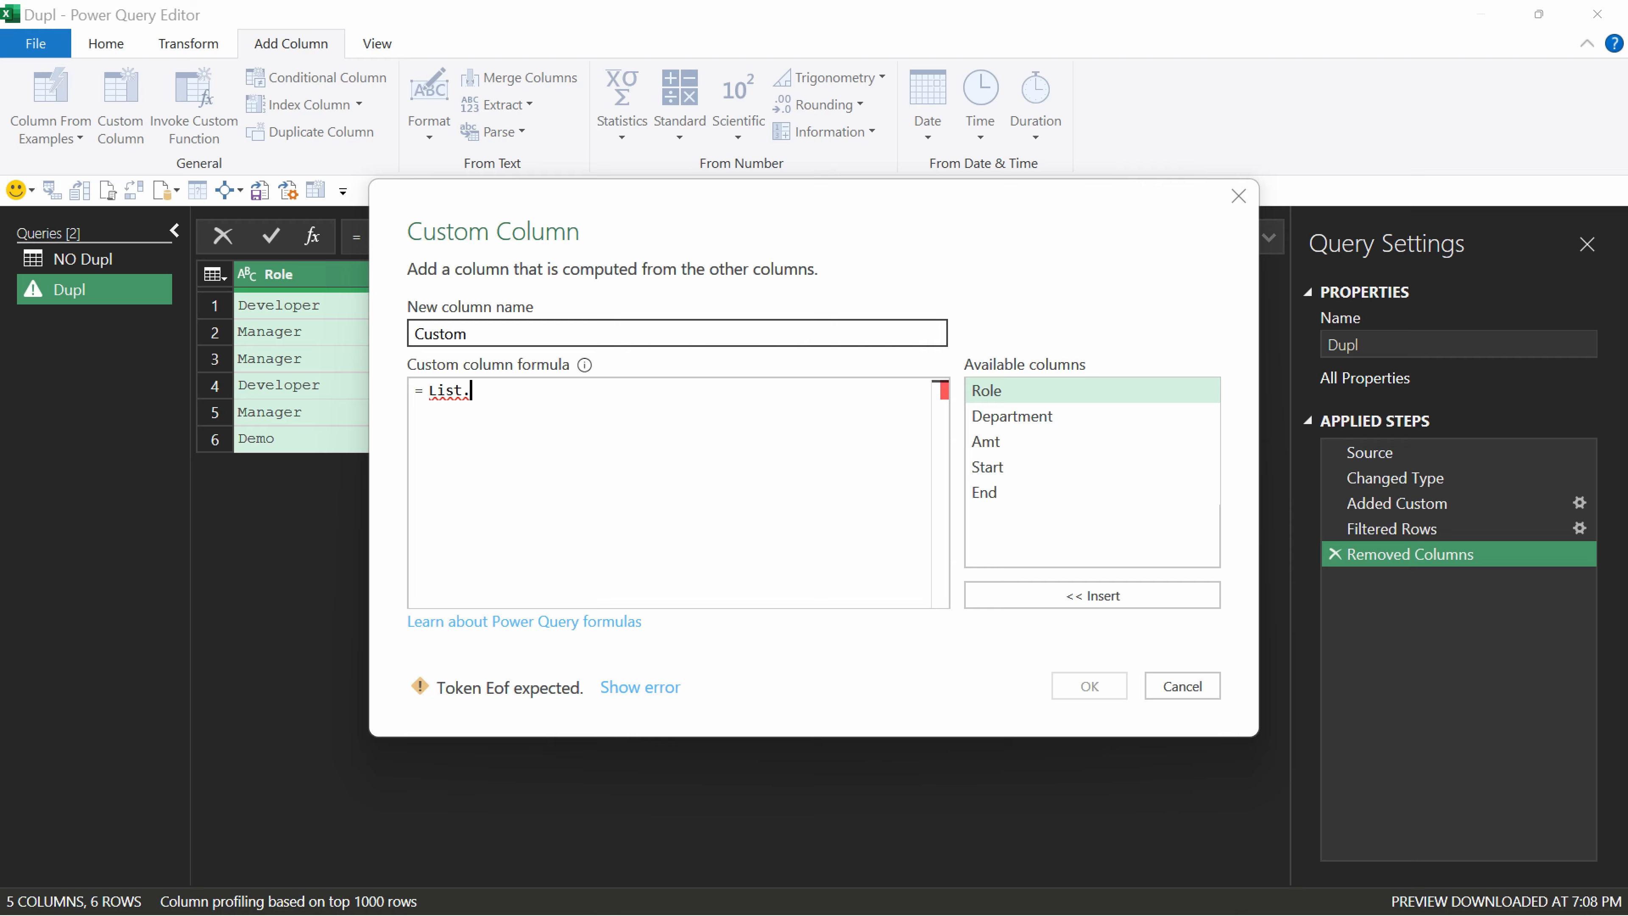
type("Repeat")
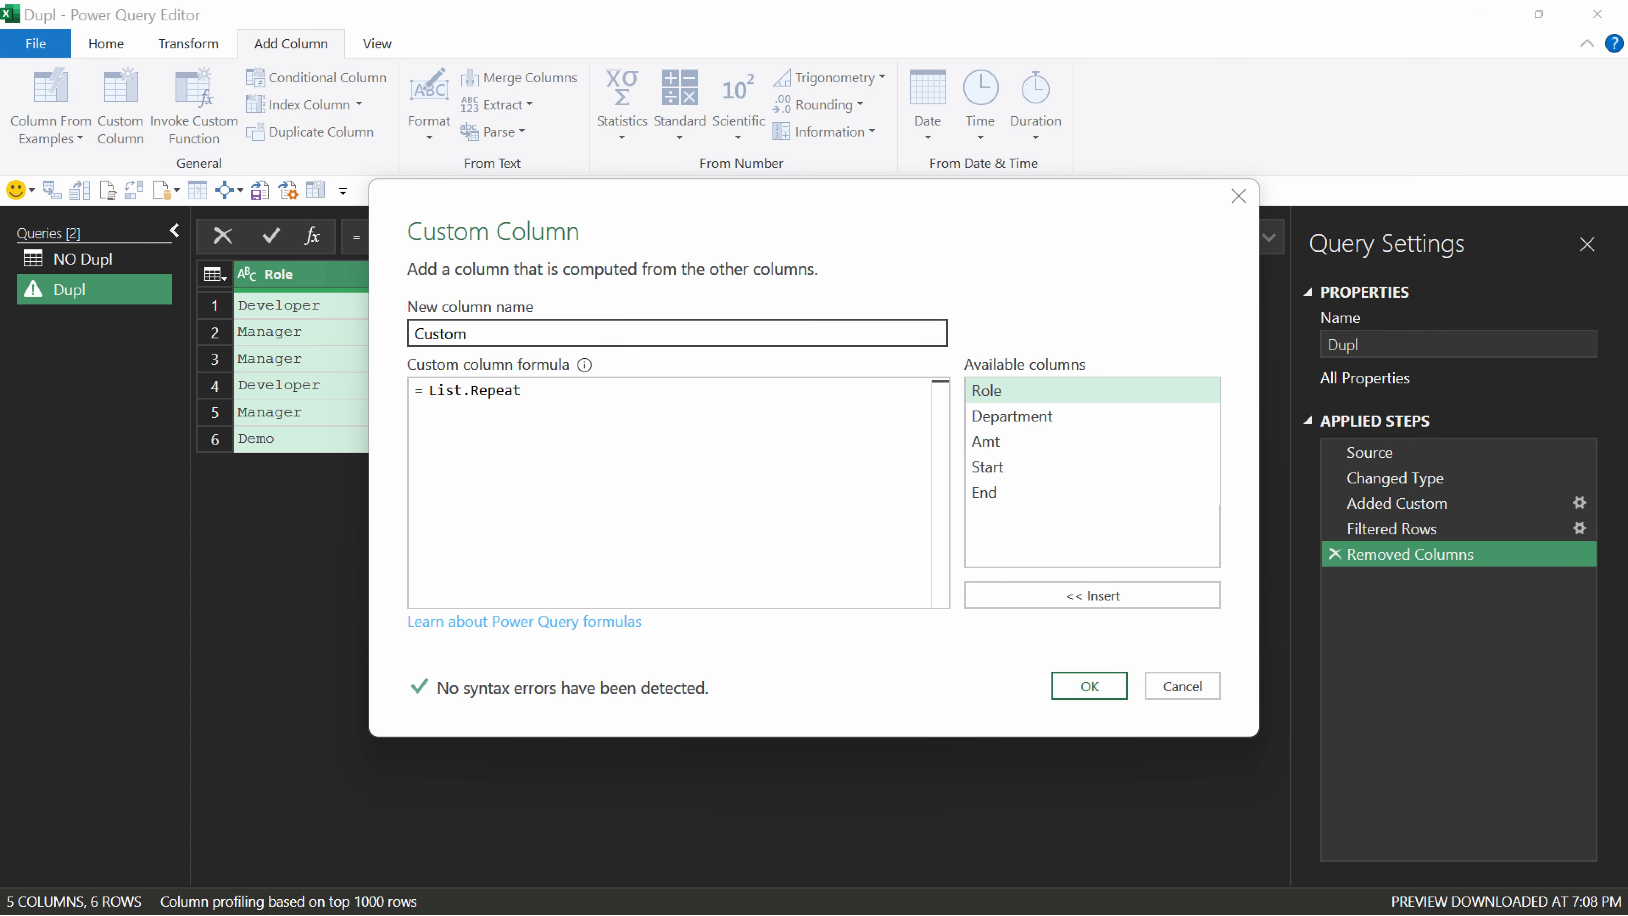
type("(")
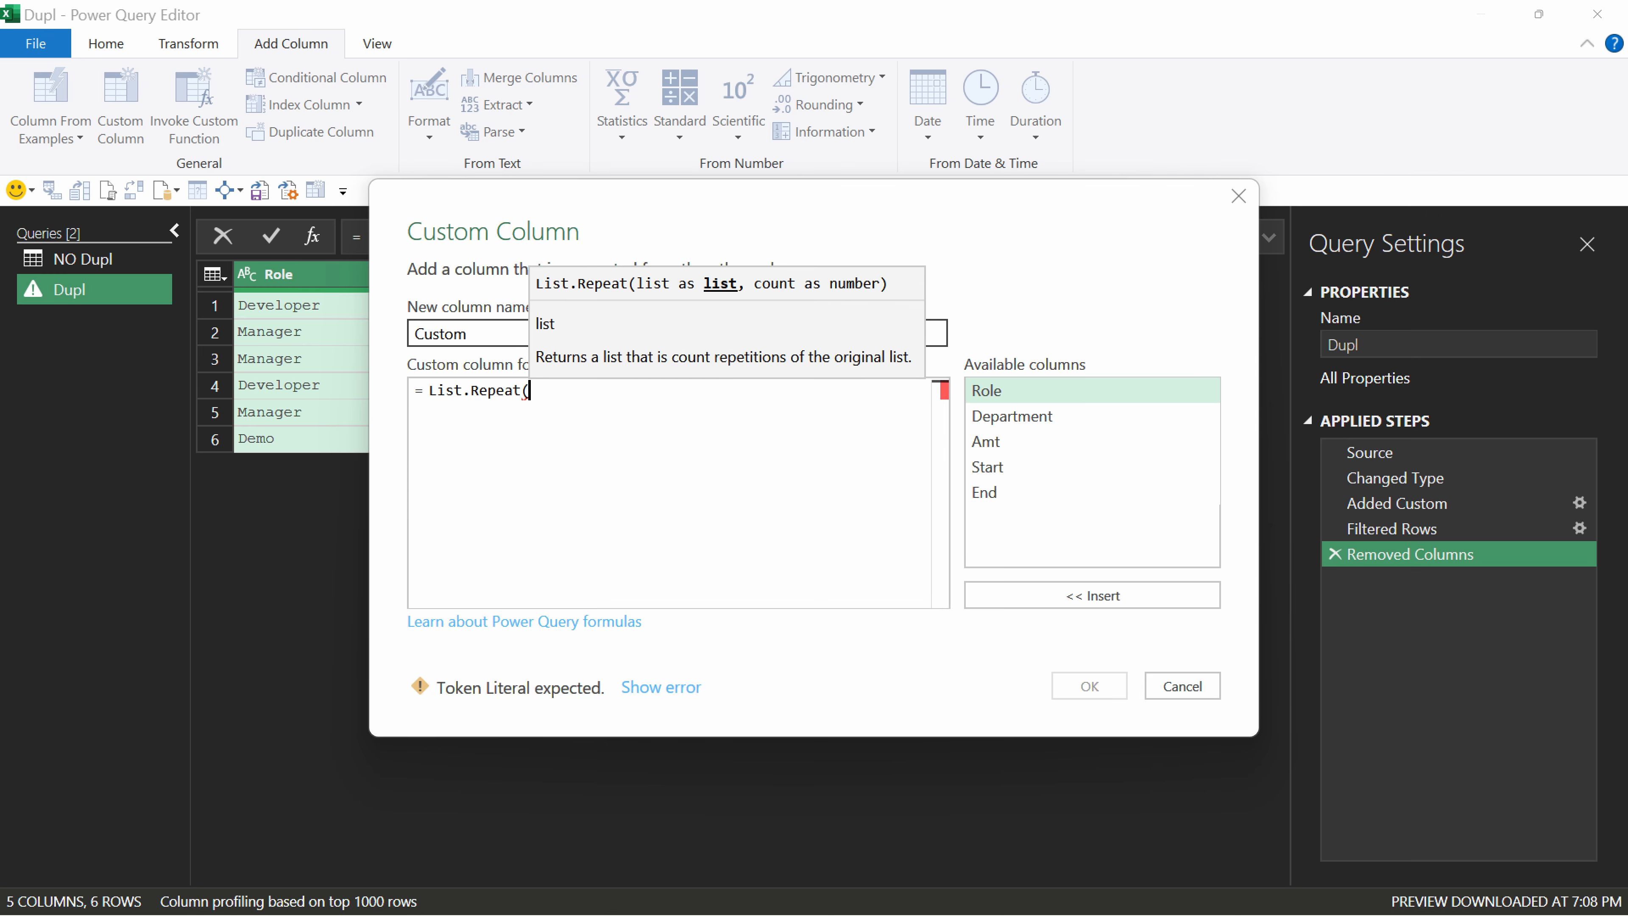
type("{\"\"")
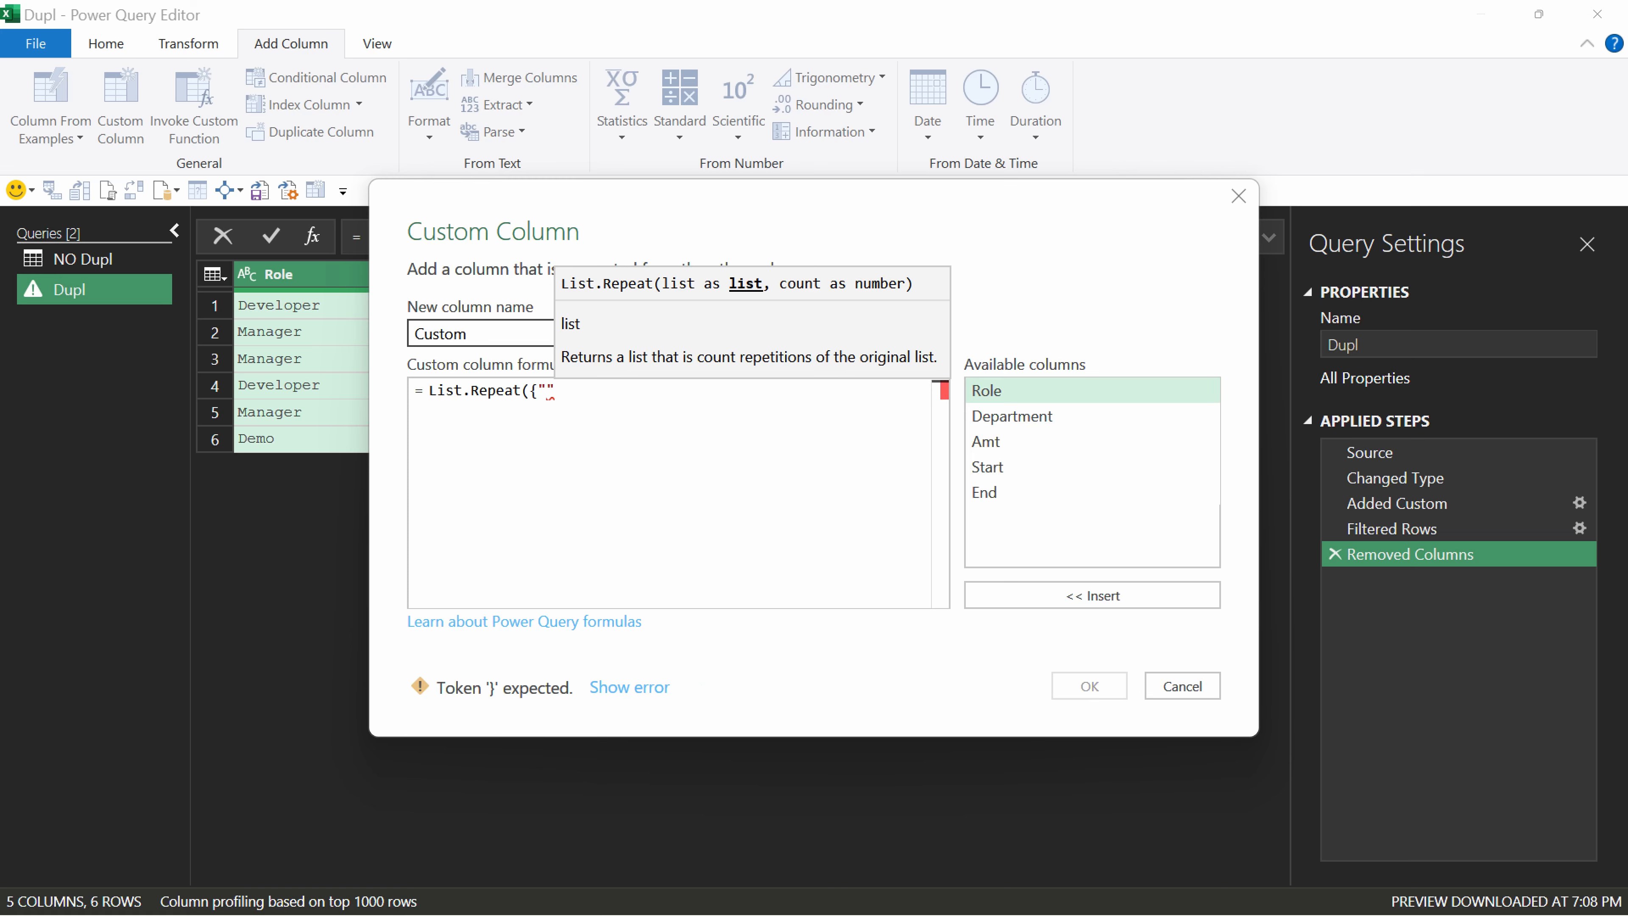
type("}")
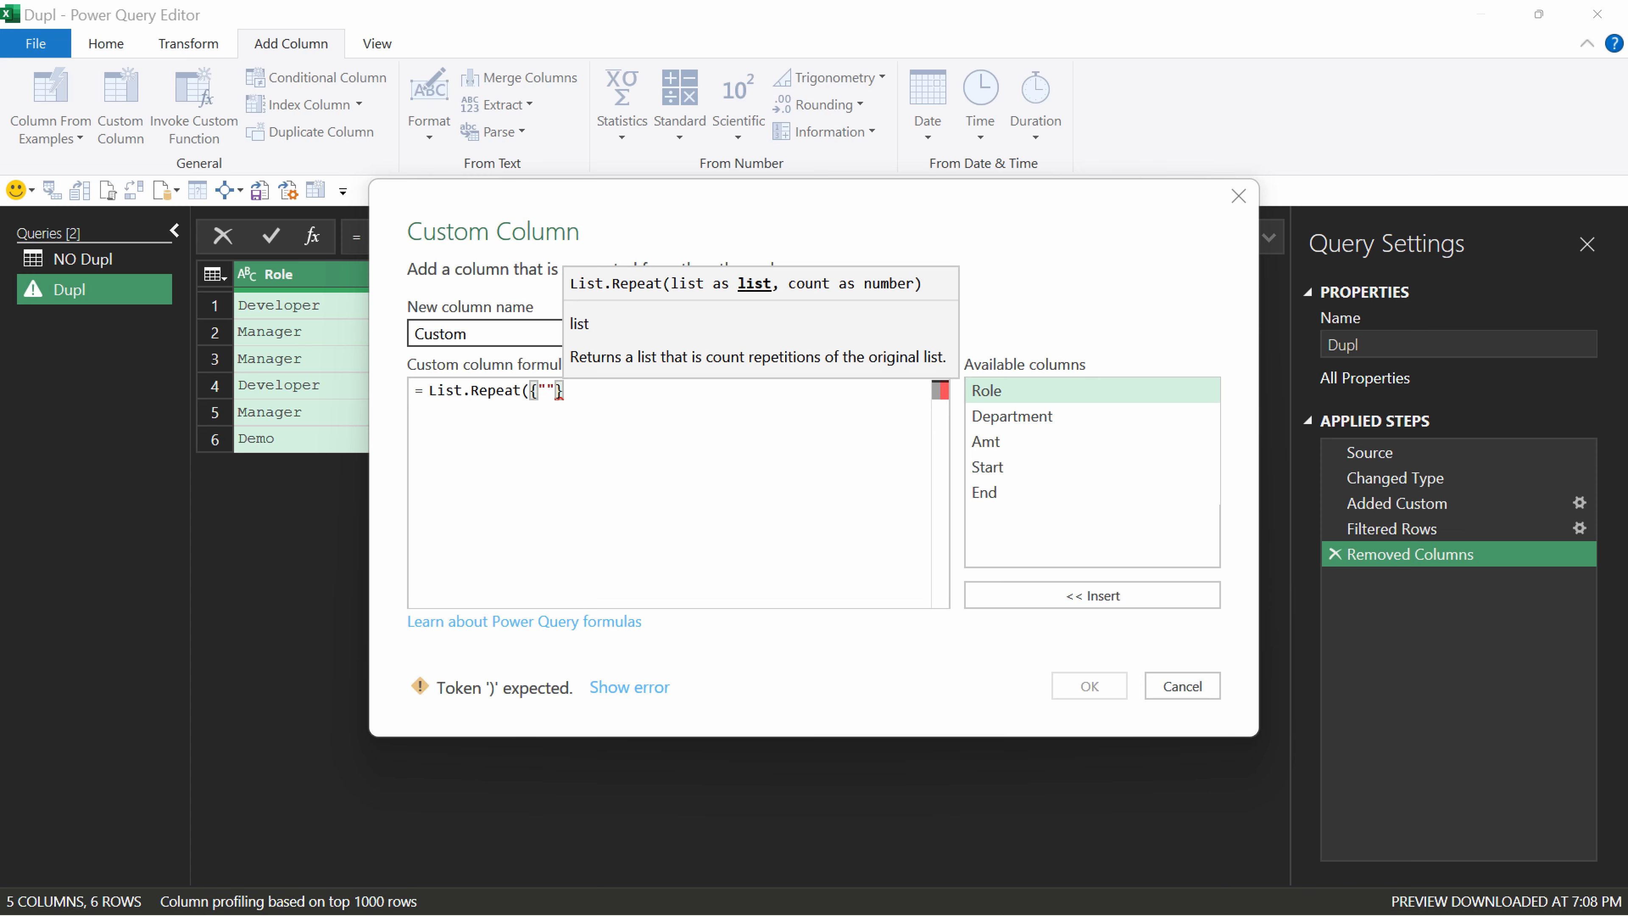
type(",")
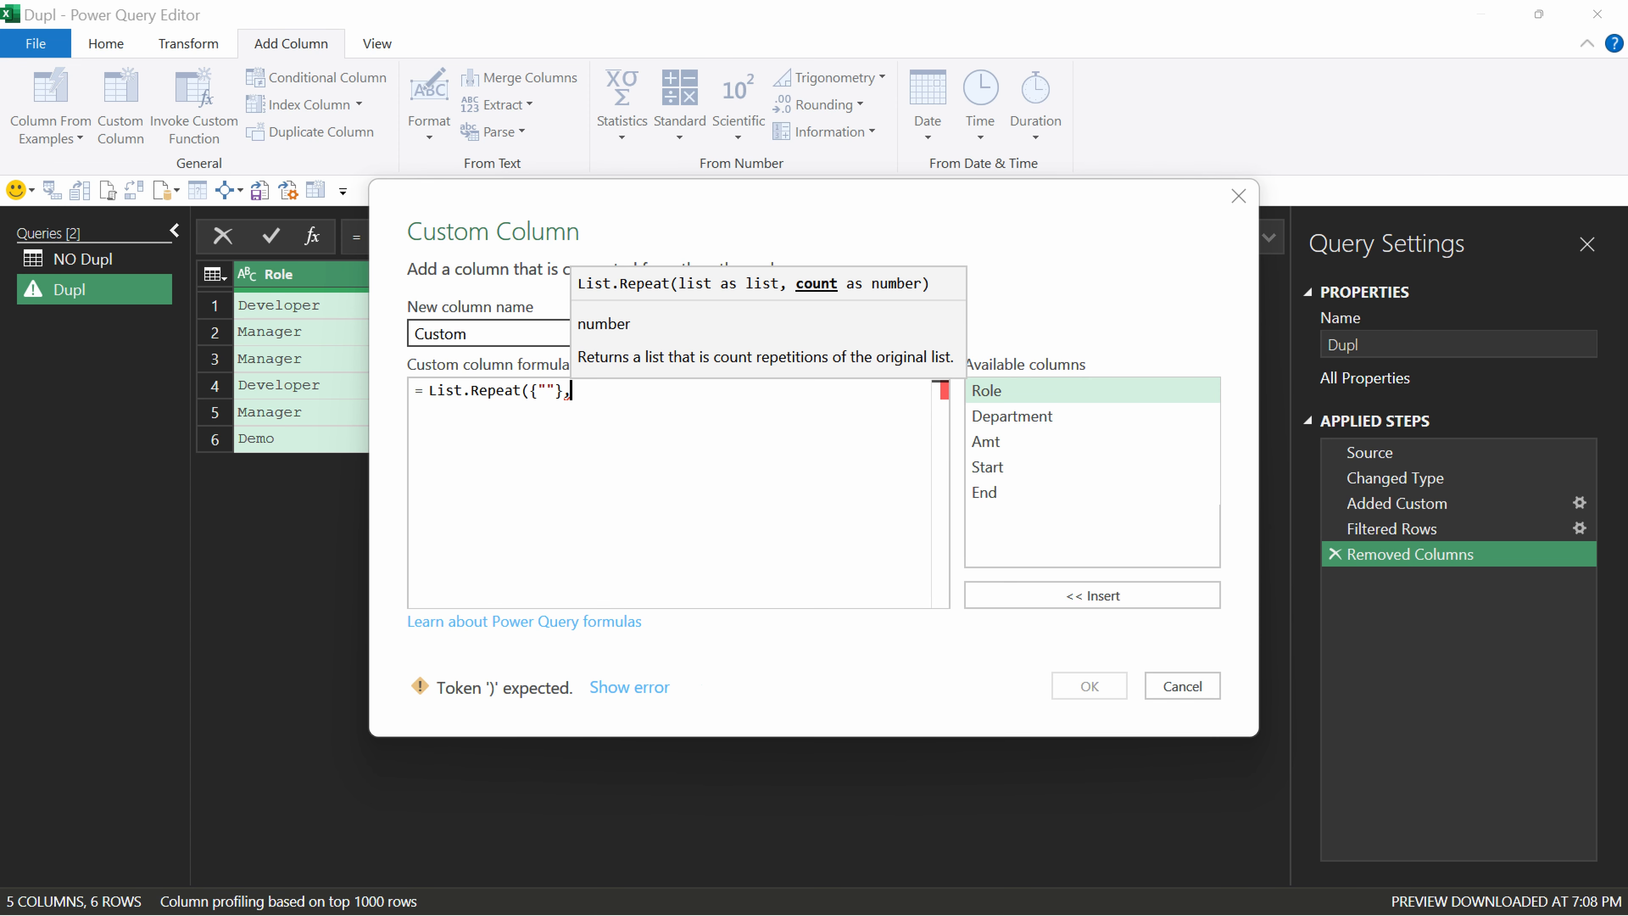
type("2)")
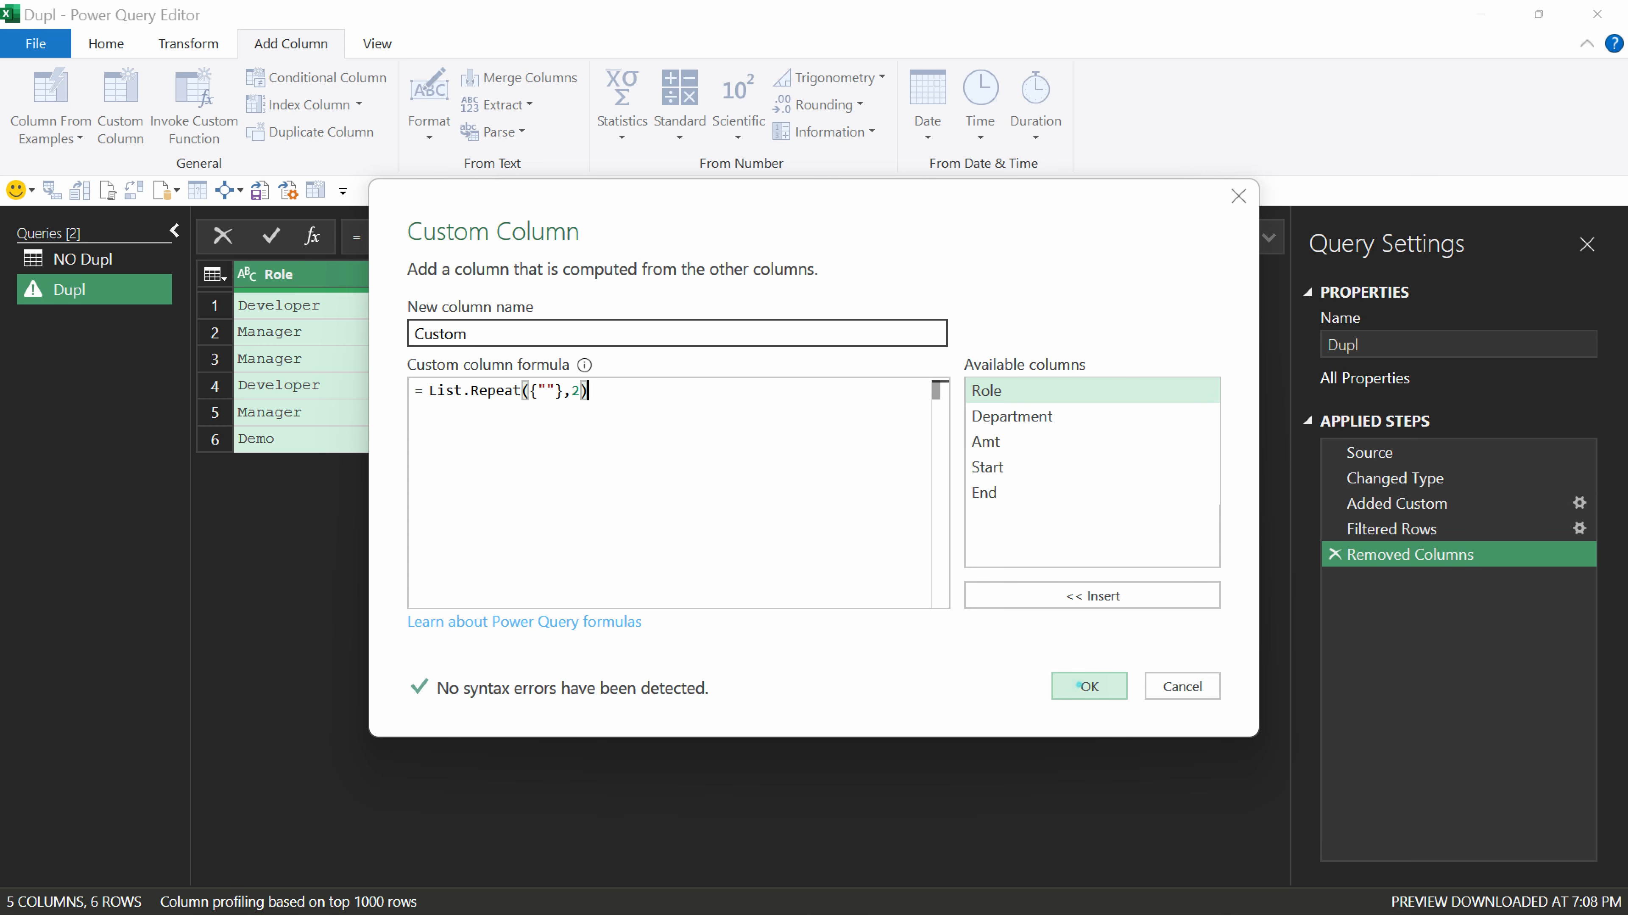
left_click(1079, 685)
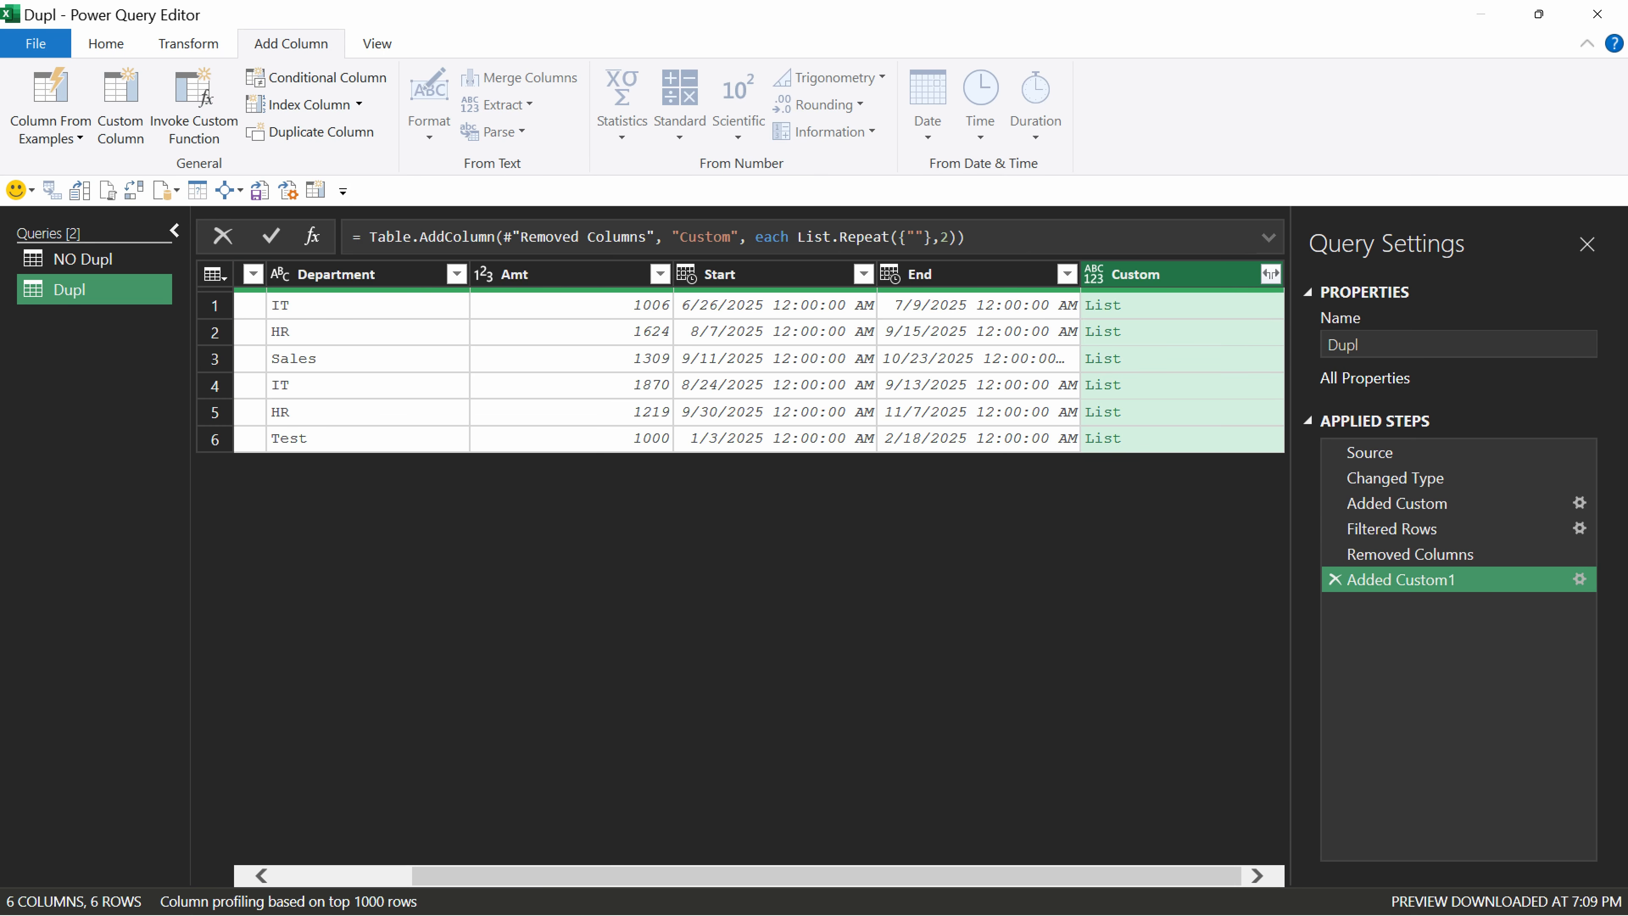
- Drill into the list in the second row of the Custom column to inspect it, and delete the resulting query step
left_click(1103, 332)
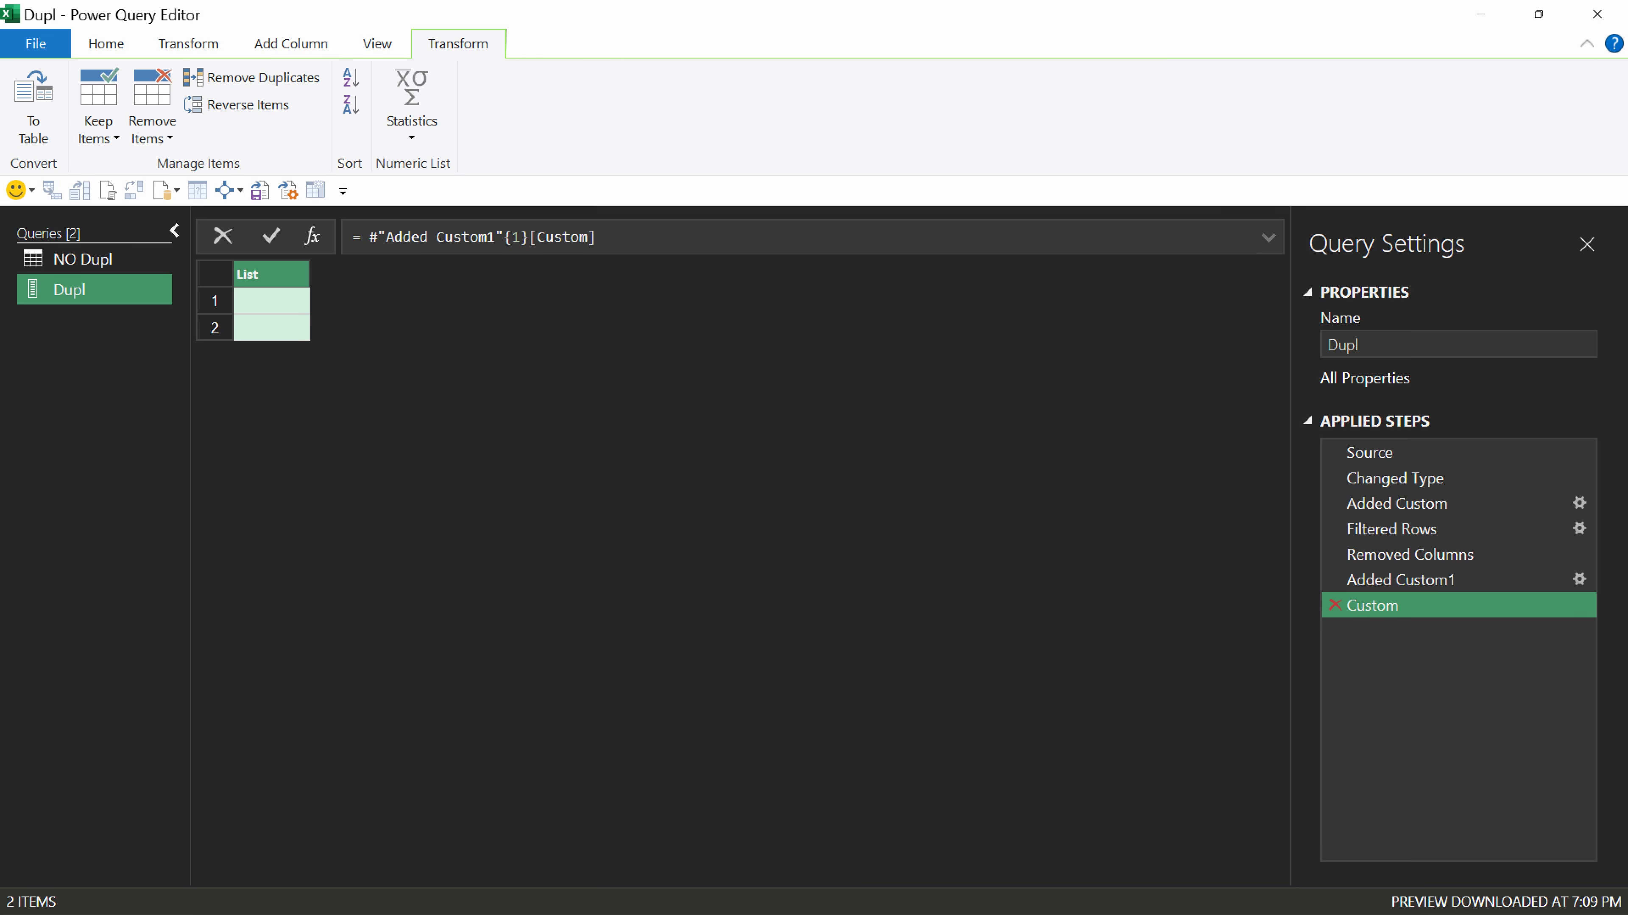
left_click(1335, 605)
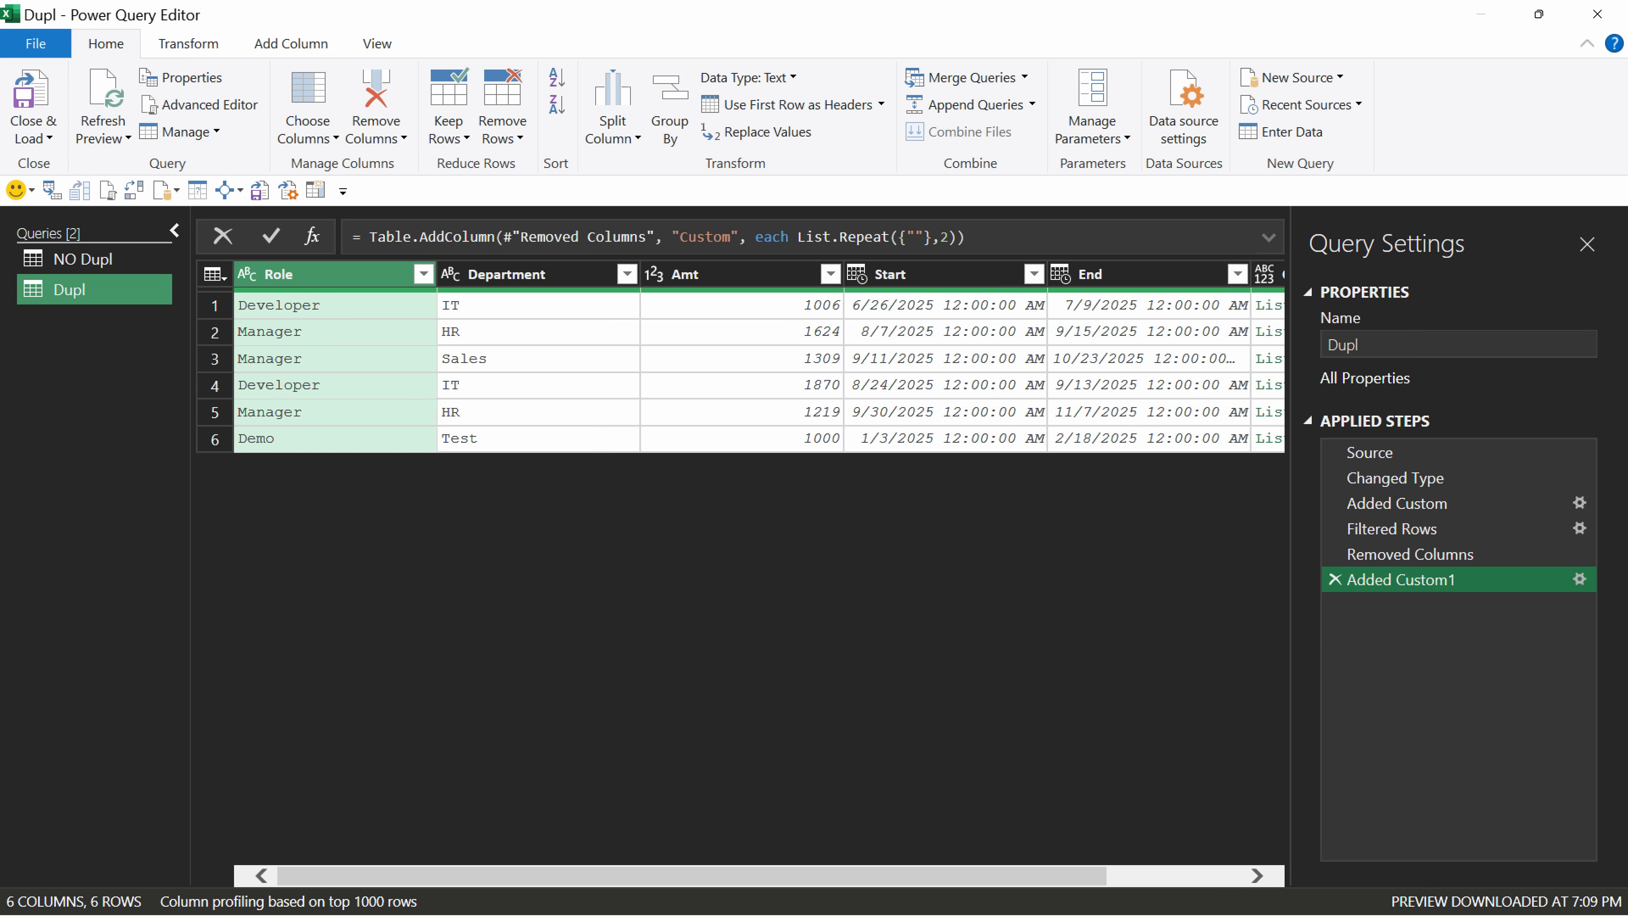
- Expand the lists in the Custom column of the Dupl query to new rows
scroll(760, 372, "right", 3)
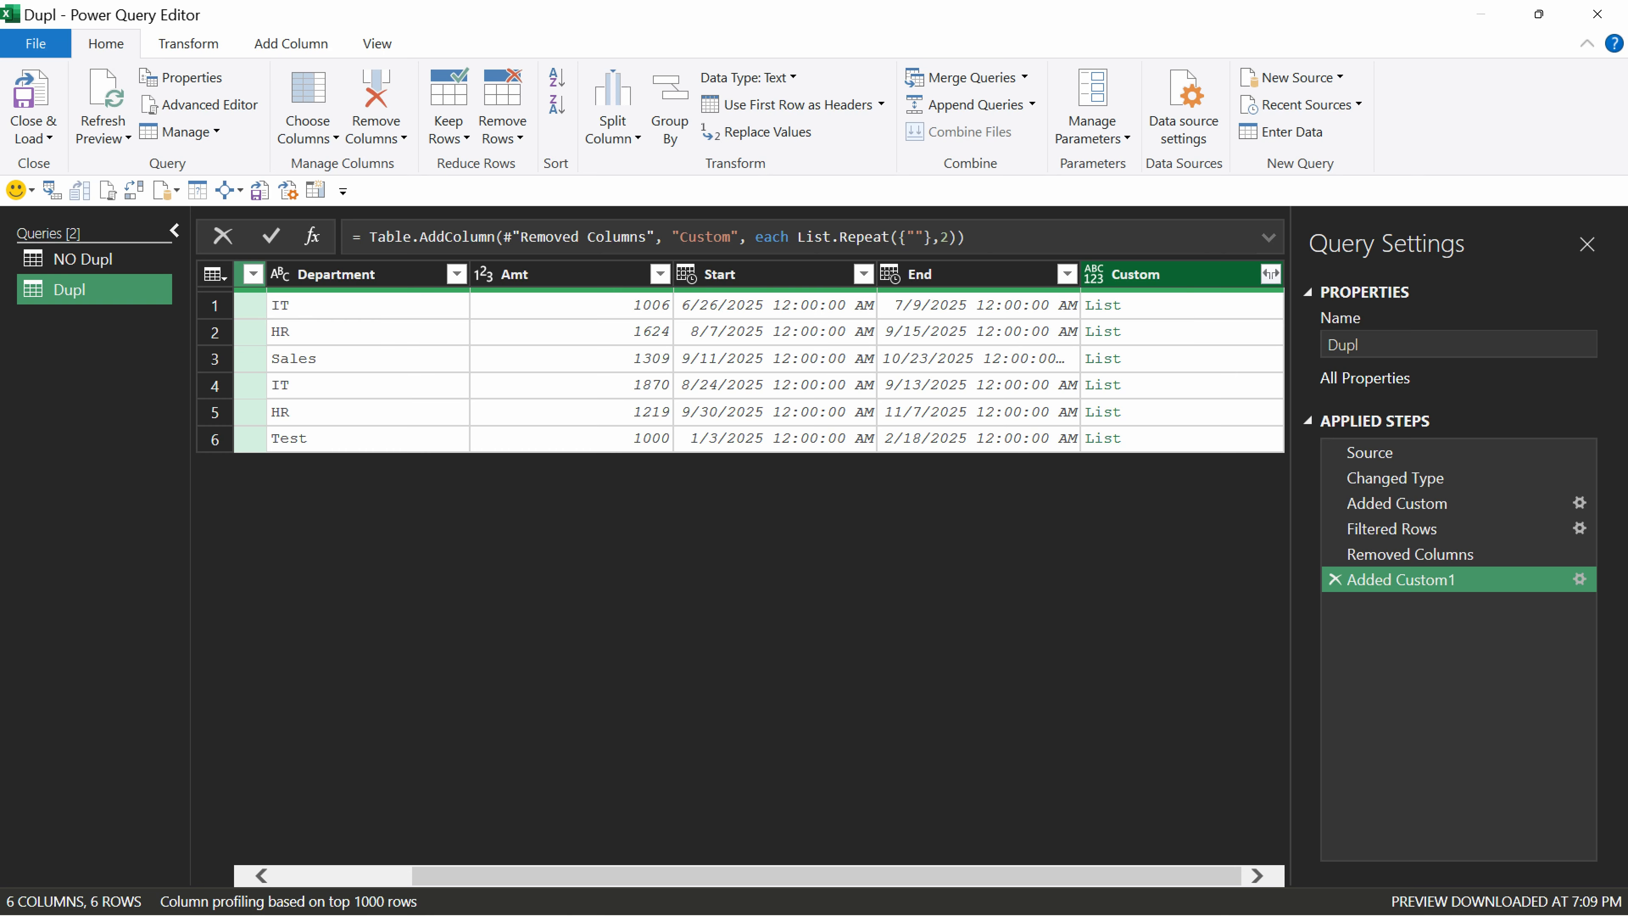
left_click(1270, 274)
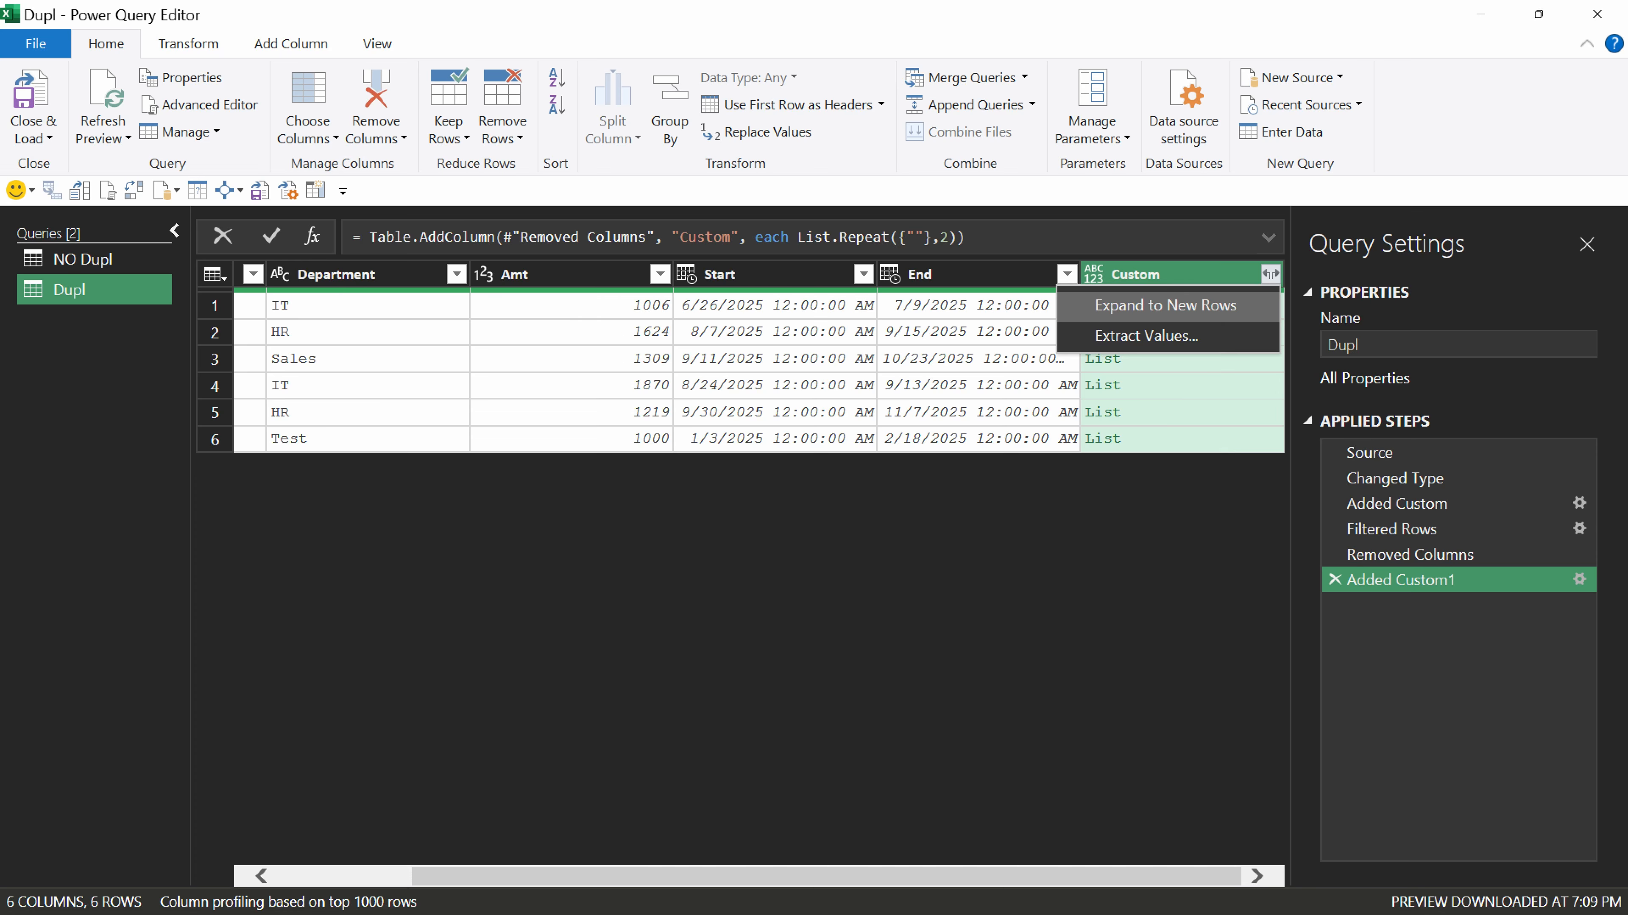
left_click(1244, 306)
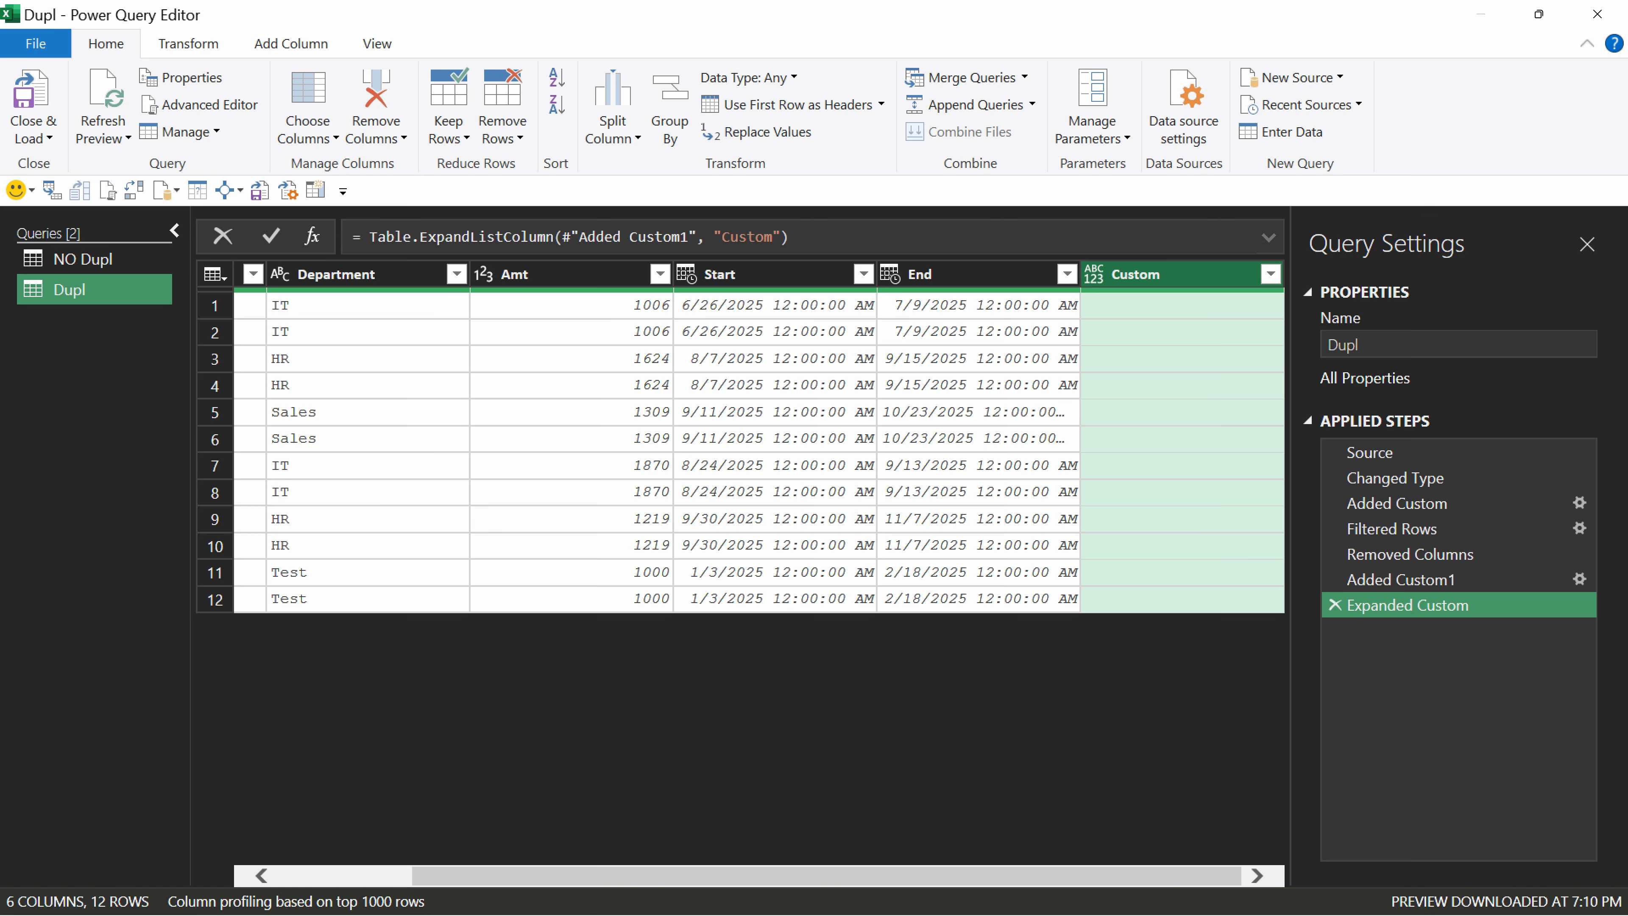
- Remove the Custom column from the Dupl query and add an index column starting from 1
right_click(1089, 275)
left_click(1153, 315)
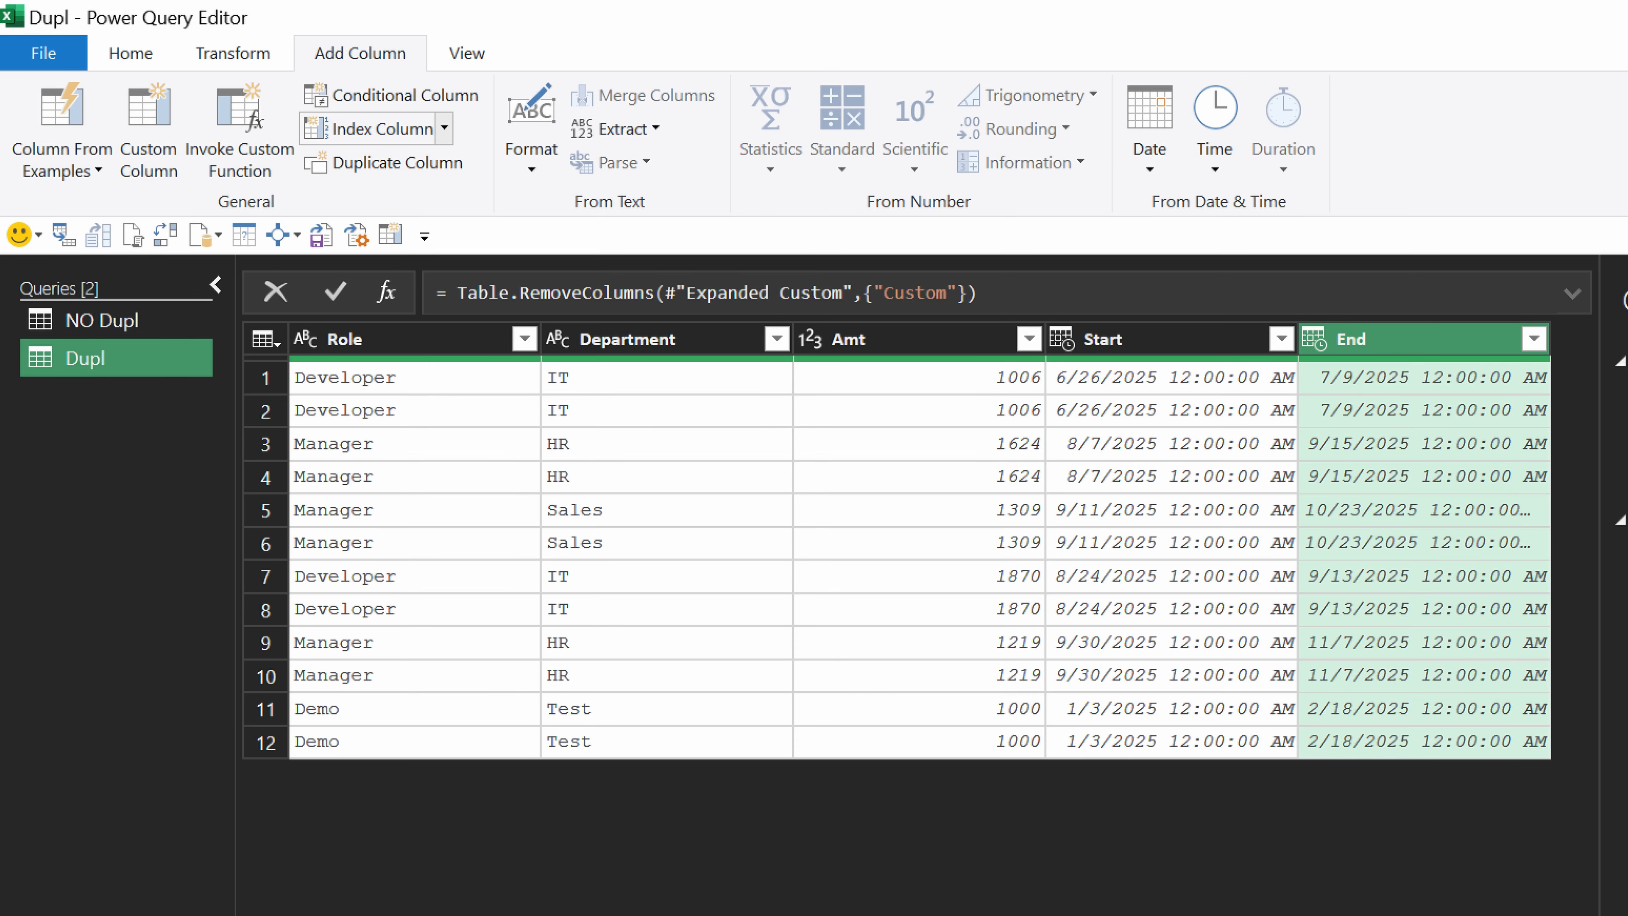
left_click(444, 129)
left_click(434, 198)
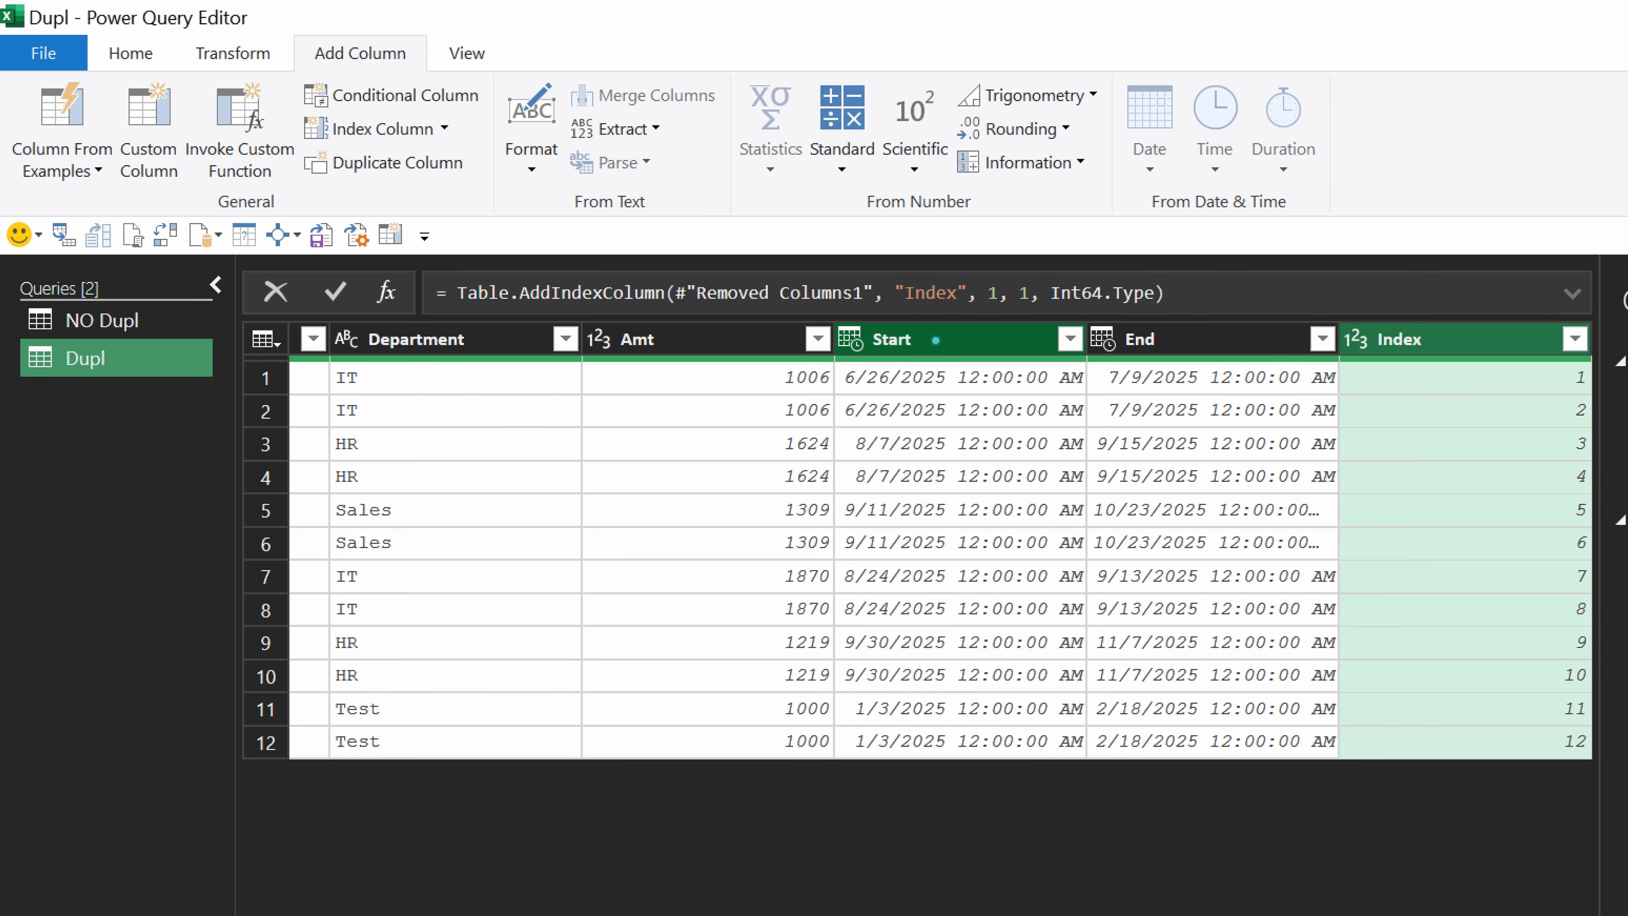
- Rename the Start column to Start1 and the End column to End1 in the Dupl query
left_click(936, 341)
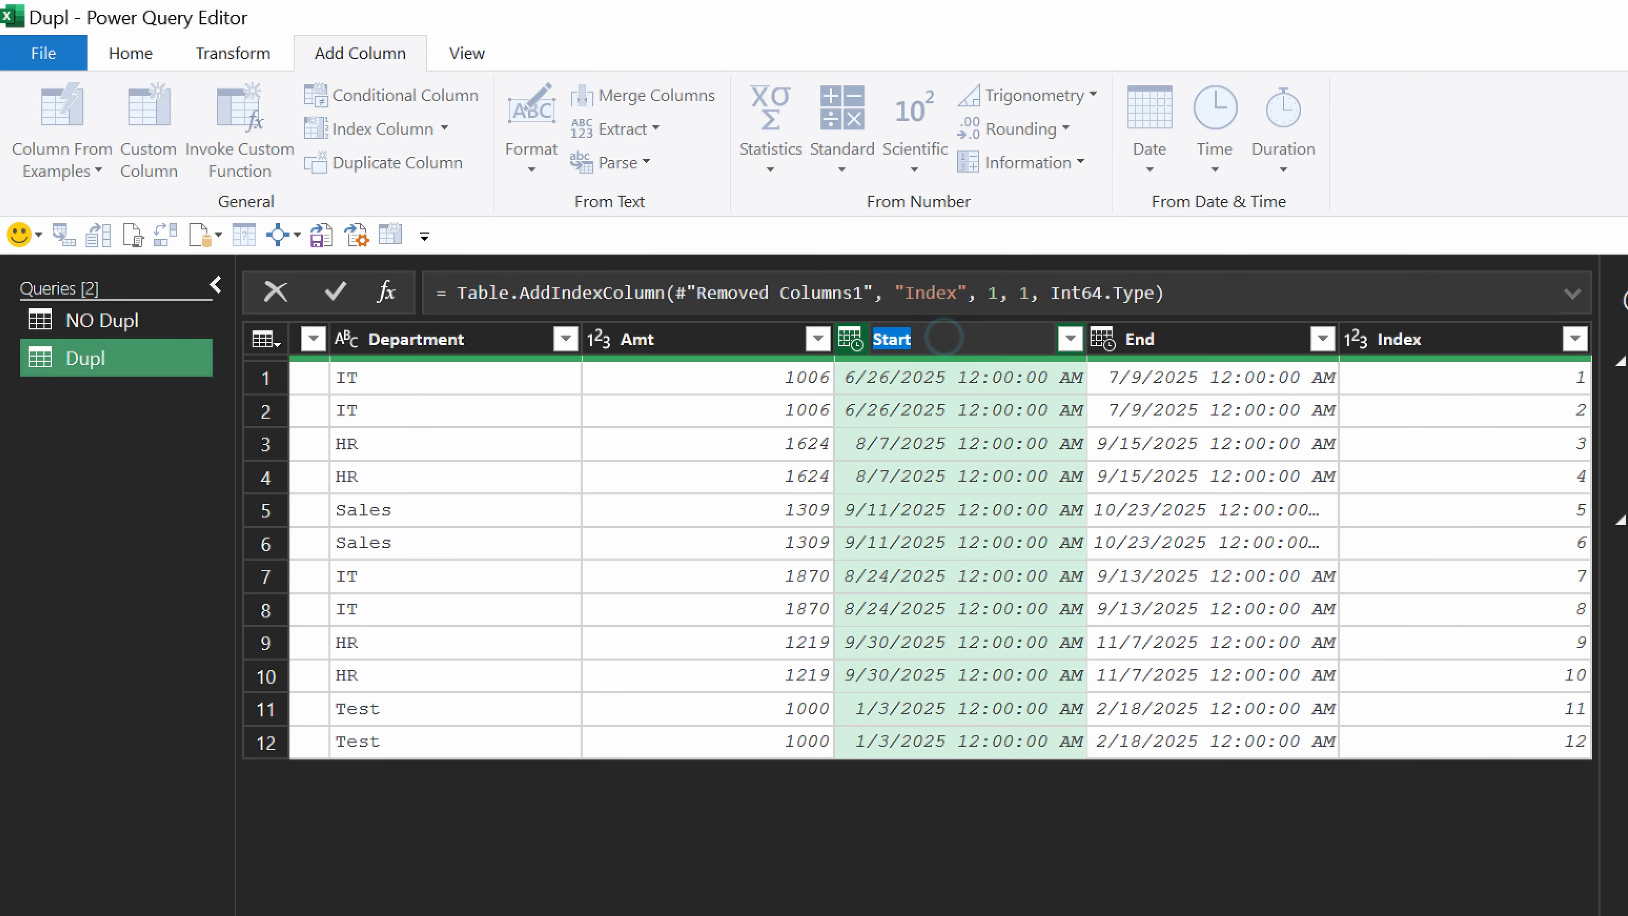
double_click(944, 339)
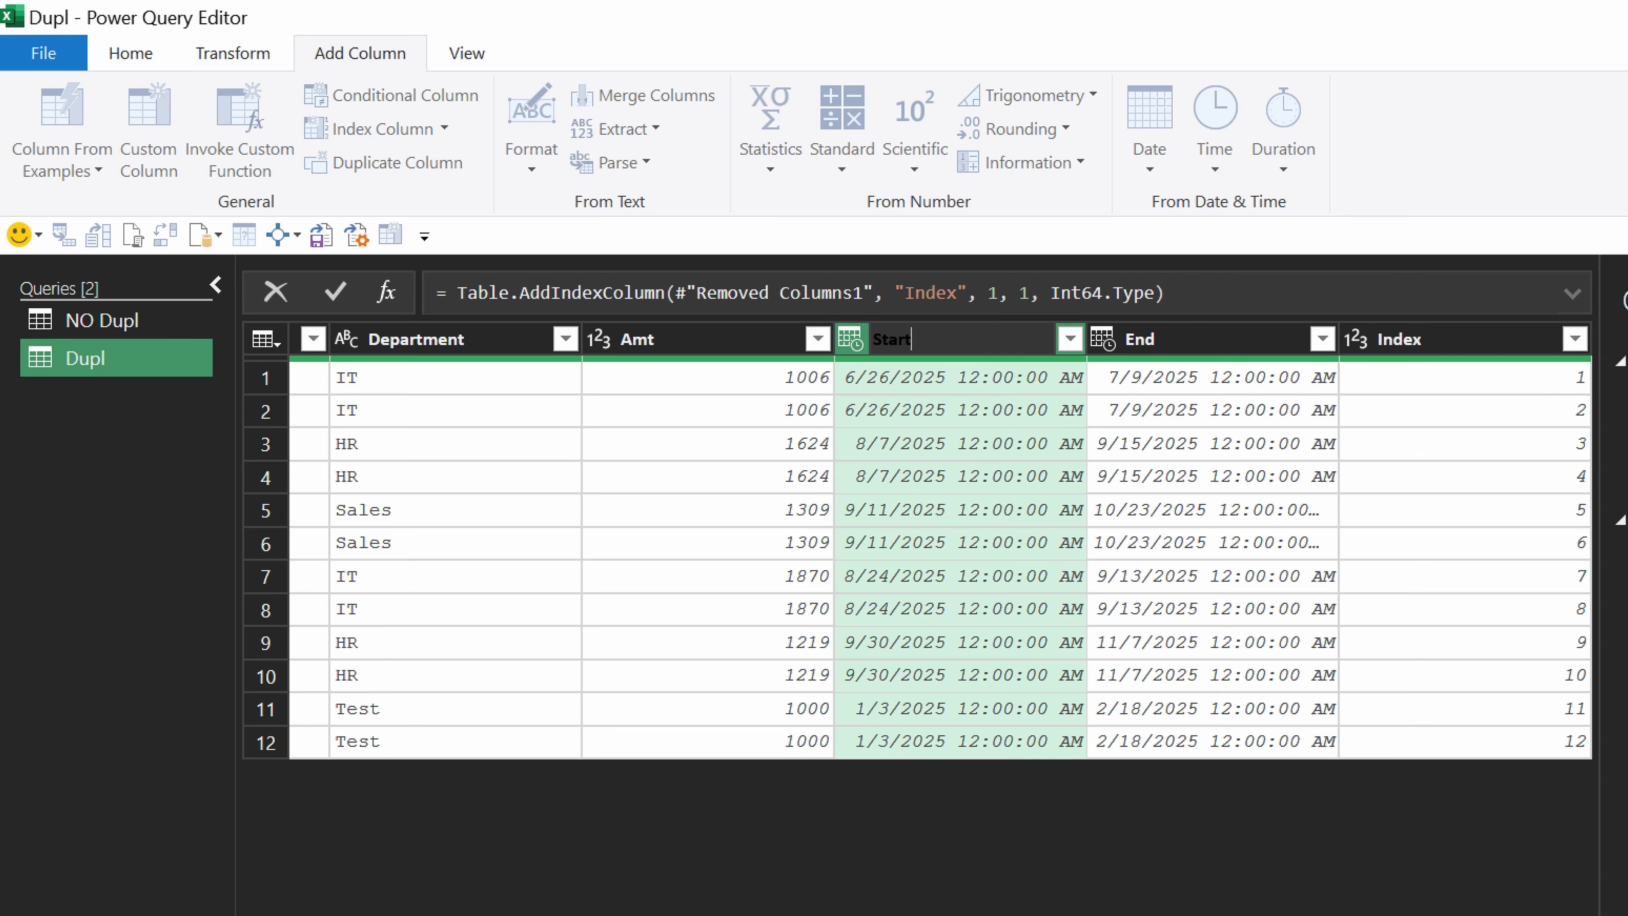
type("1")
double_click(1214, 339)
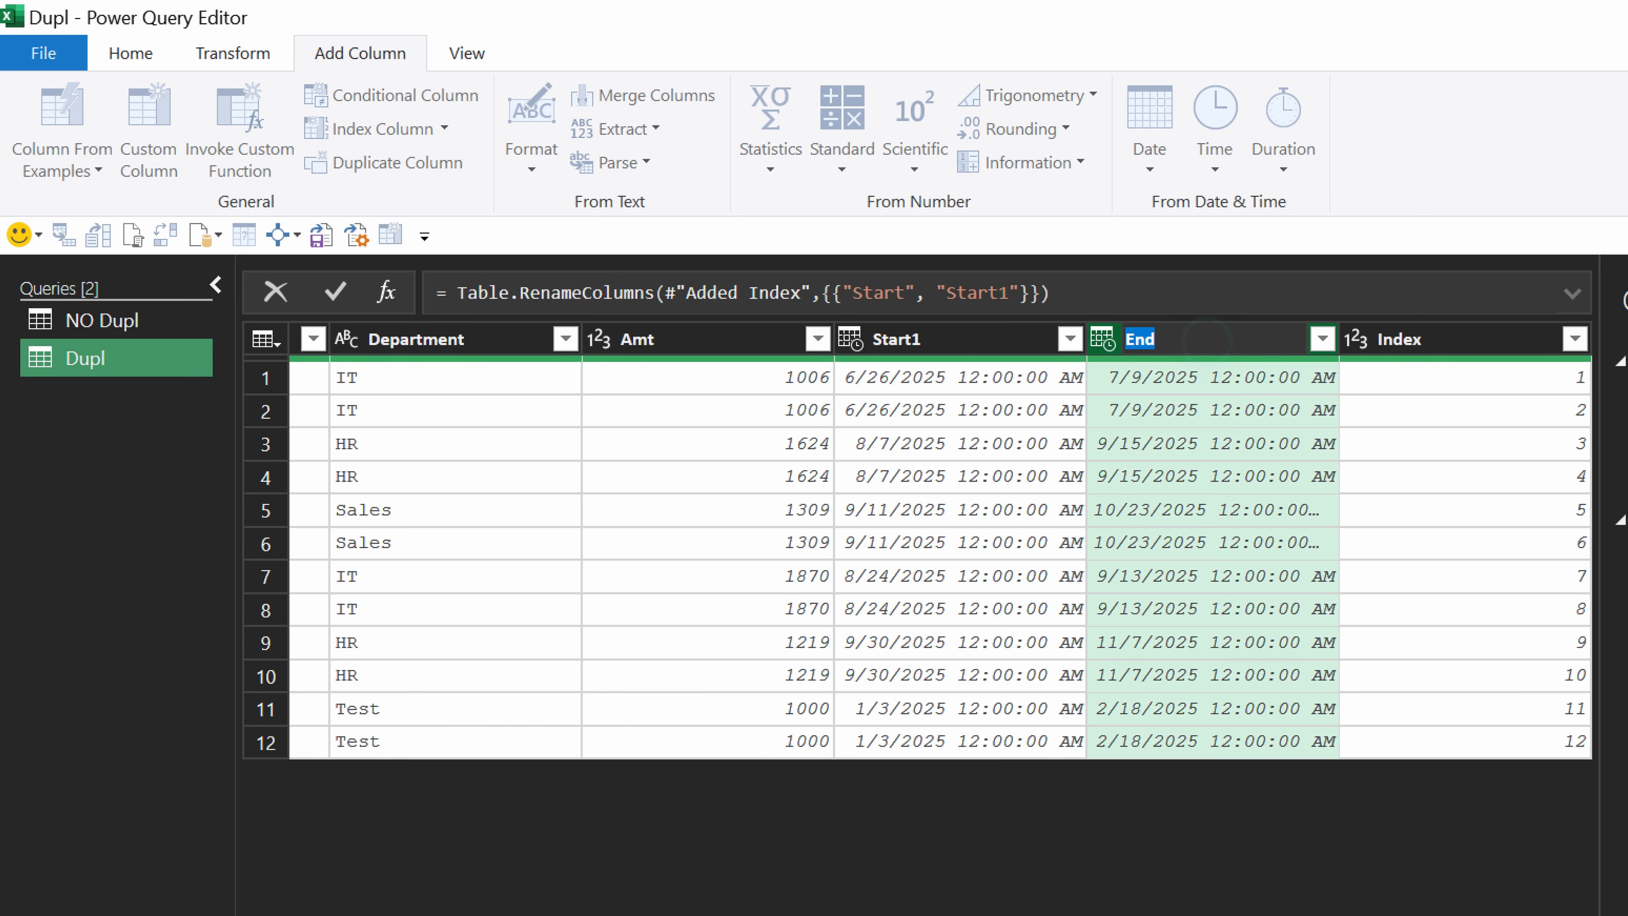
type("1")
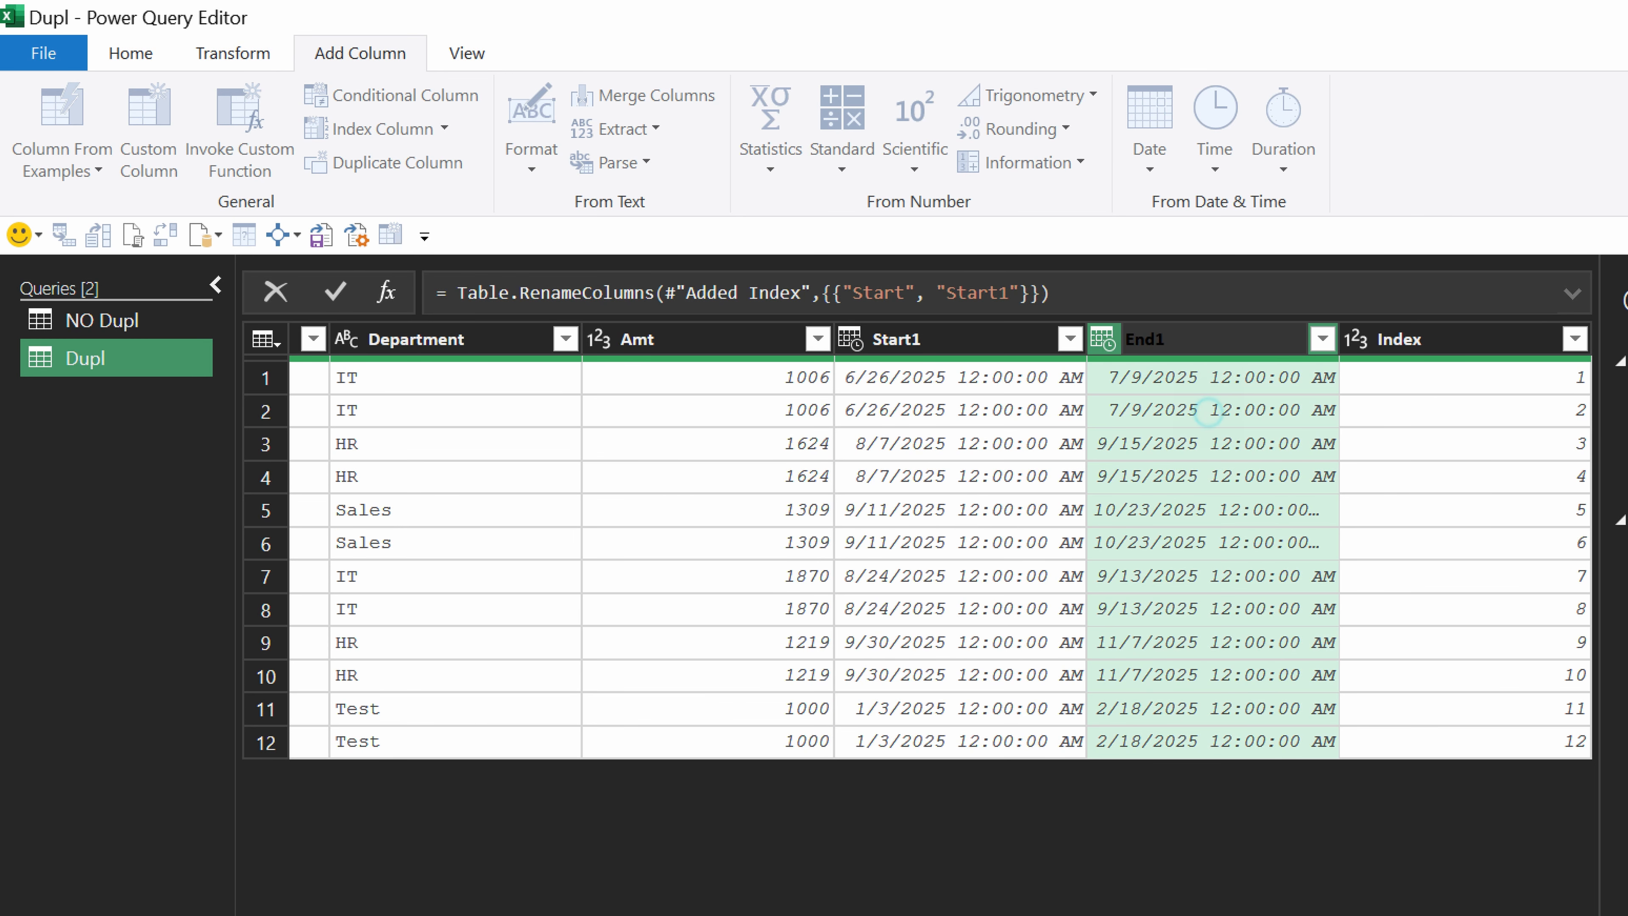
key("Return")
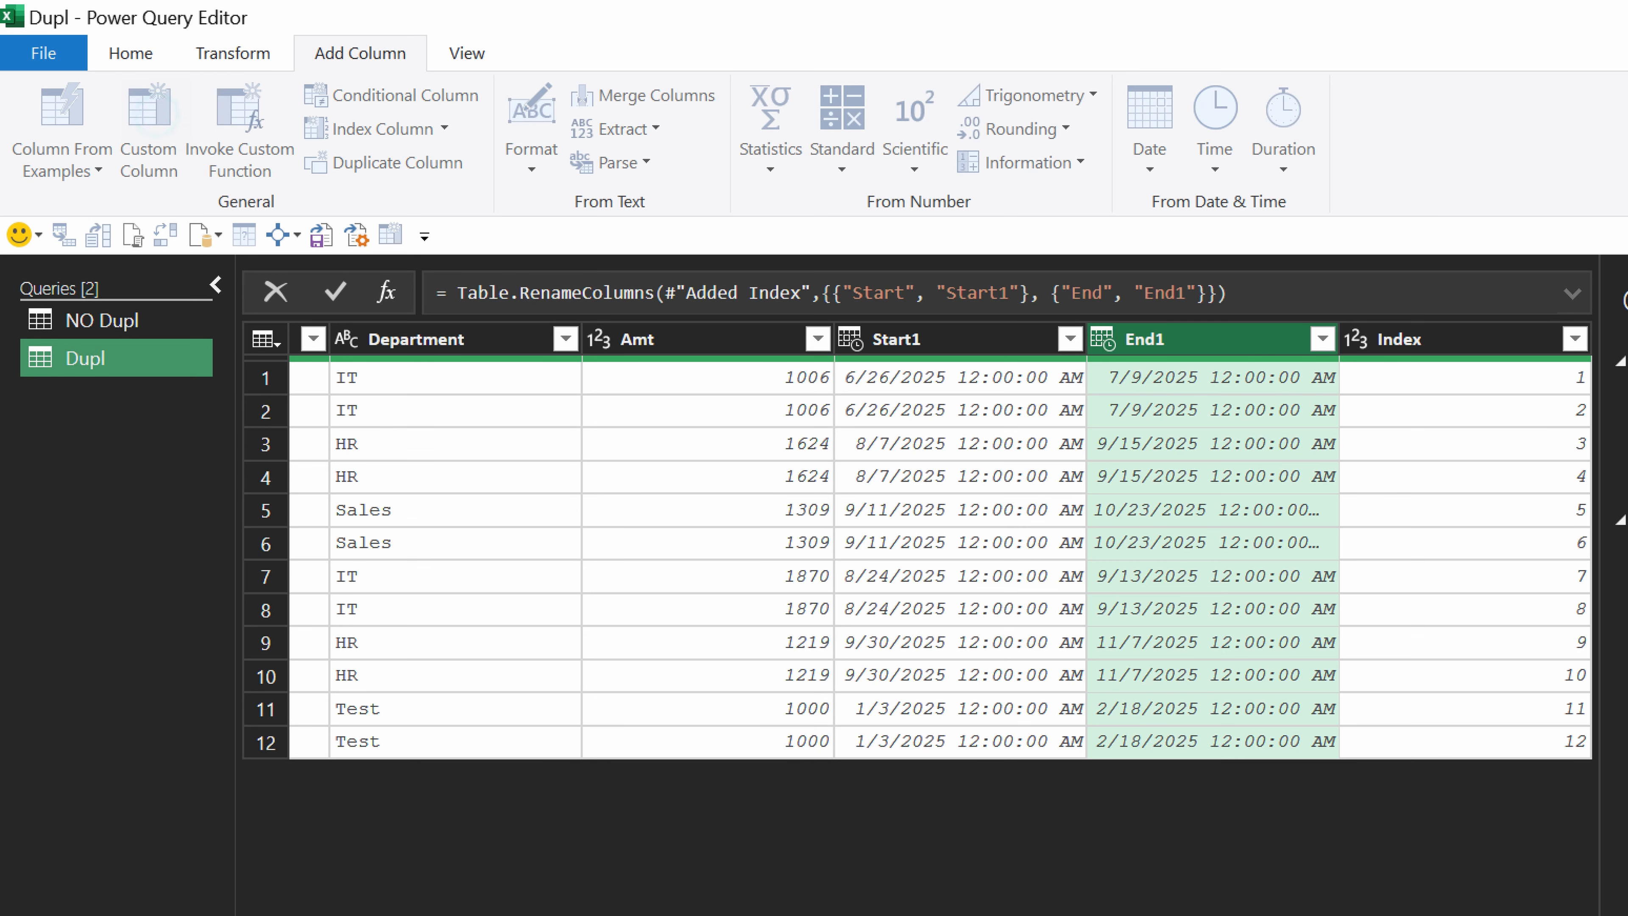
- Add a custom column named Start with the formula if Number.IsOdd([Index]) then [Start1] else Date.StartOfMonth([End1])
left_click(148, 128)
type("Start")
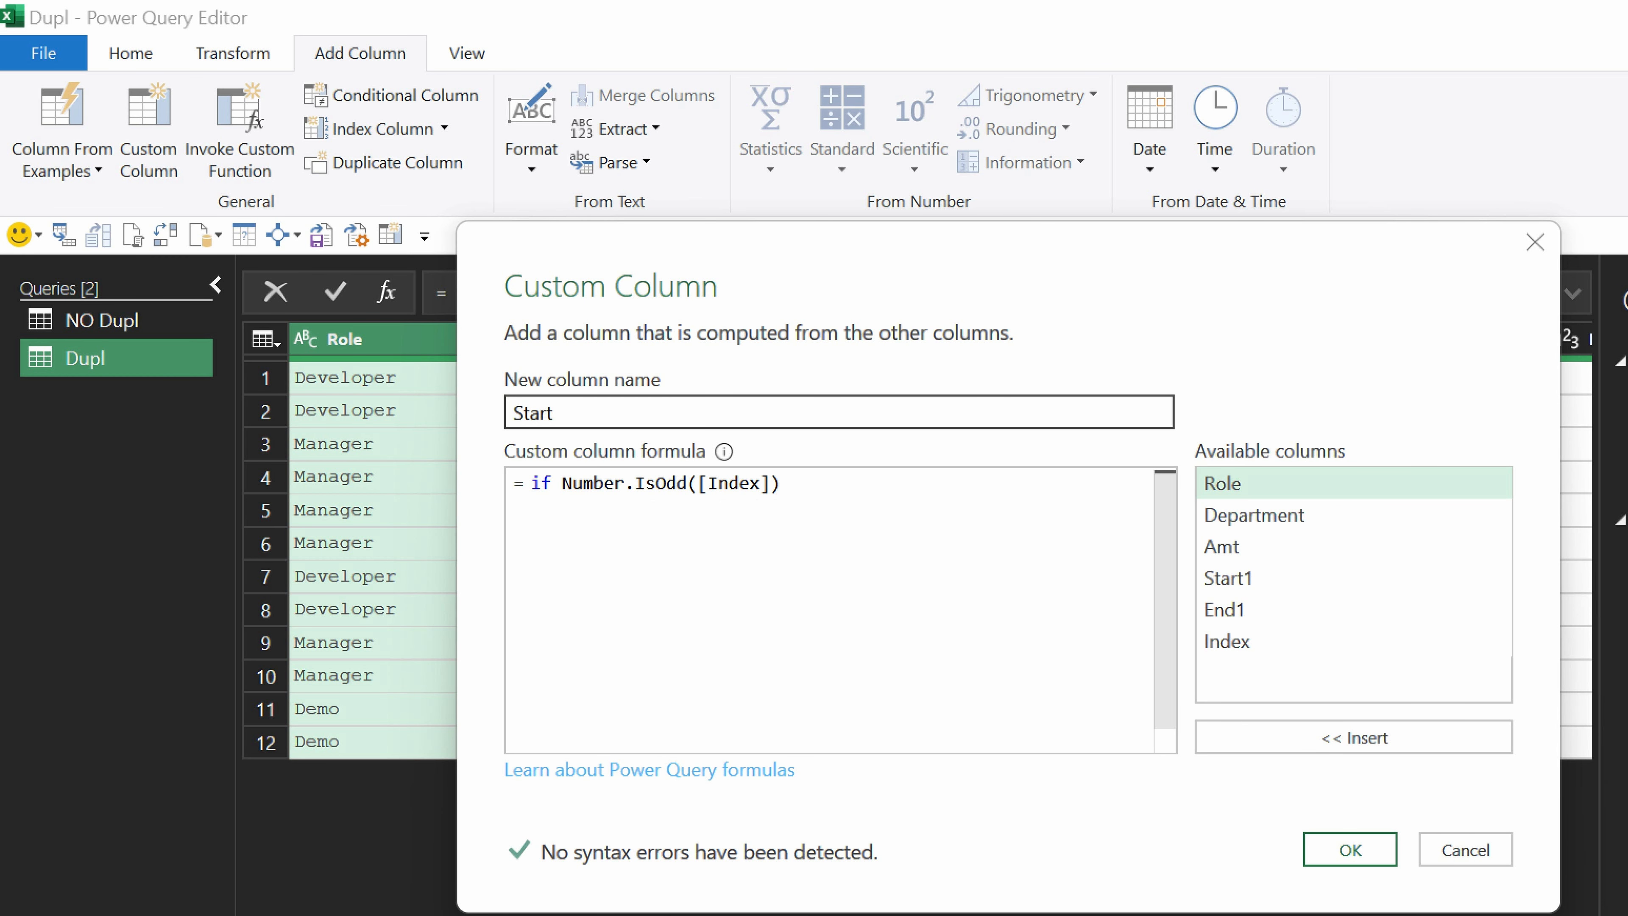
type("then [Start1] else")
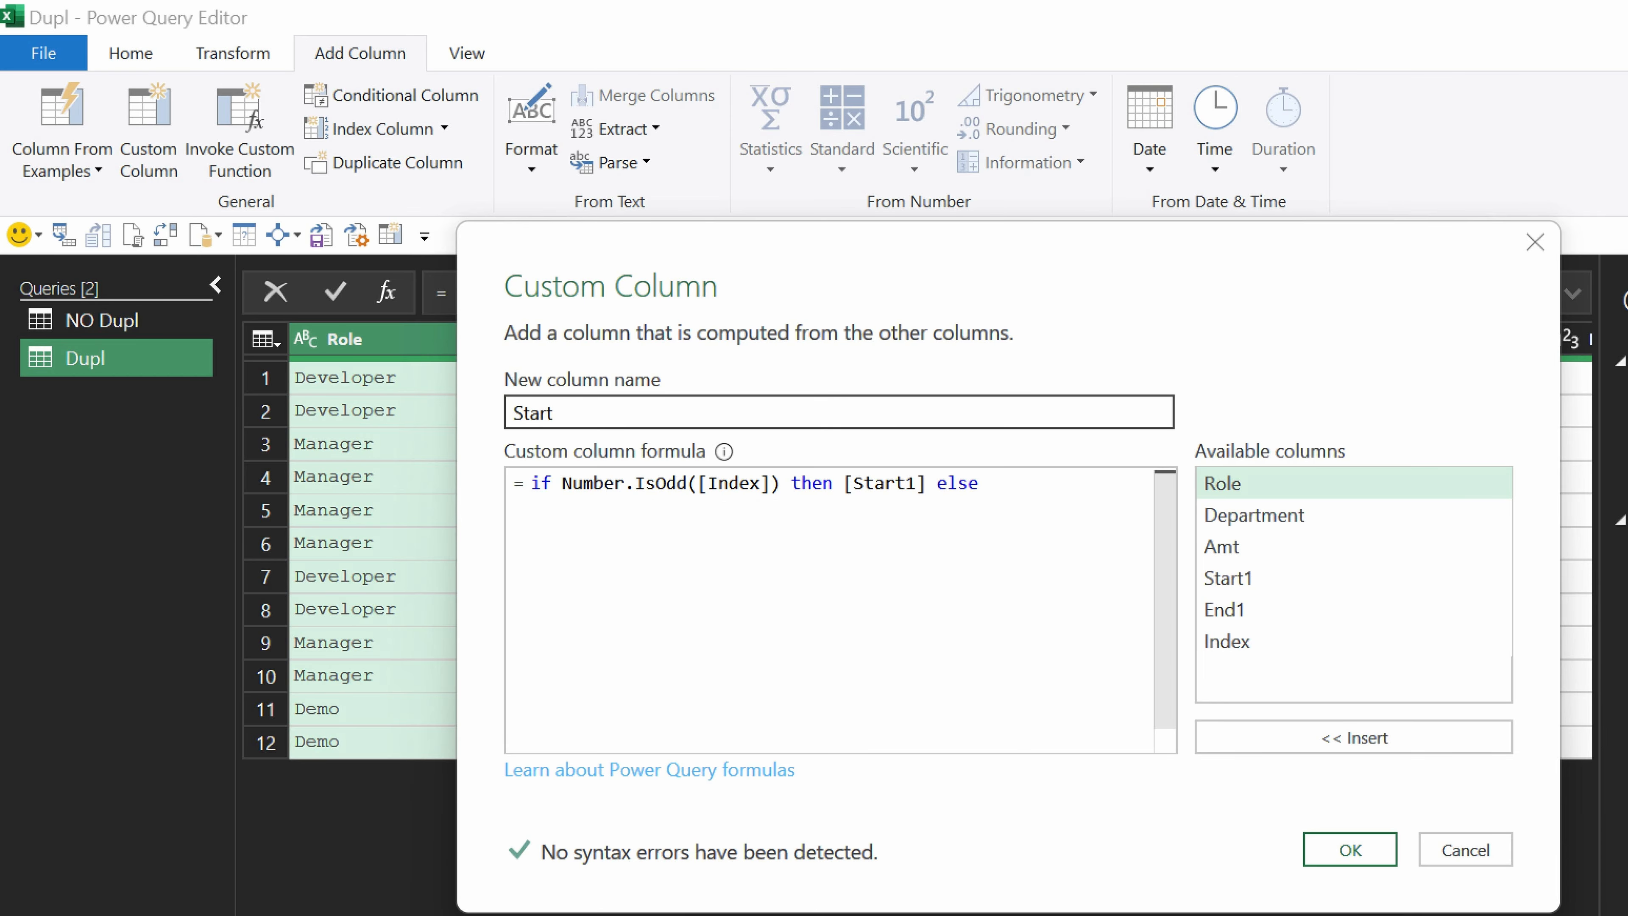
key("Return")
type("Date.StartOfMonth([End1])")
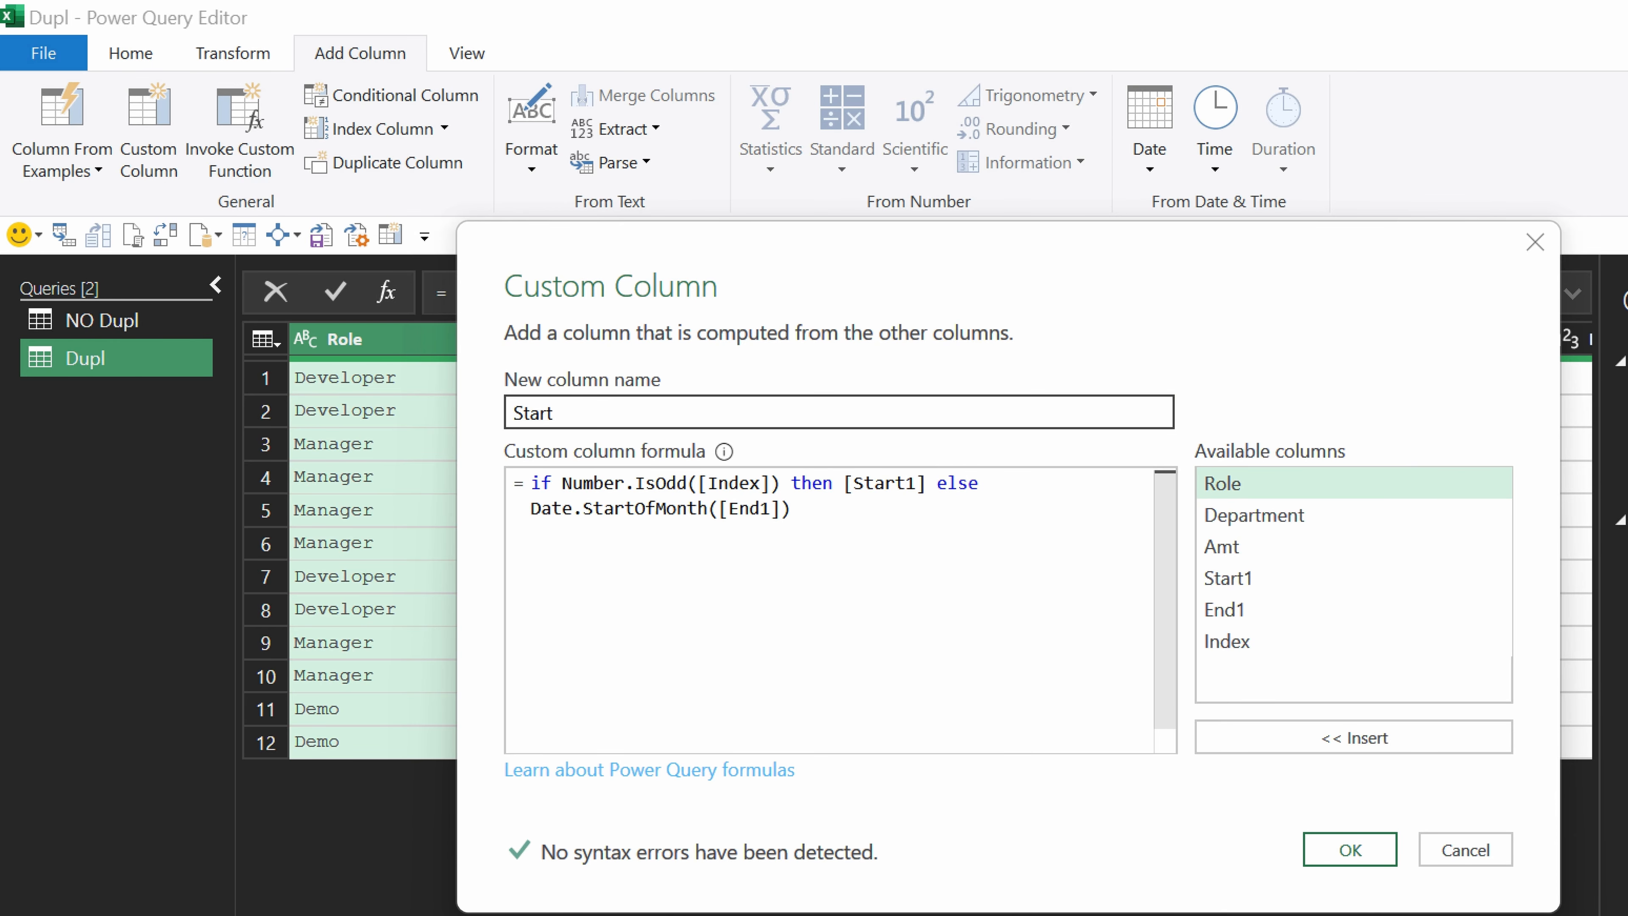
left_click(1350, 850)
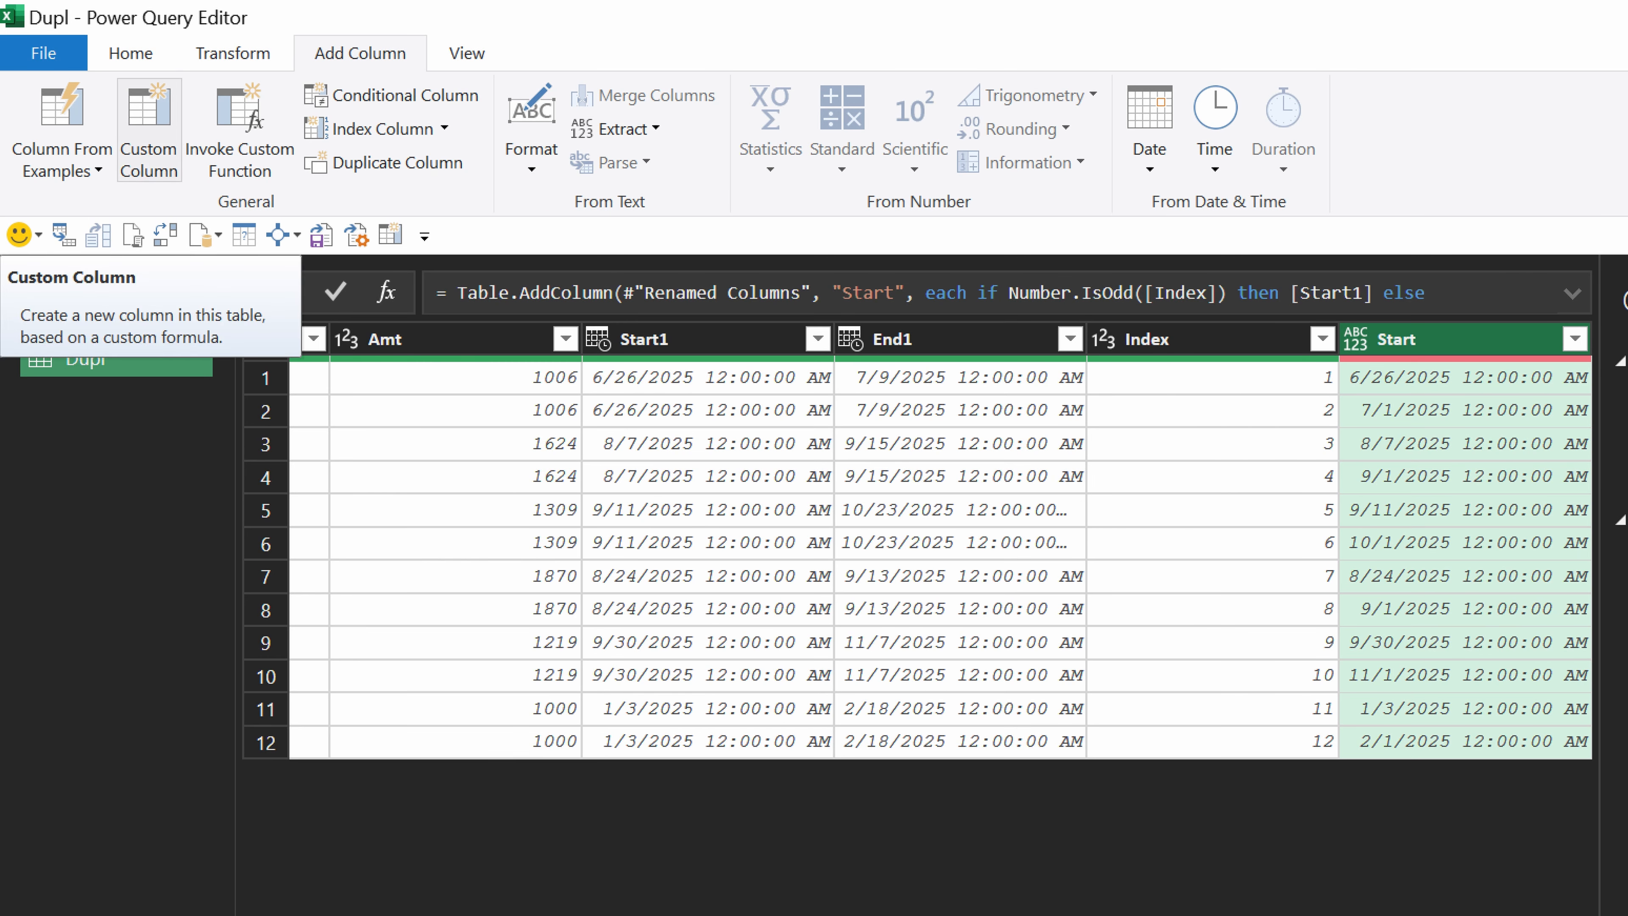
- Begin a custom column named End with the formula if Number.IsOdd([Index]) then [Start1] else Date.StartOfMonth([End1])
left_click(149, 128)
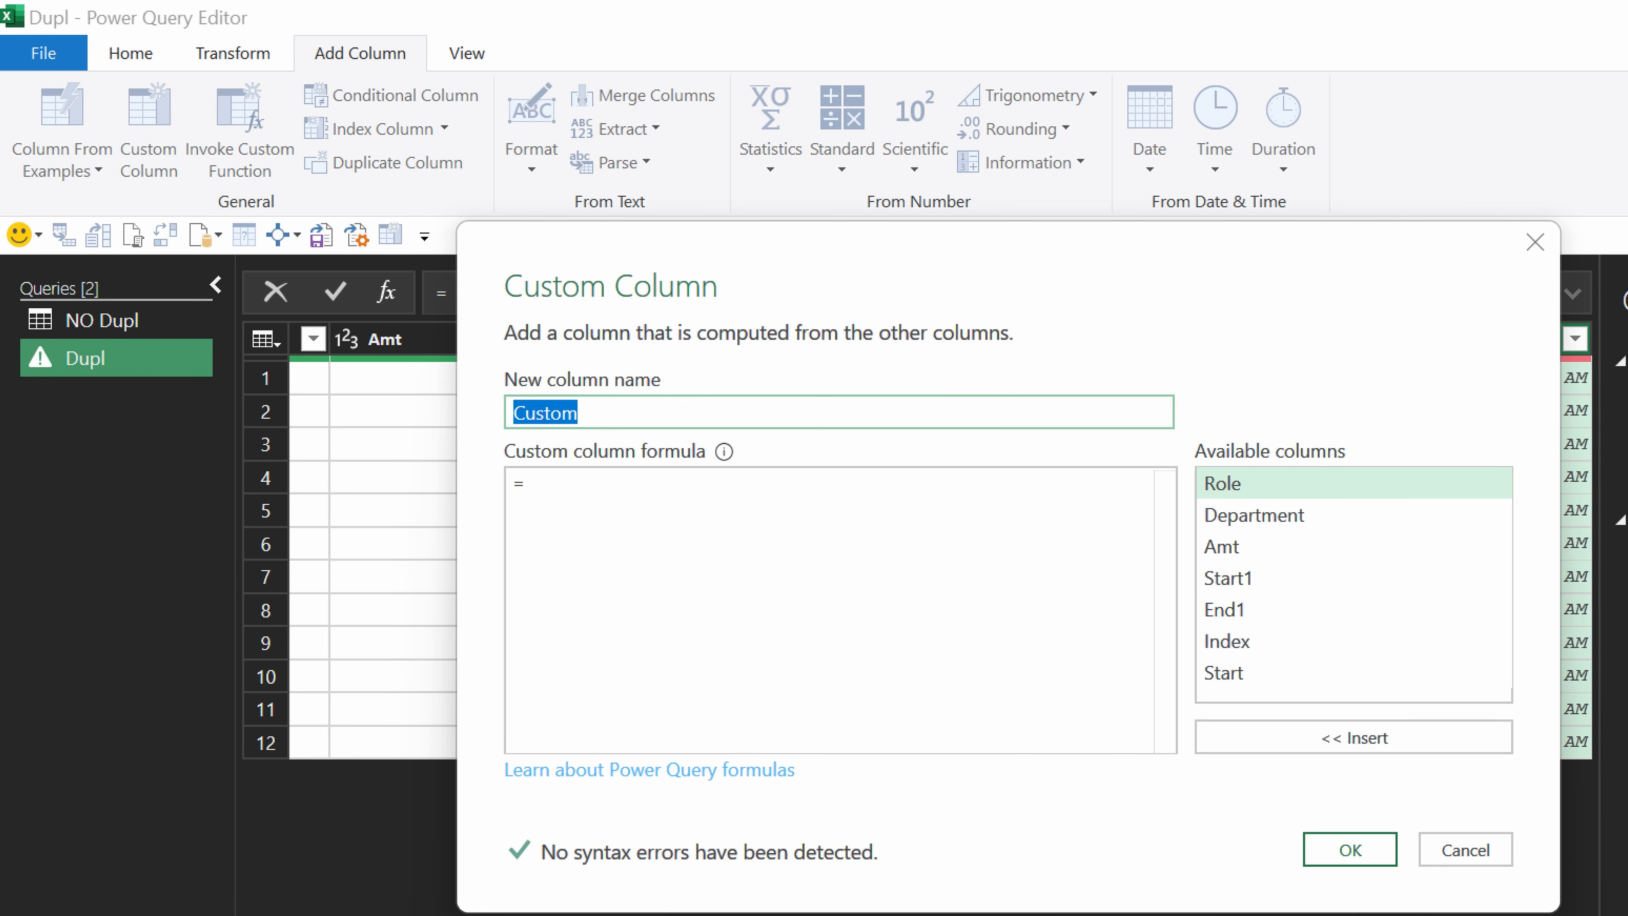
type("End")
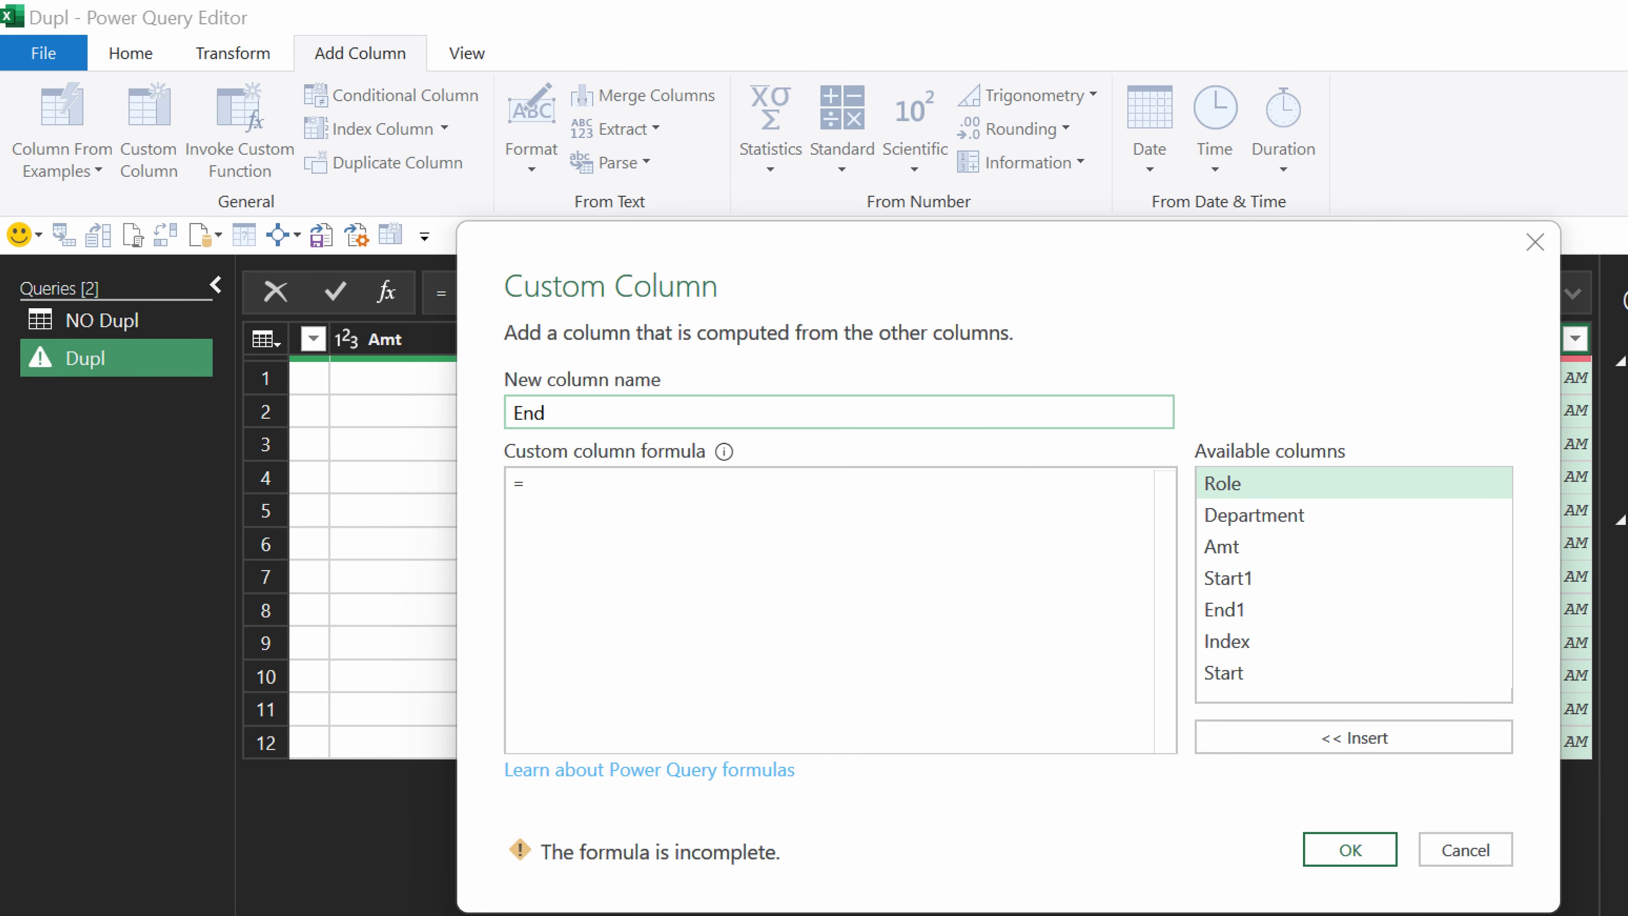
key("Tab")
type("if Number.IsOdd([Index]) then [Start1] else Date.StartOfMonth([End1])")
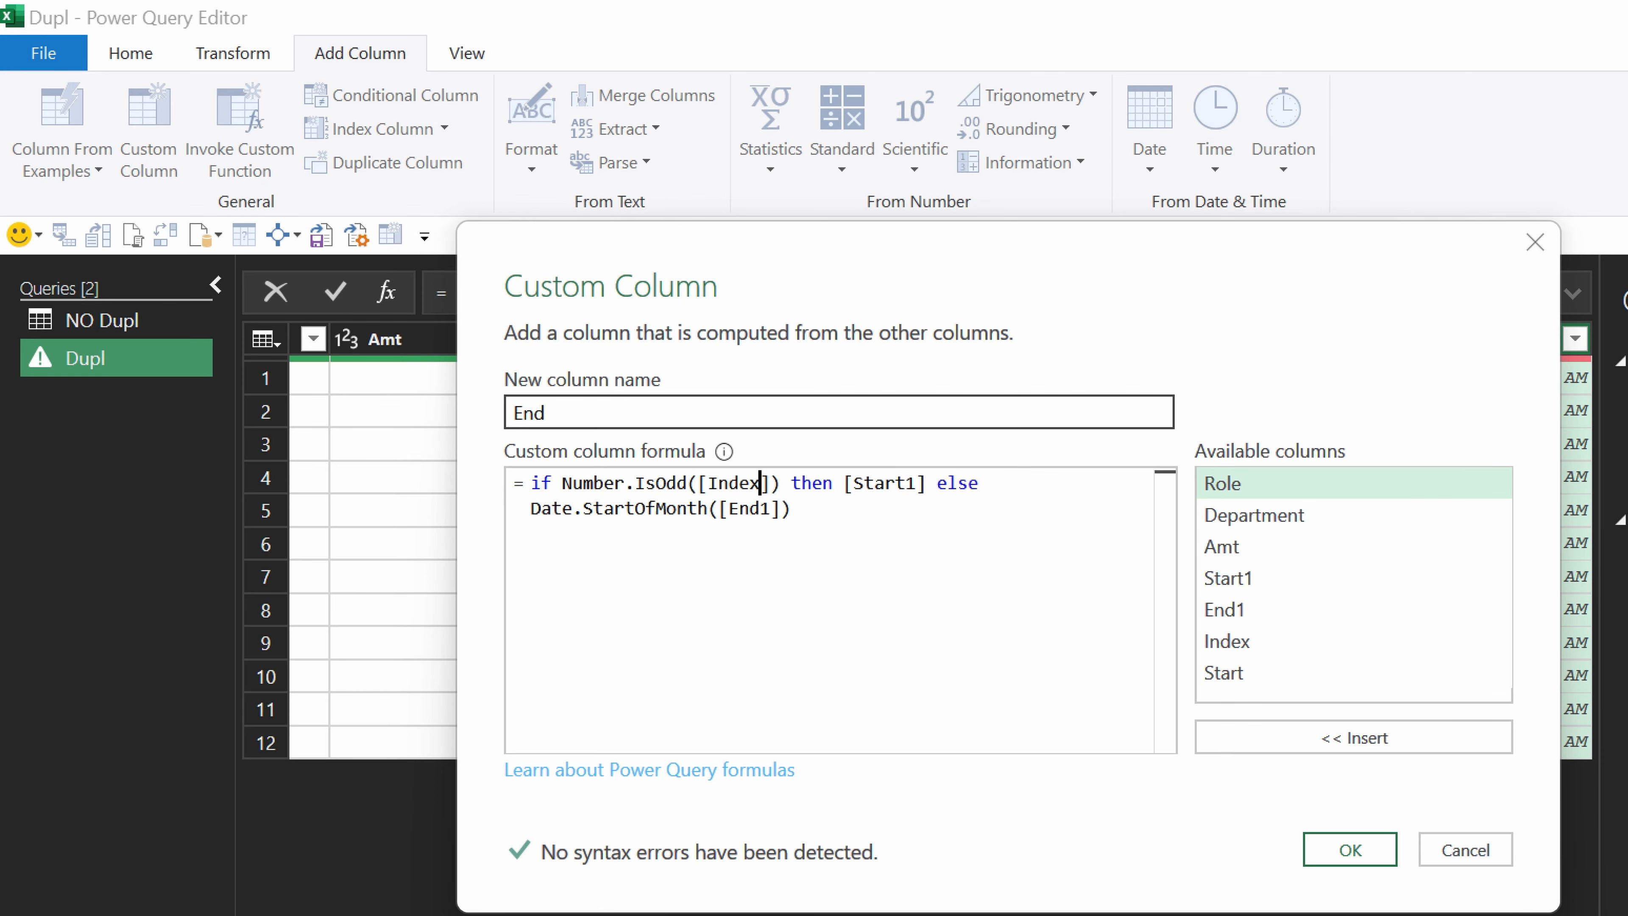
- Wrap [Start1] in the End column's formula so the then branch reads Date.EndOfMonth([Start1])
key("ctrl+Right")
key("ctrl+Right")
key("ctrl+Right")
key("ctrl+Left")
key("Left")
type("Date.")
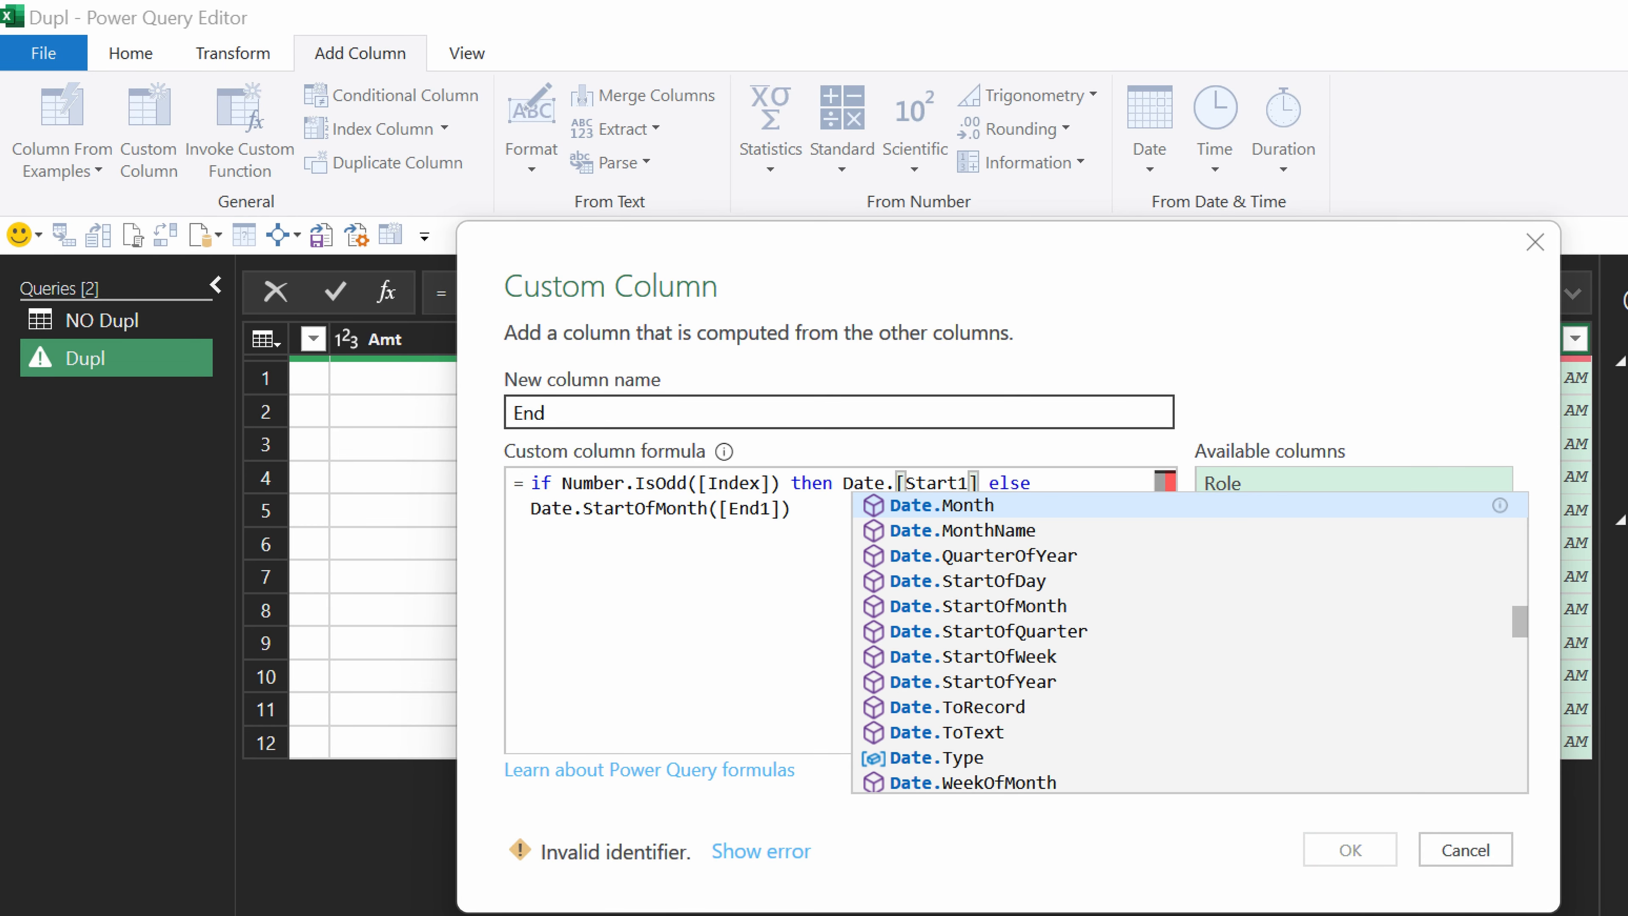
type("EndOfMonth")
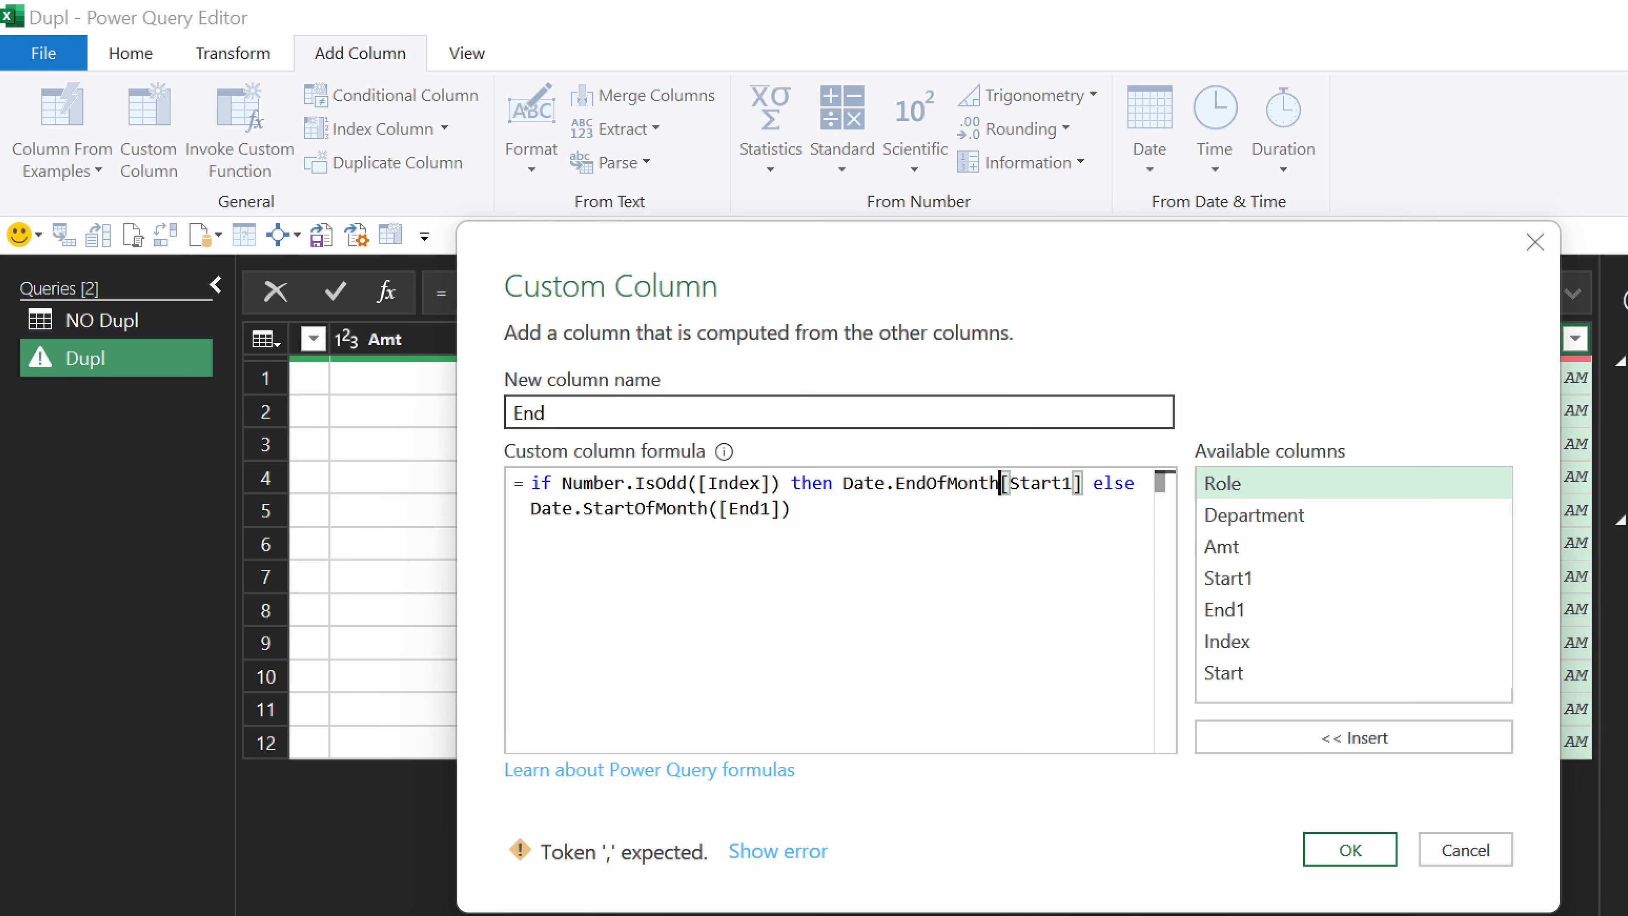
type("(")
key("Right")
key("Right")
key("Right")
key("Right")
key("Right")
key("Right")
key("Right")
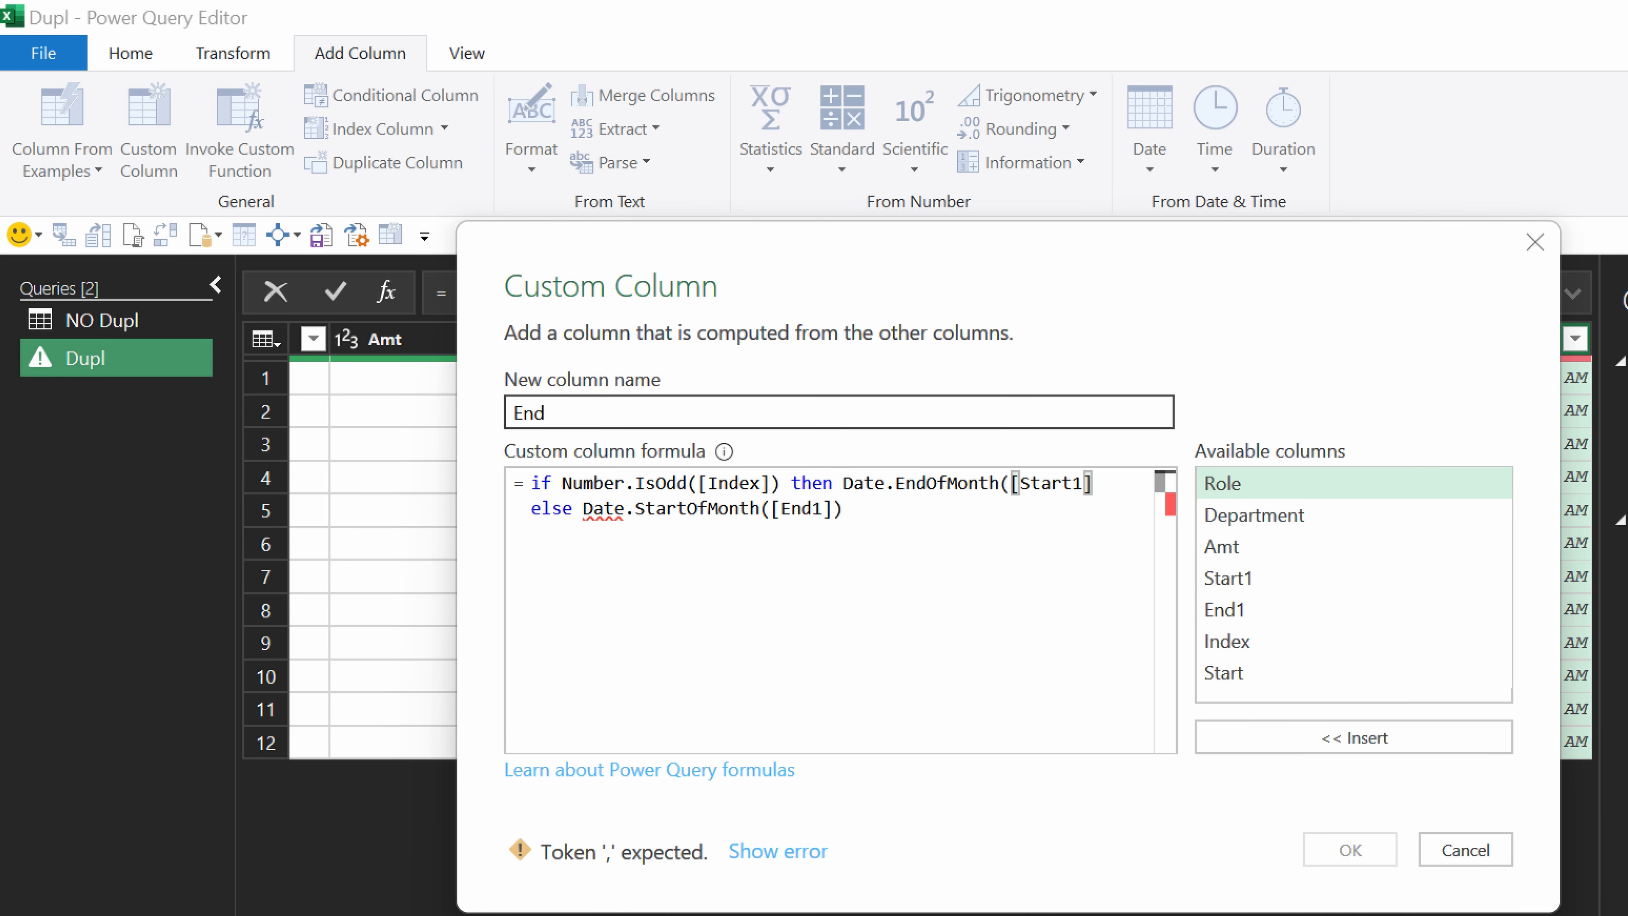
type(")")
- Reduce the formula's else branch to plain [End1] by removing the Date.StartOfMonth function, and create the End column
key("End")
key("BackSpace")
key("Left")
key("Left")
key("Left")
key("Left")
key("Left")
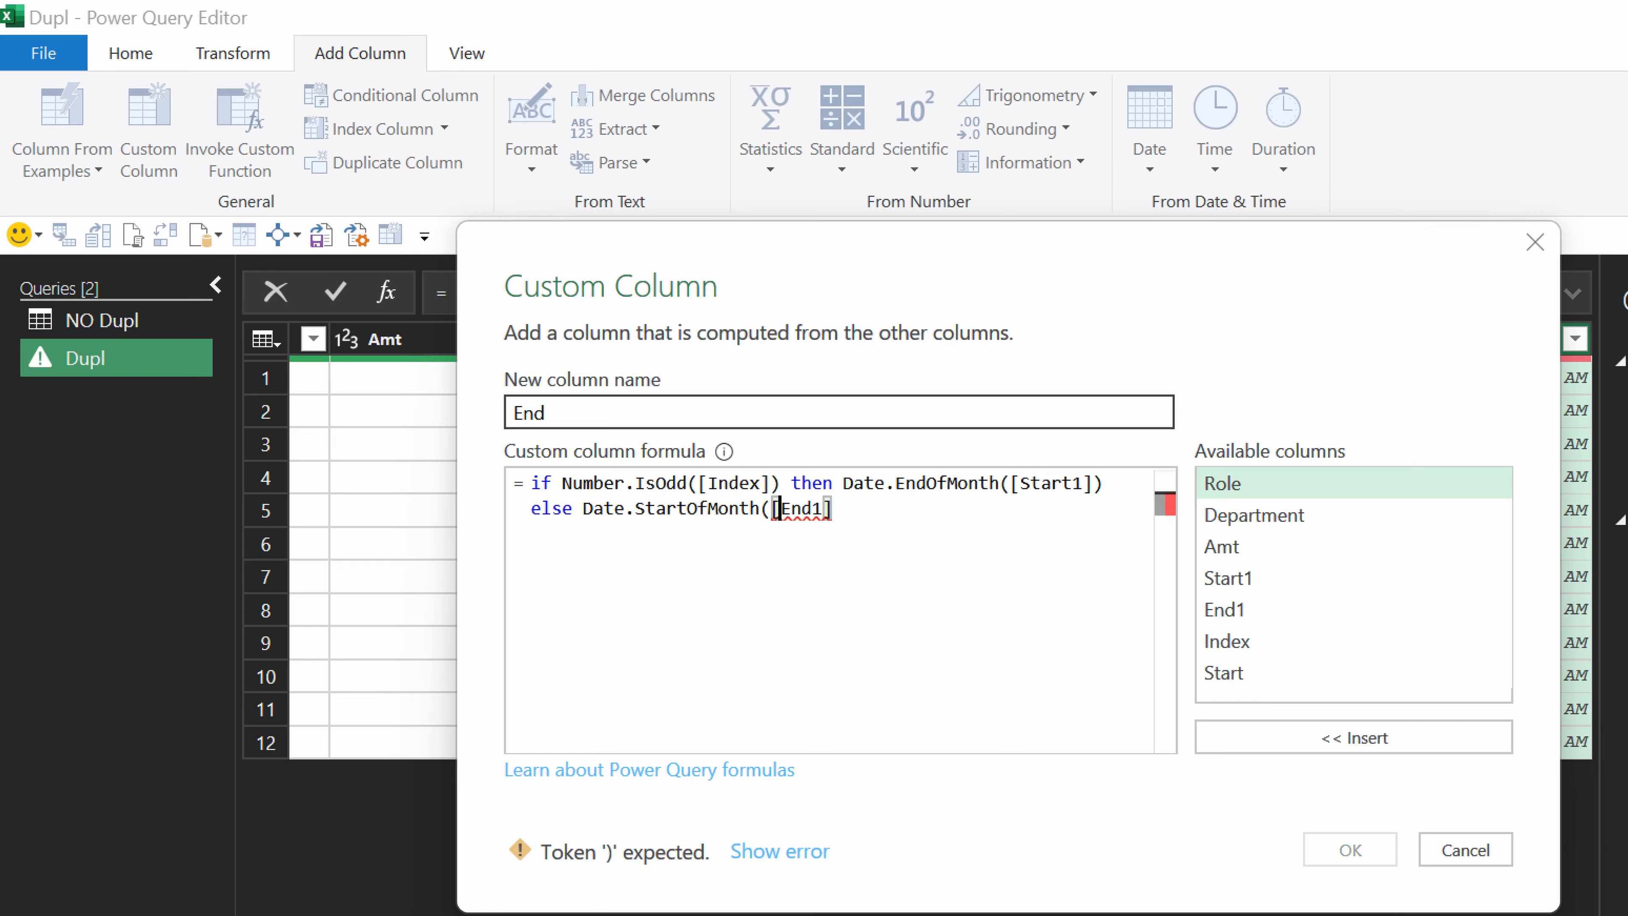
key("Left")
key("ctrl+shift+Left")
key("ctrl+shift+Left")
key("ctrl+shift+Left")
key("ctrl+shift+Left")
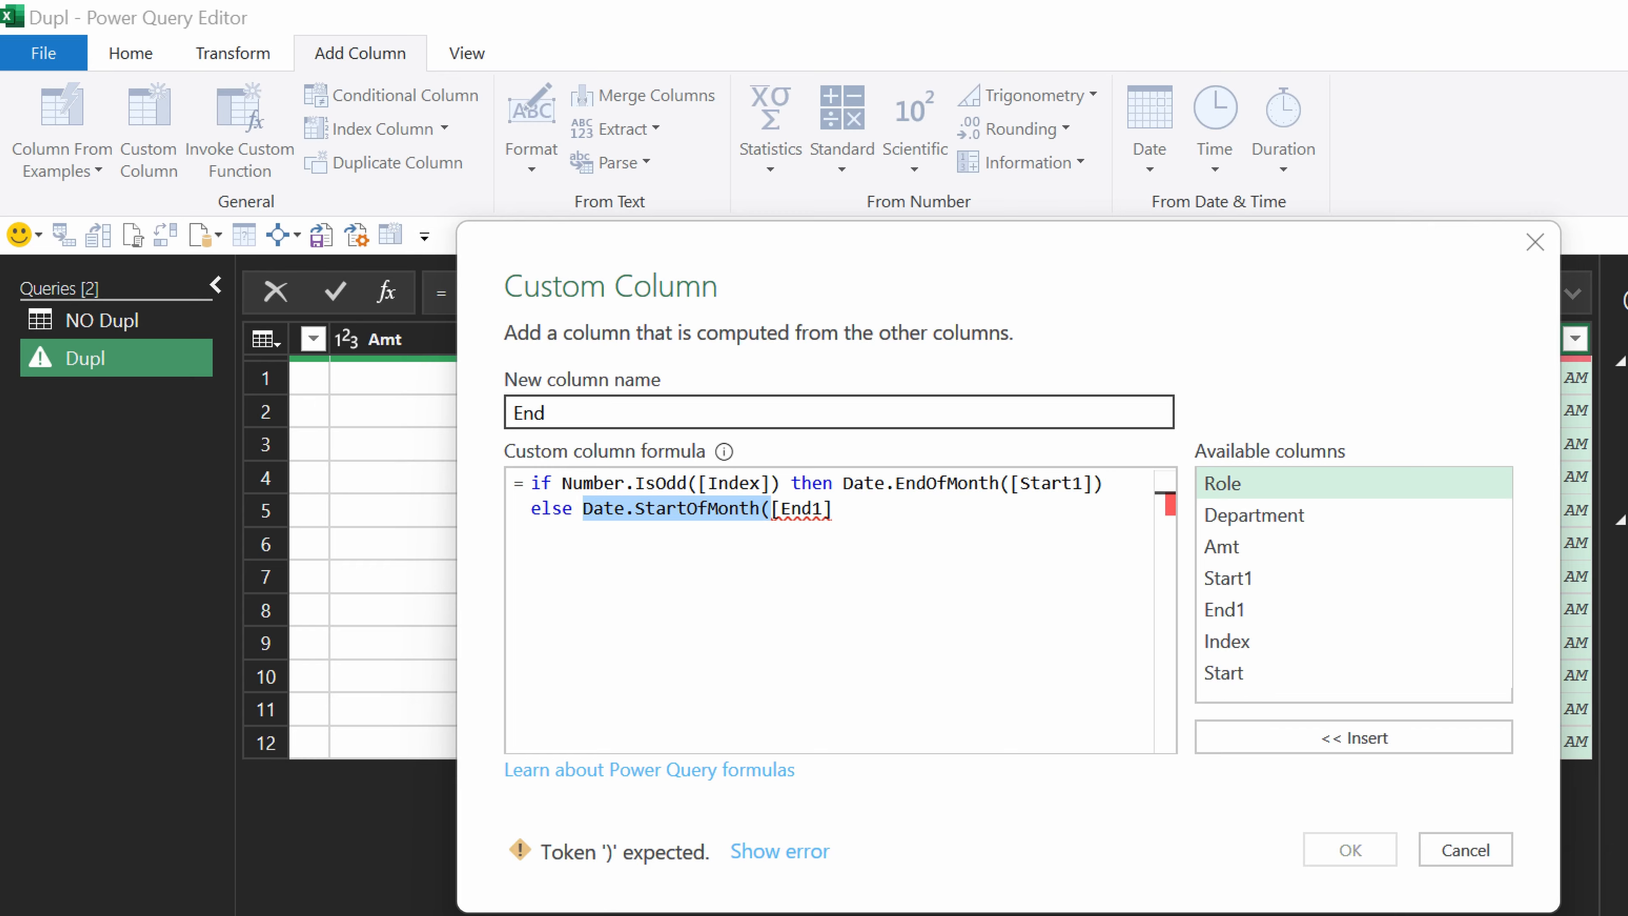
key("Delete")
key("Return")
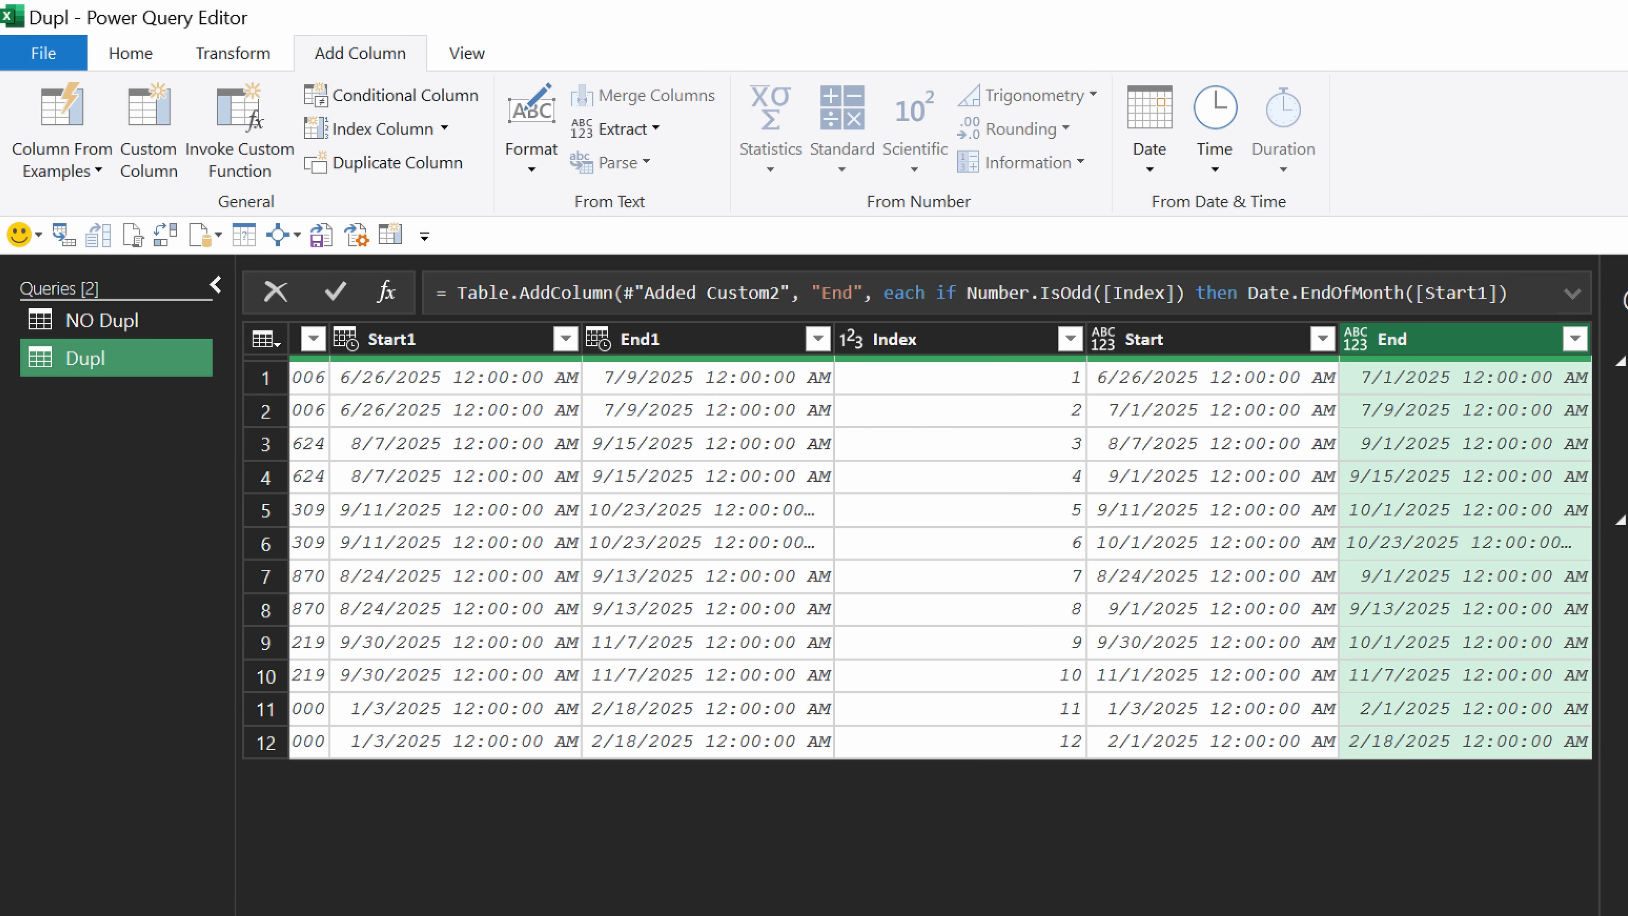
- Set the data type of the new Start and End columns to Date
left_click(1103, 338)
left_click(1154, 535)
left_click(1355, 339)
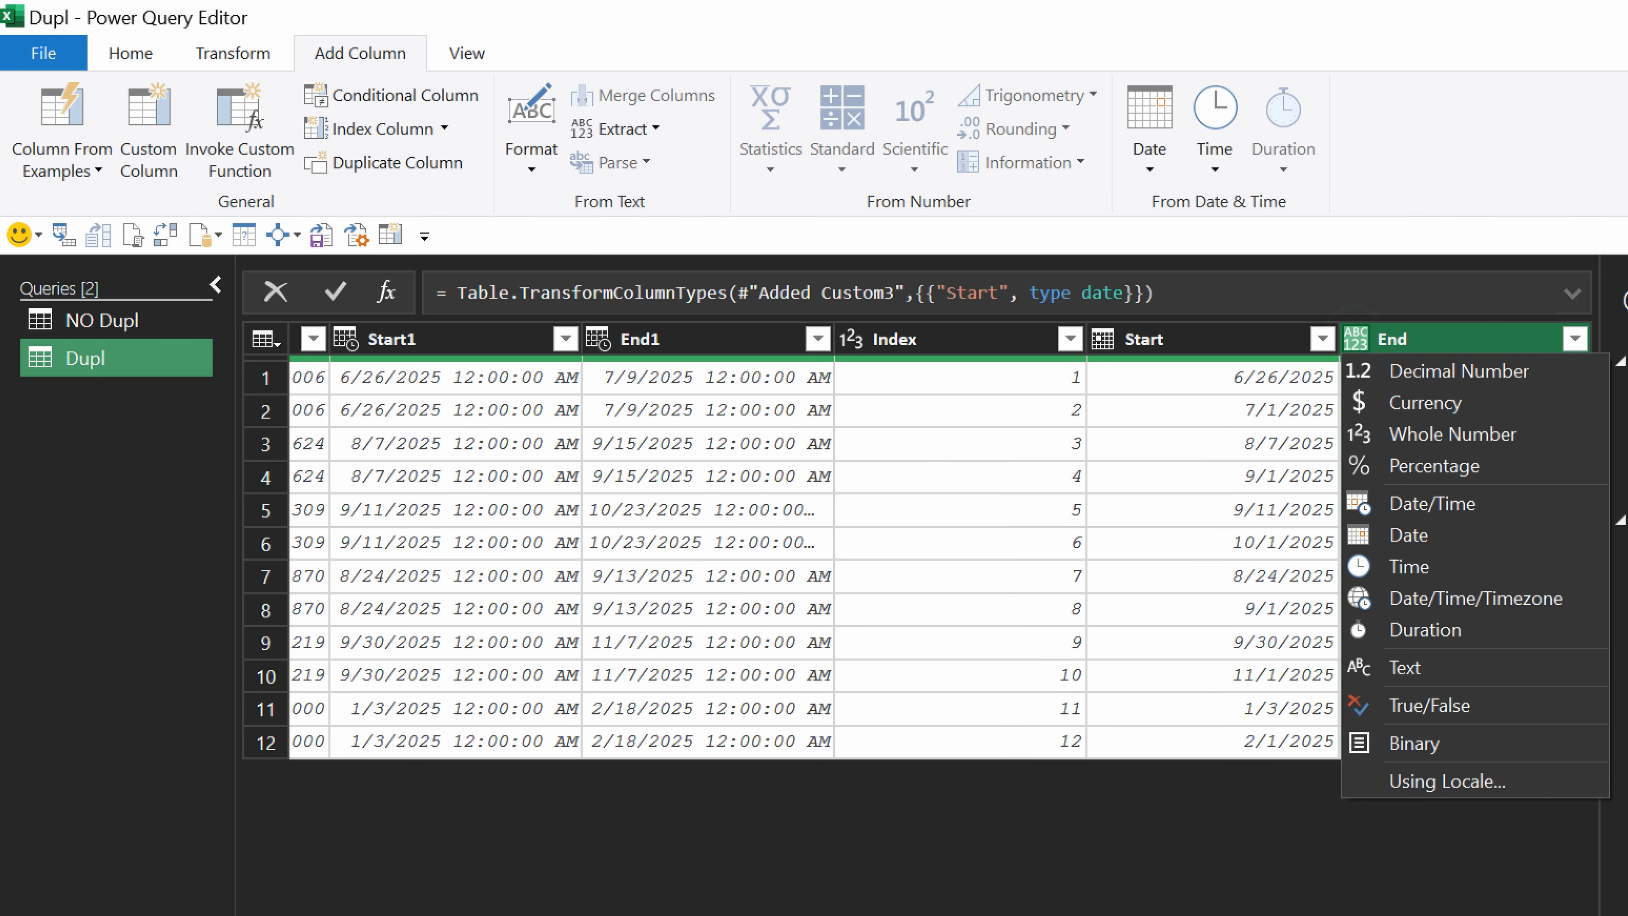
left_click(1404, 535)
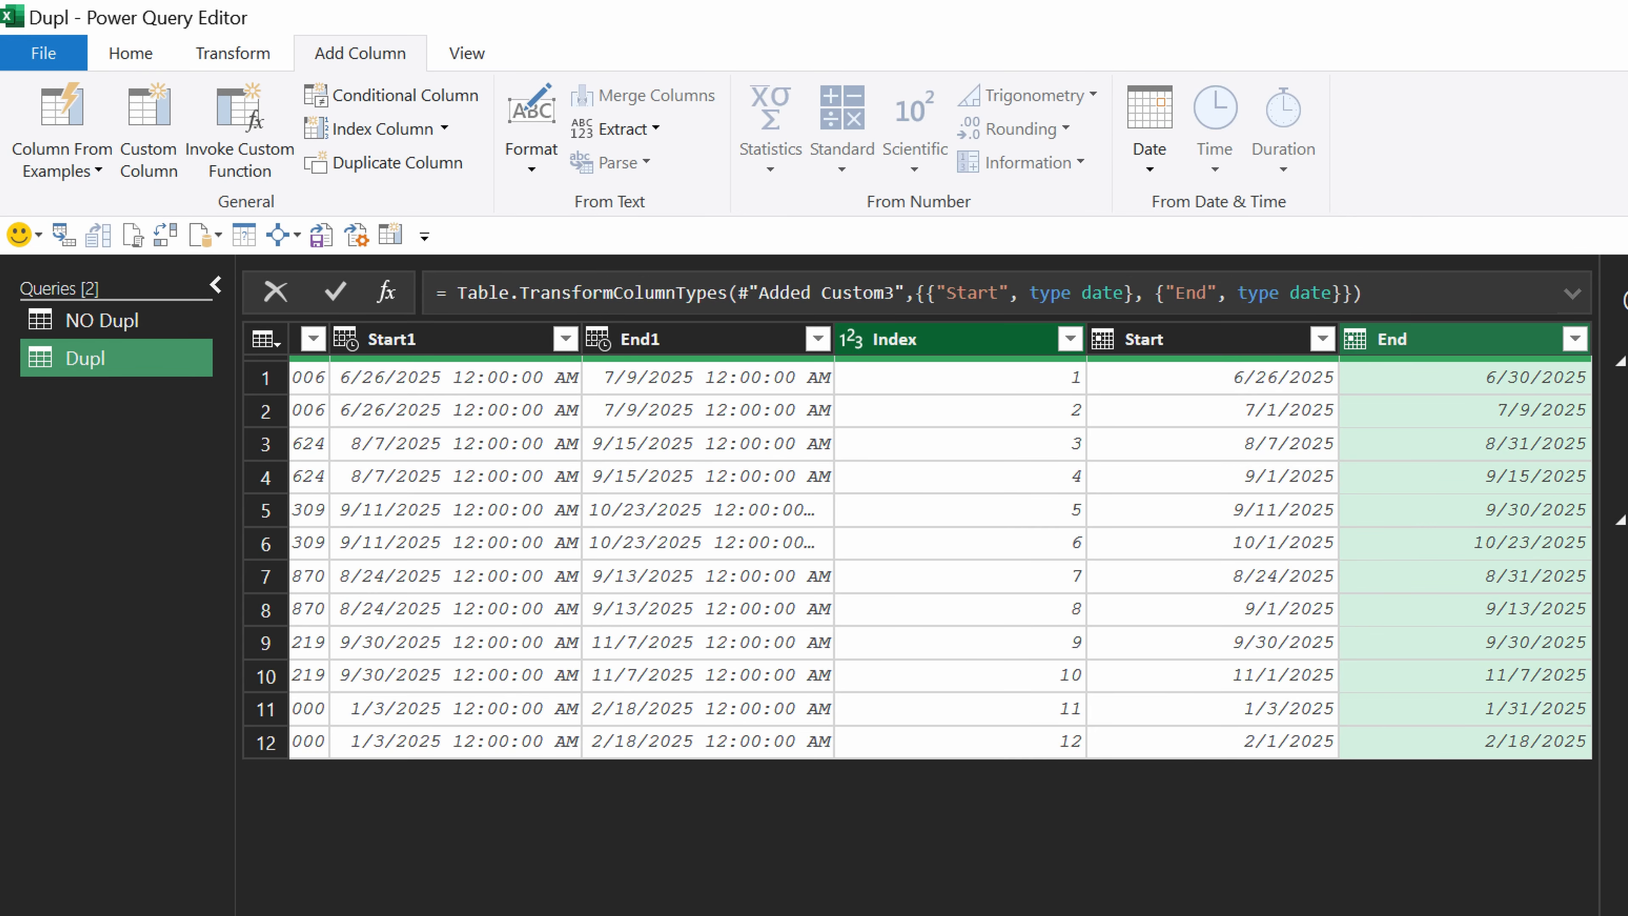
- Remove the Index, Start1 and End1 columns from the Dupl query
right_click(910, 339)
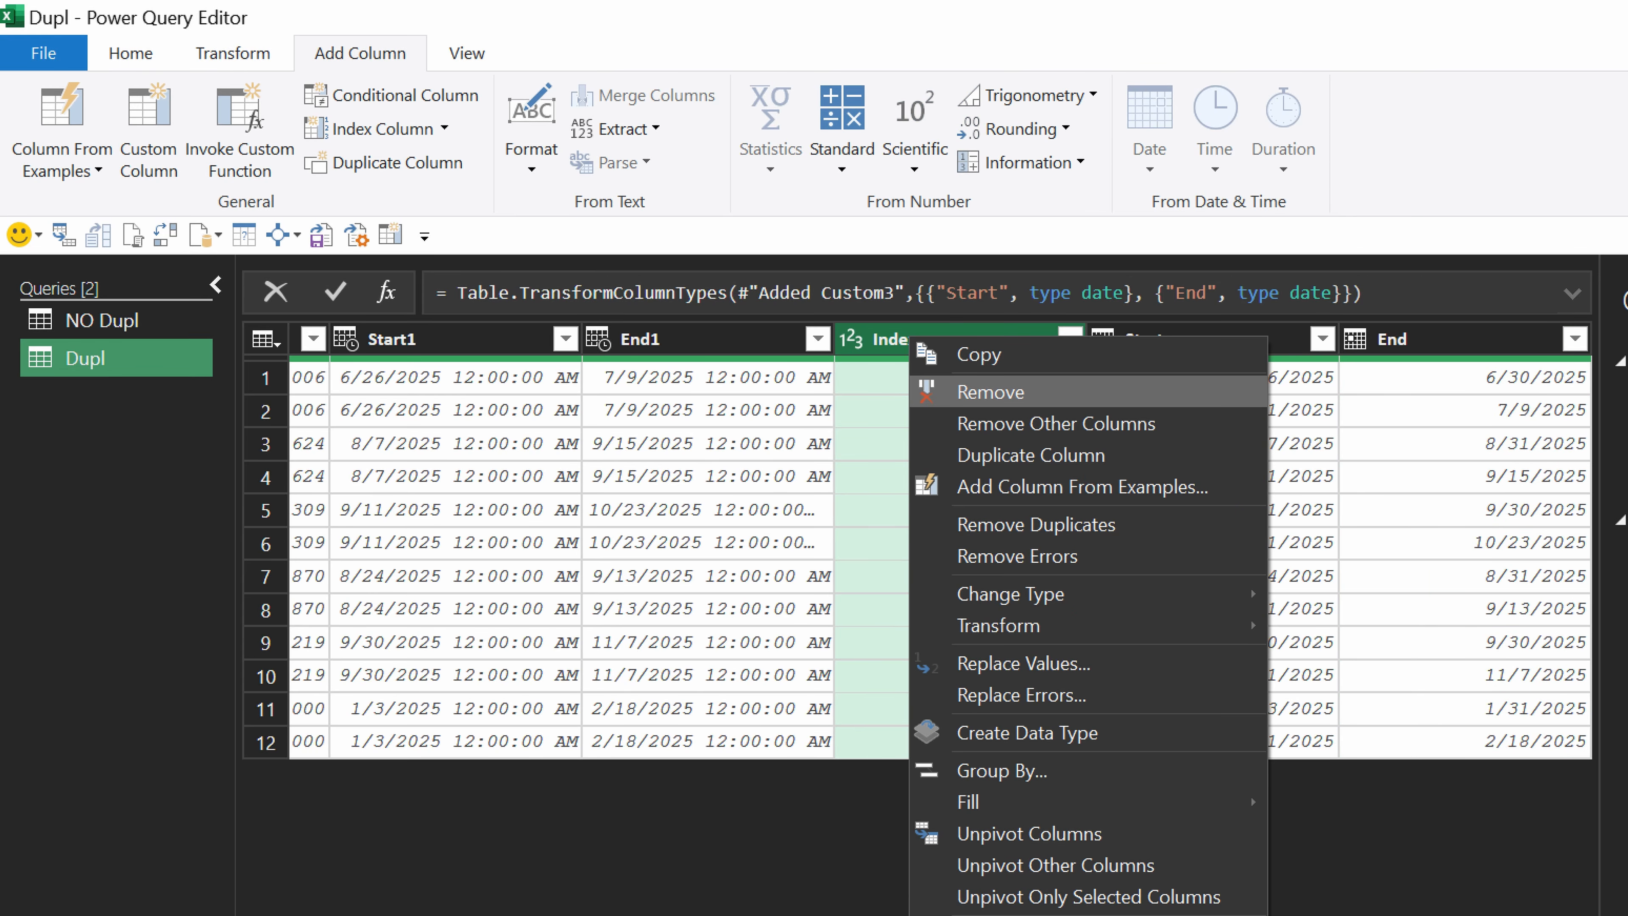
left_click(986, 397)
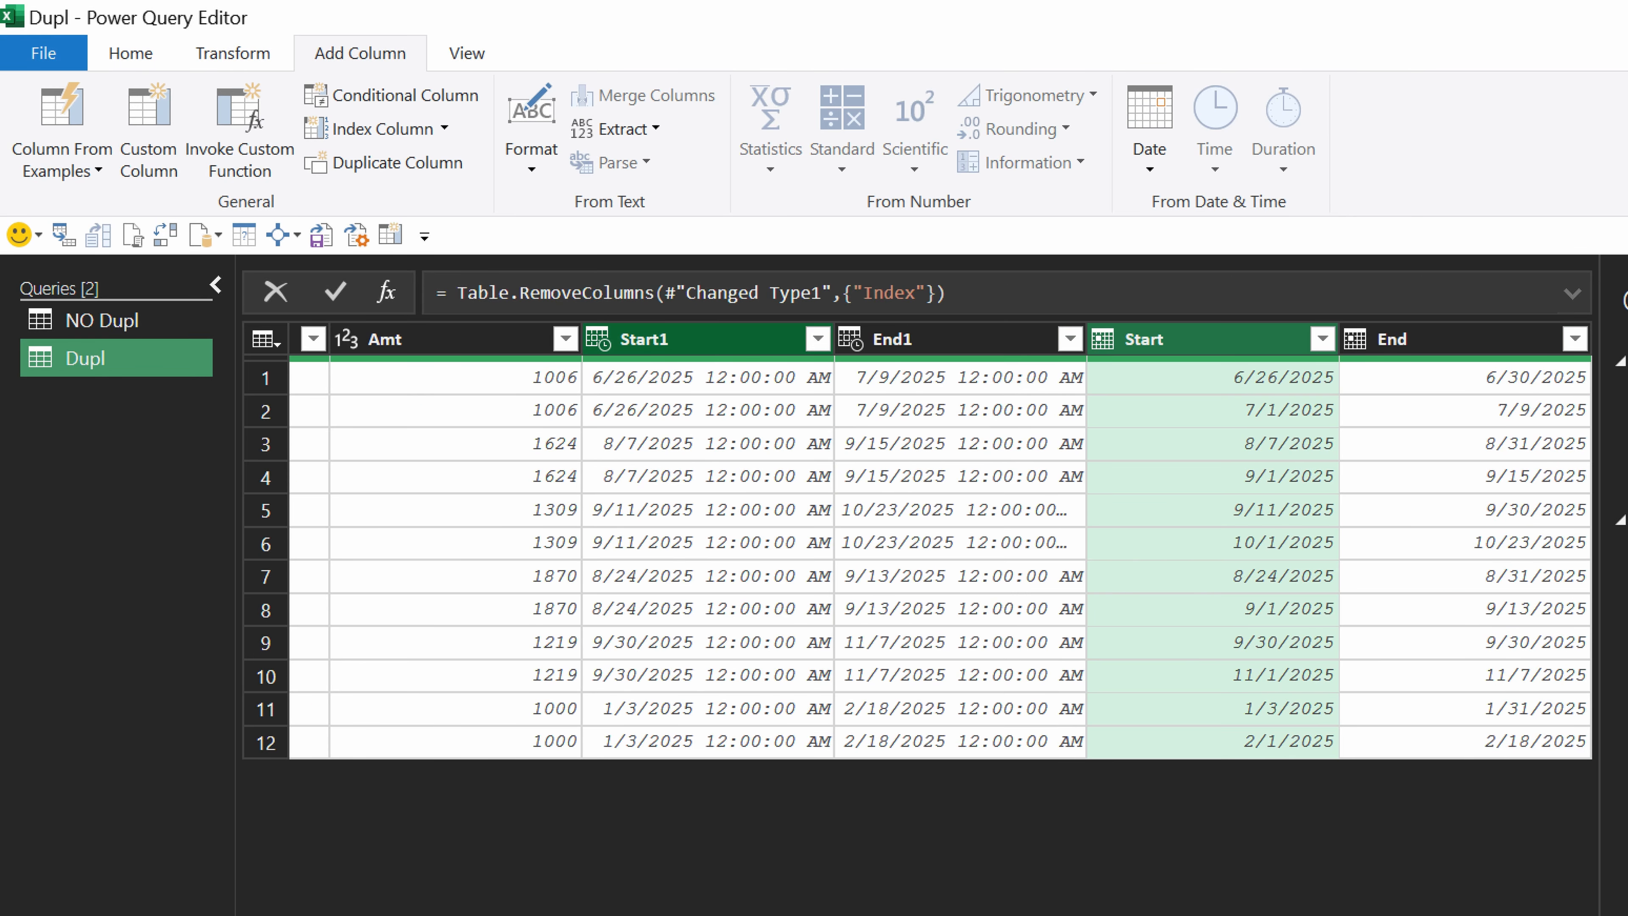
left_click(680, 344)
left_click(965, 342, "ctrl")
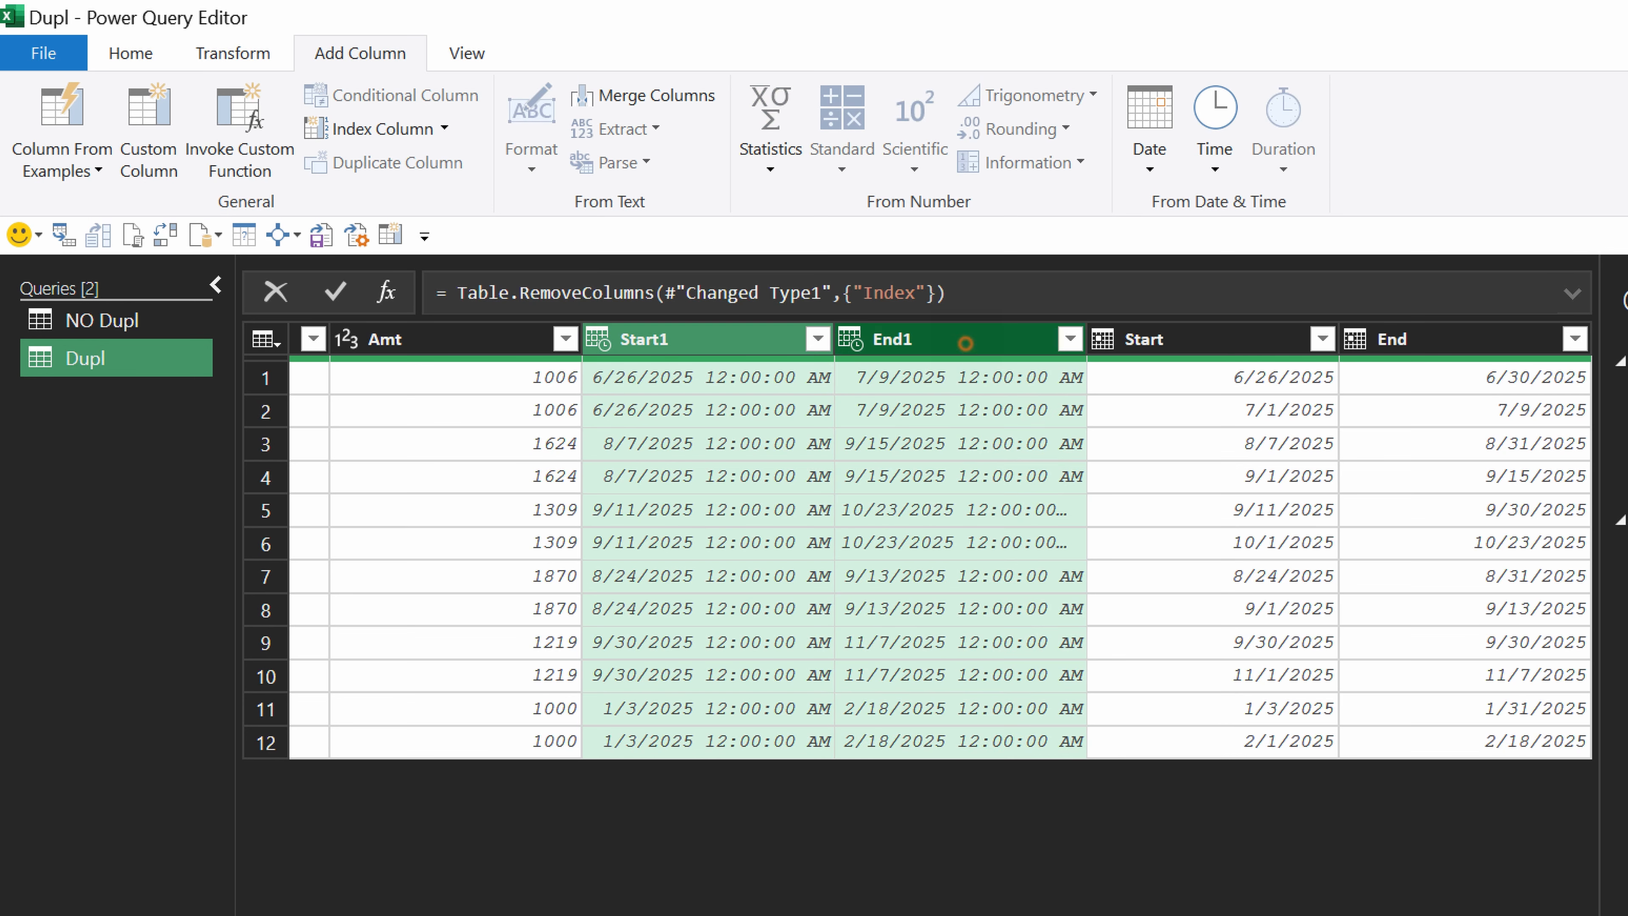
right_click(967, 344)
left_click(1001, 401)
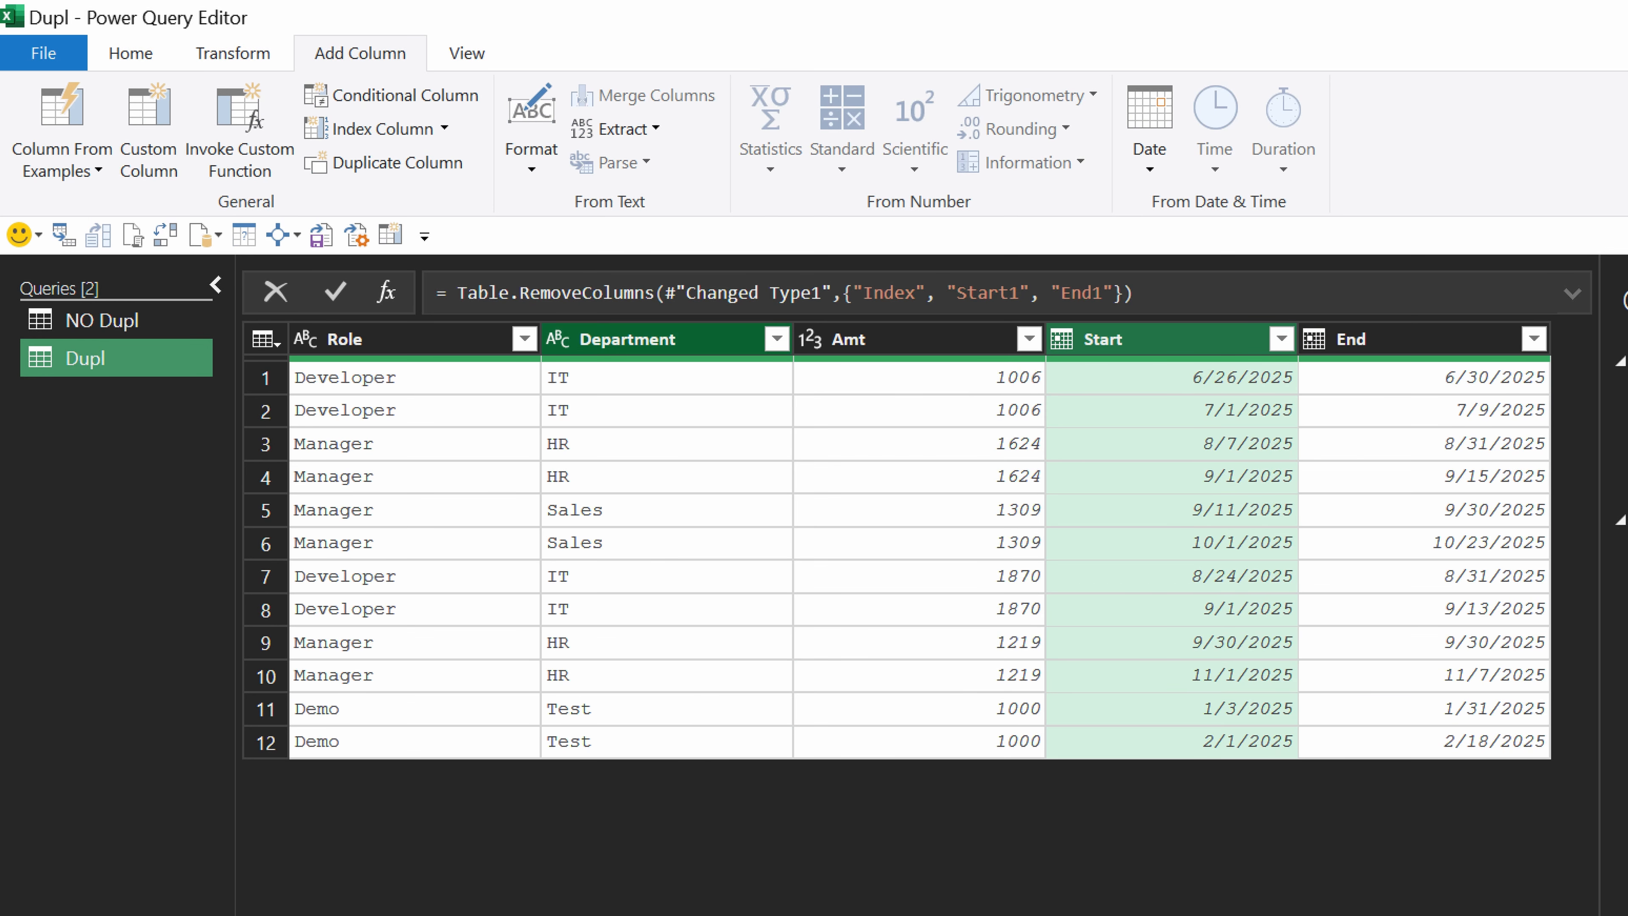
- Append the NO Dupl and Dupl queries as a new query, with NO Dupl as the first table
mouse_move(920, 358)
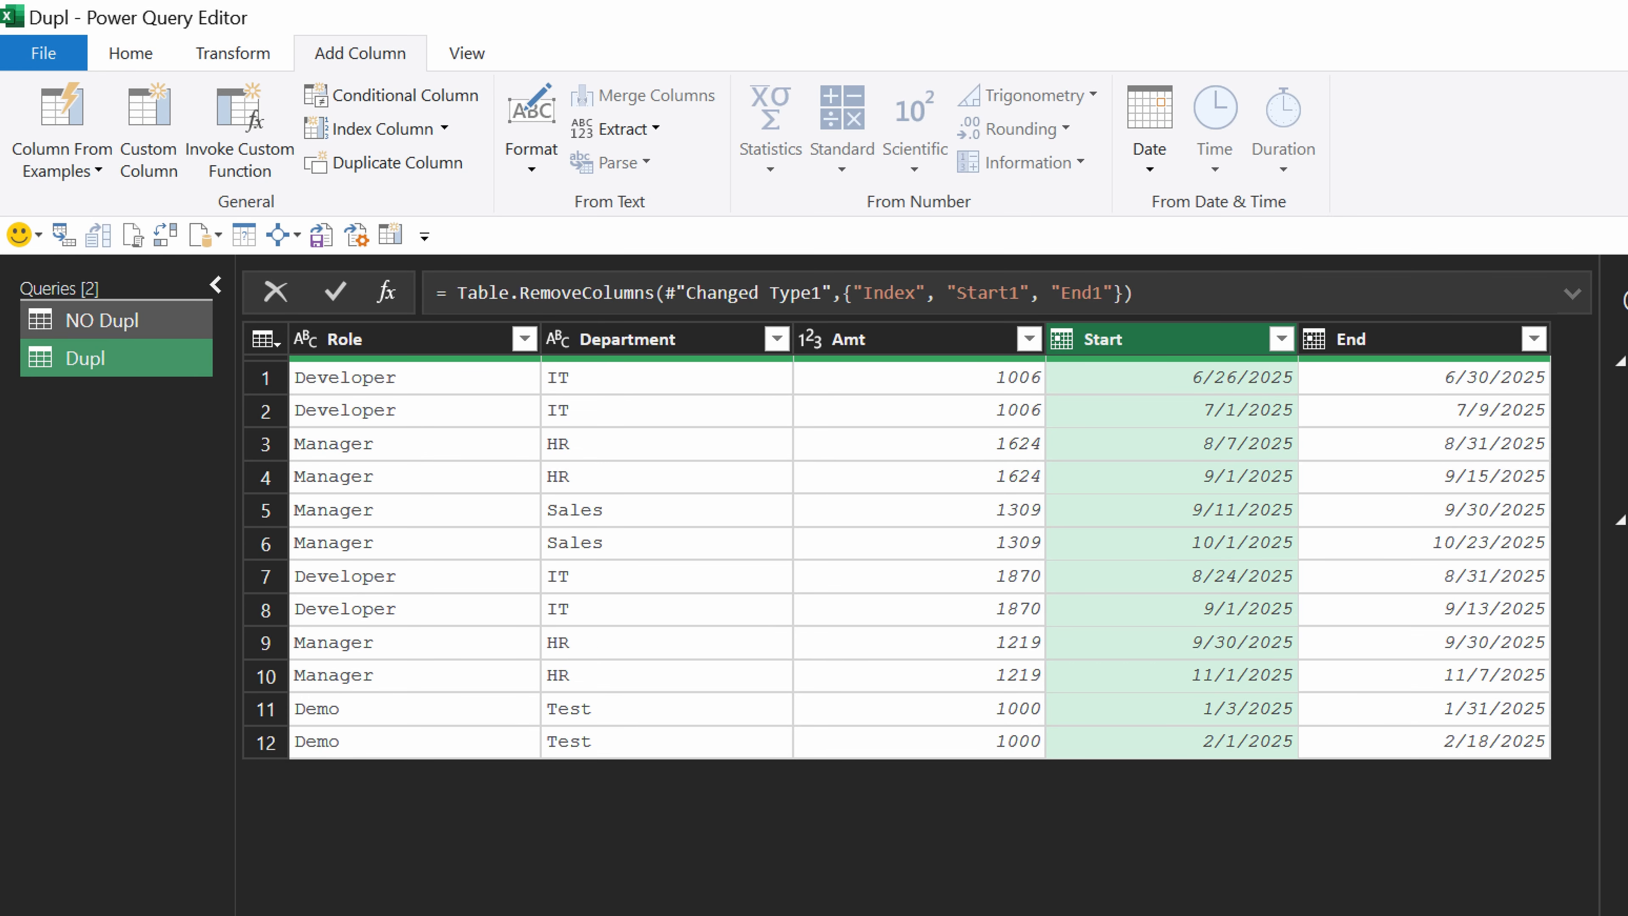
left_click(102, 320)
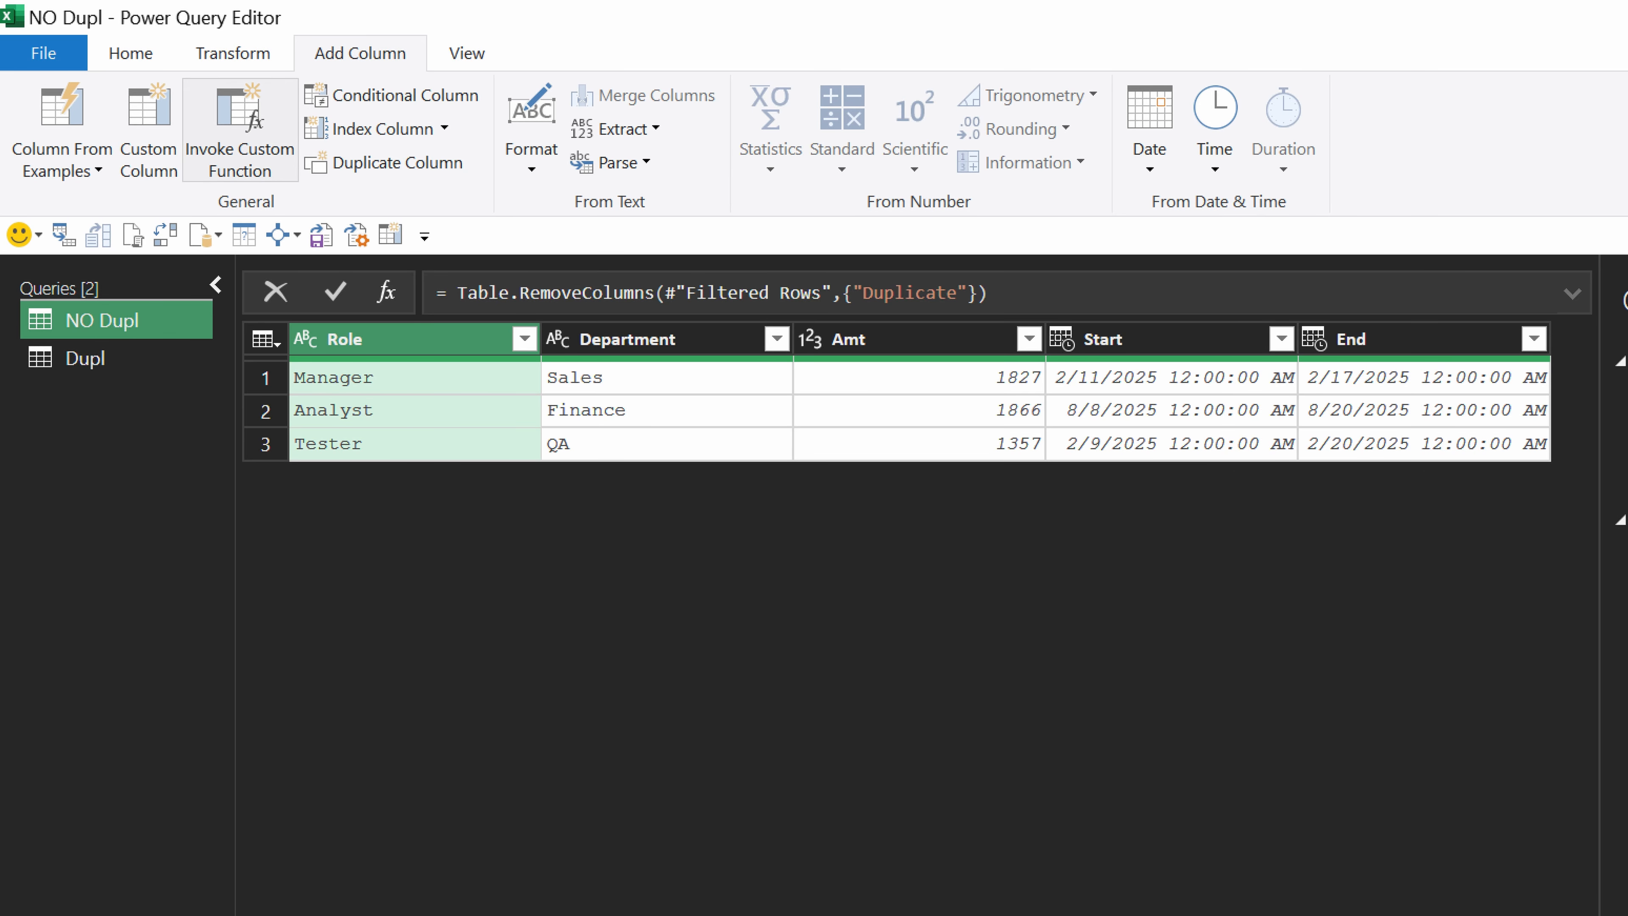
left_click(123, 56)
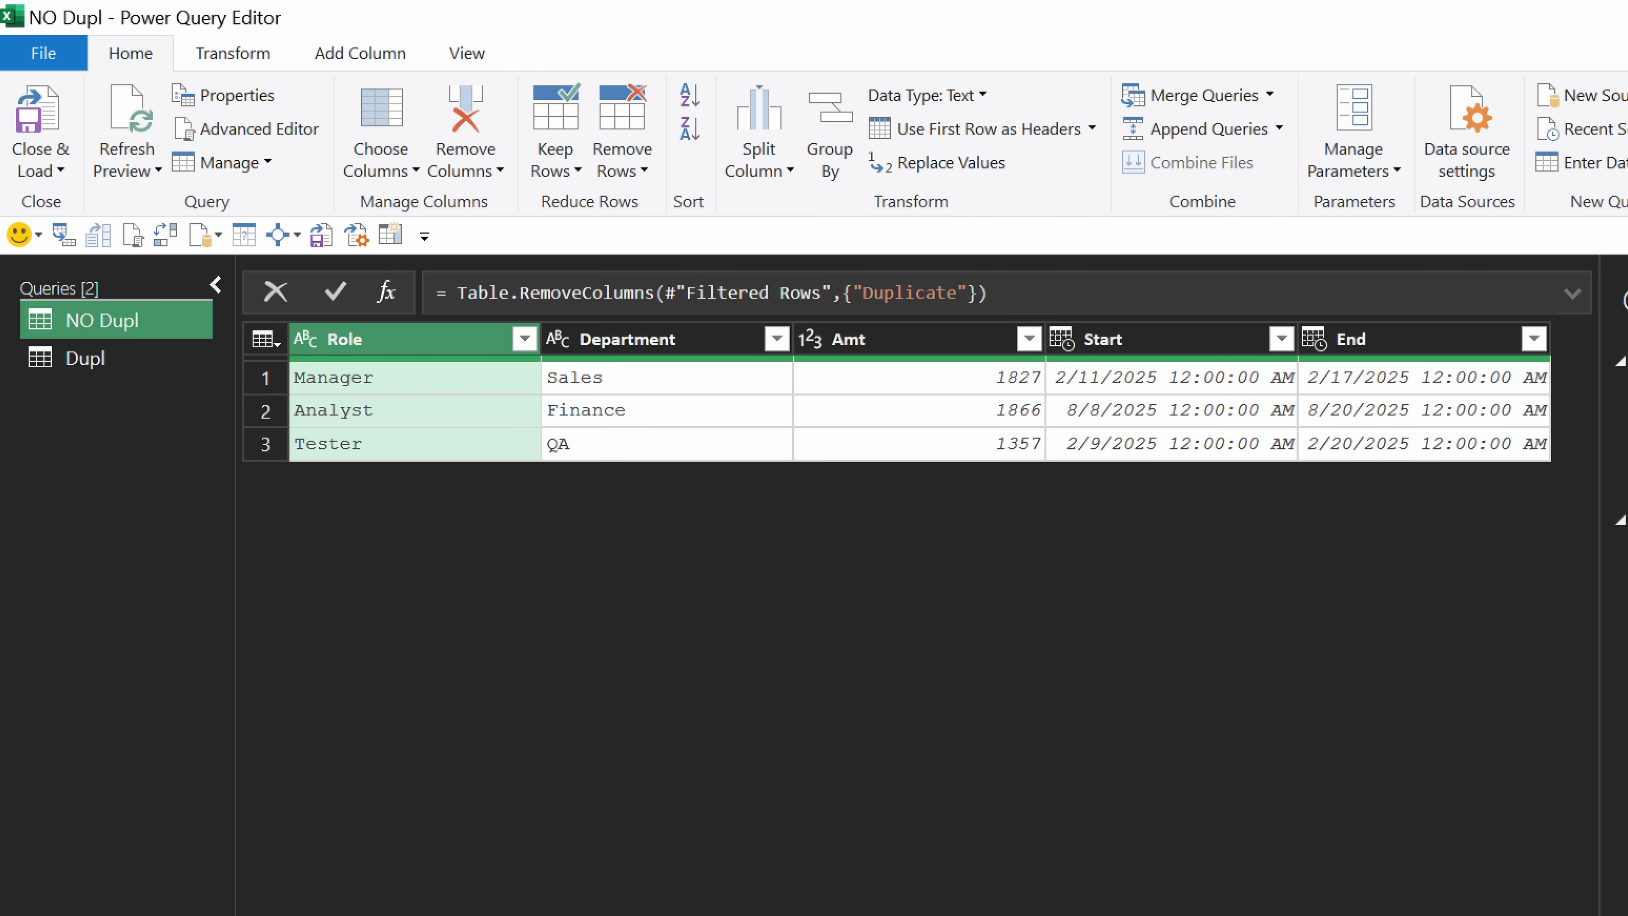
left_click(1279, 129)
left_click(1229, 196)
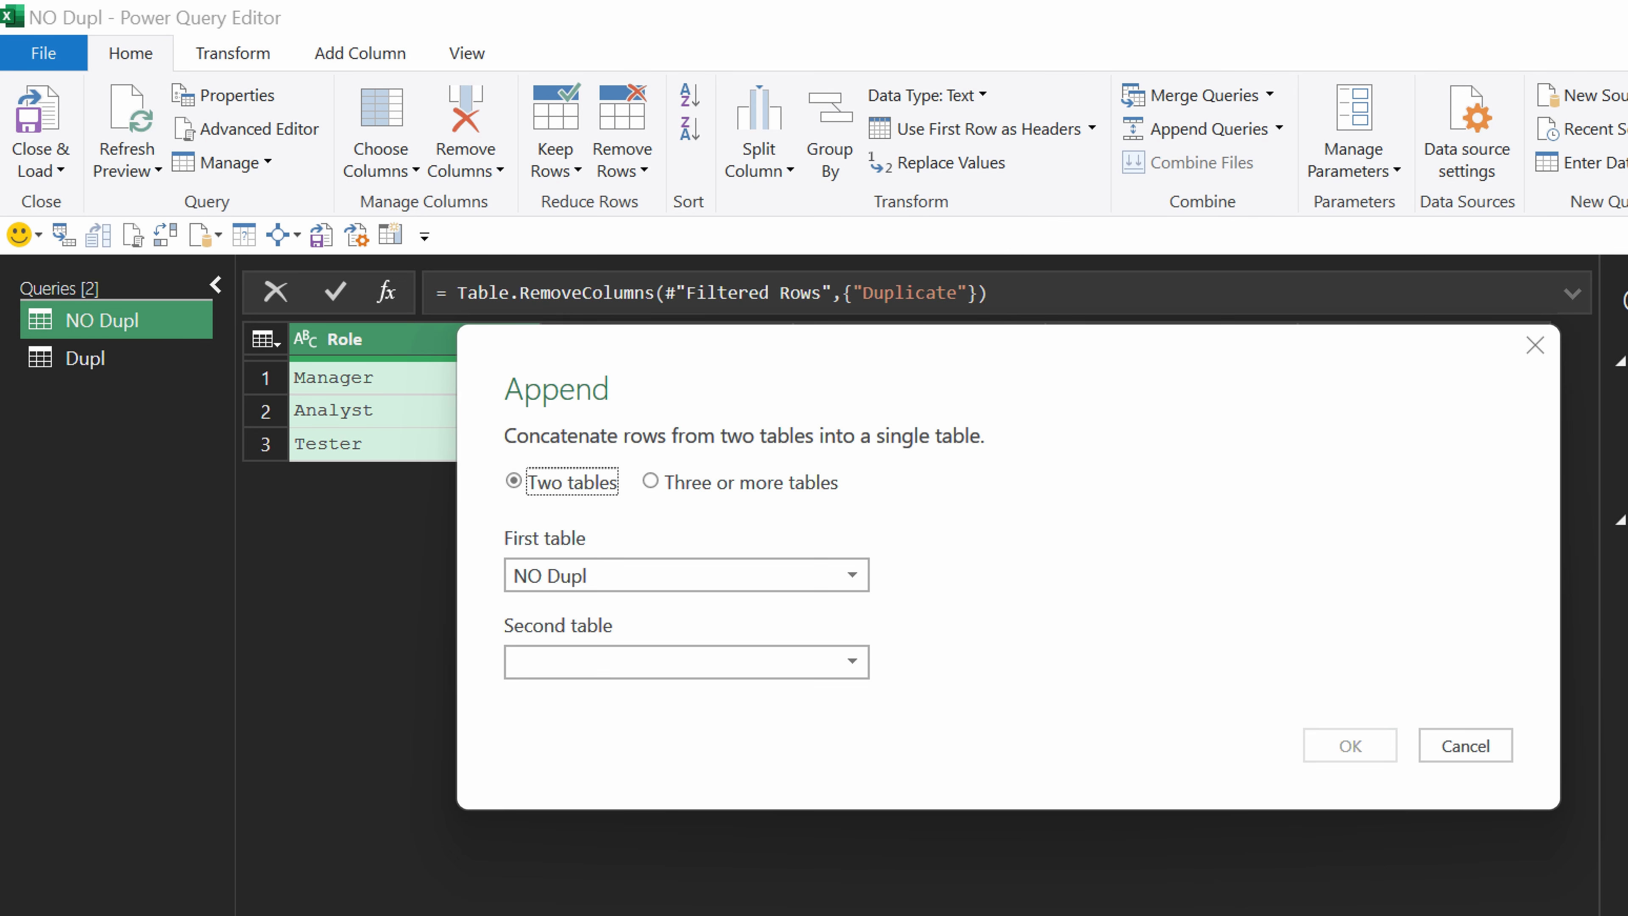
left_click(634, 654)
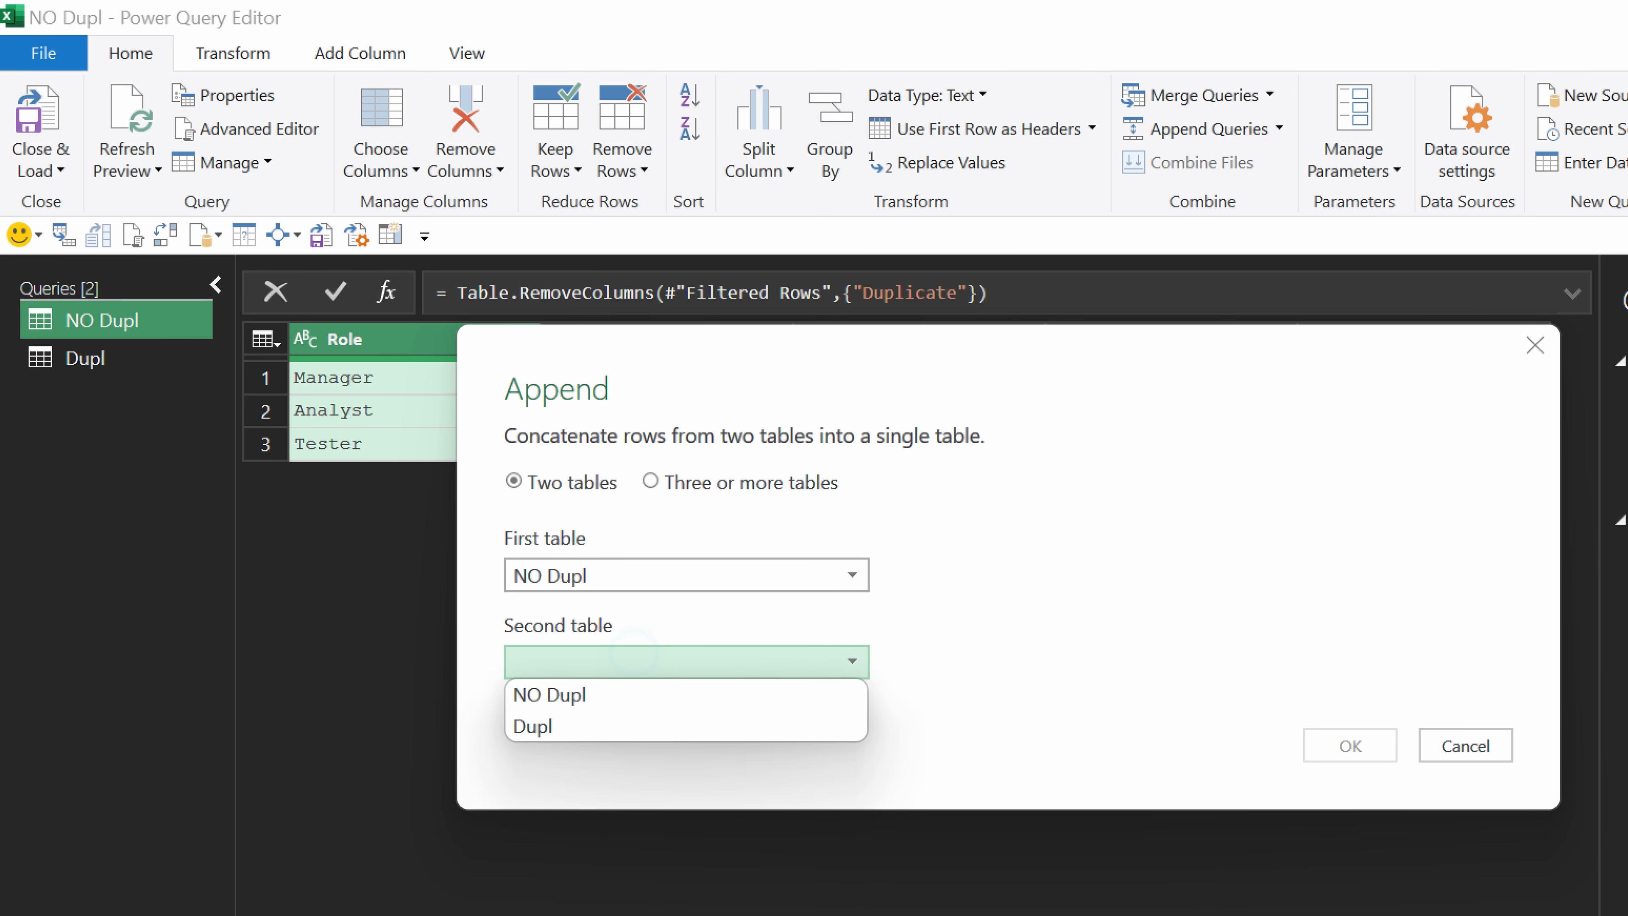
left_click(595, 733)
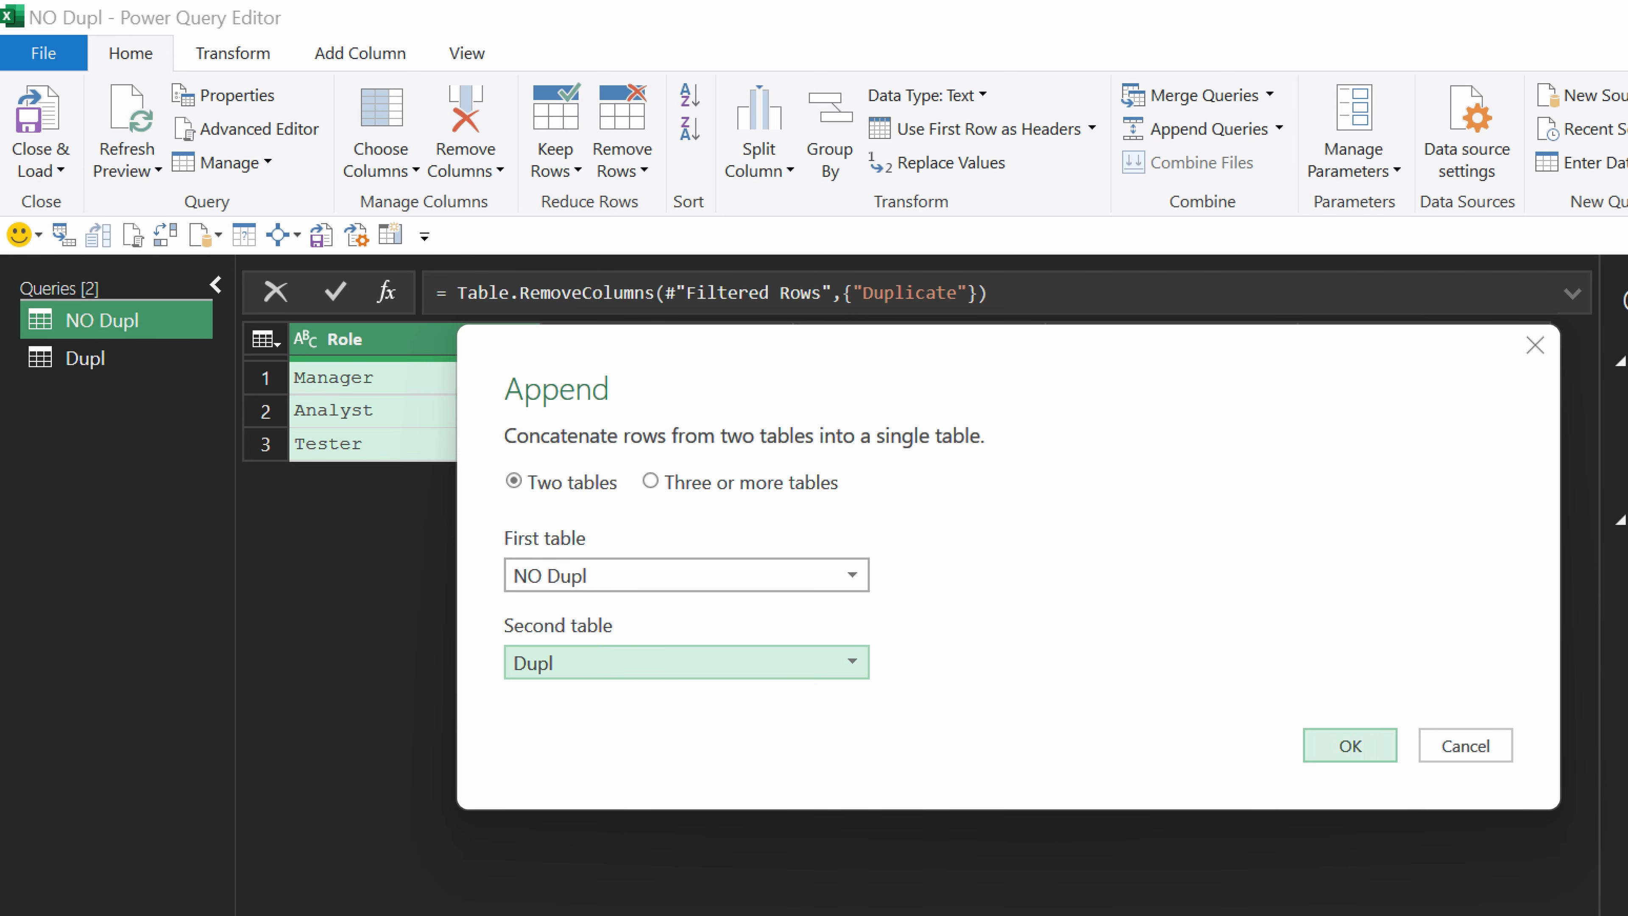
left_click(1350, 745)
- Rename the appended query to Final
key("F2")
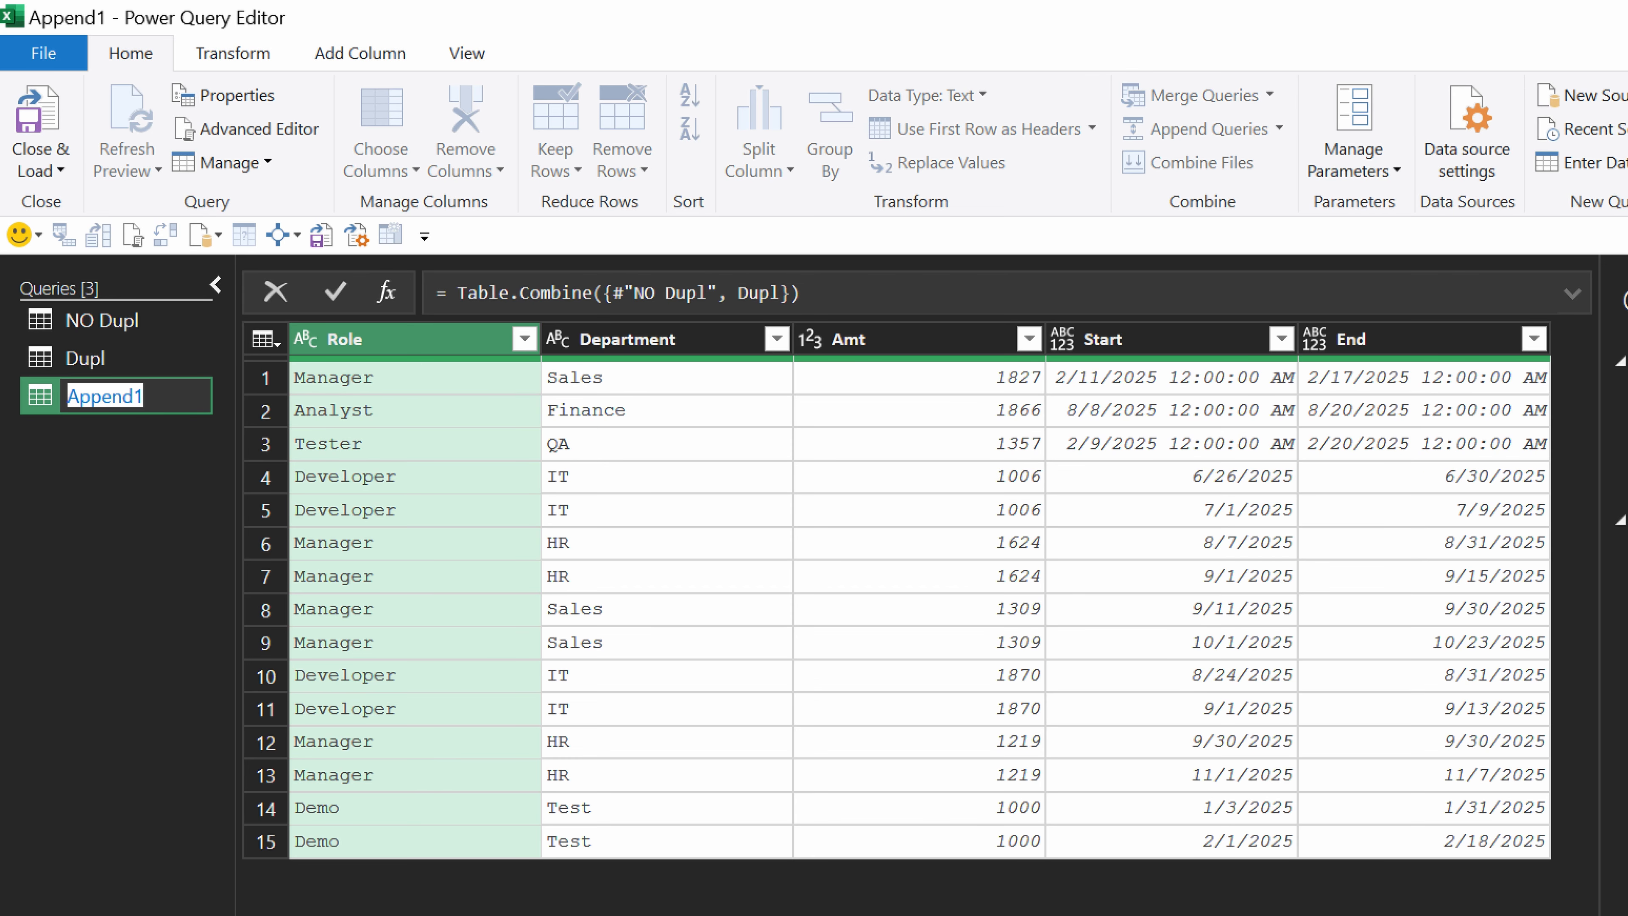
type("Final")
key("Return")
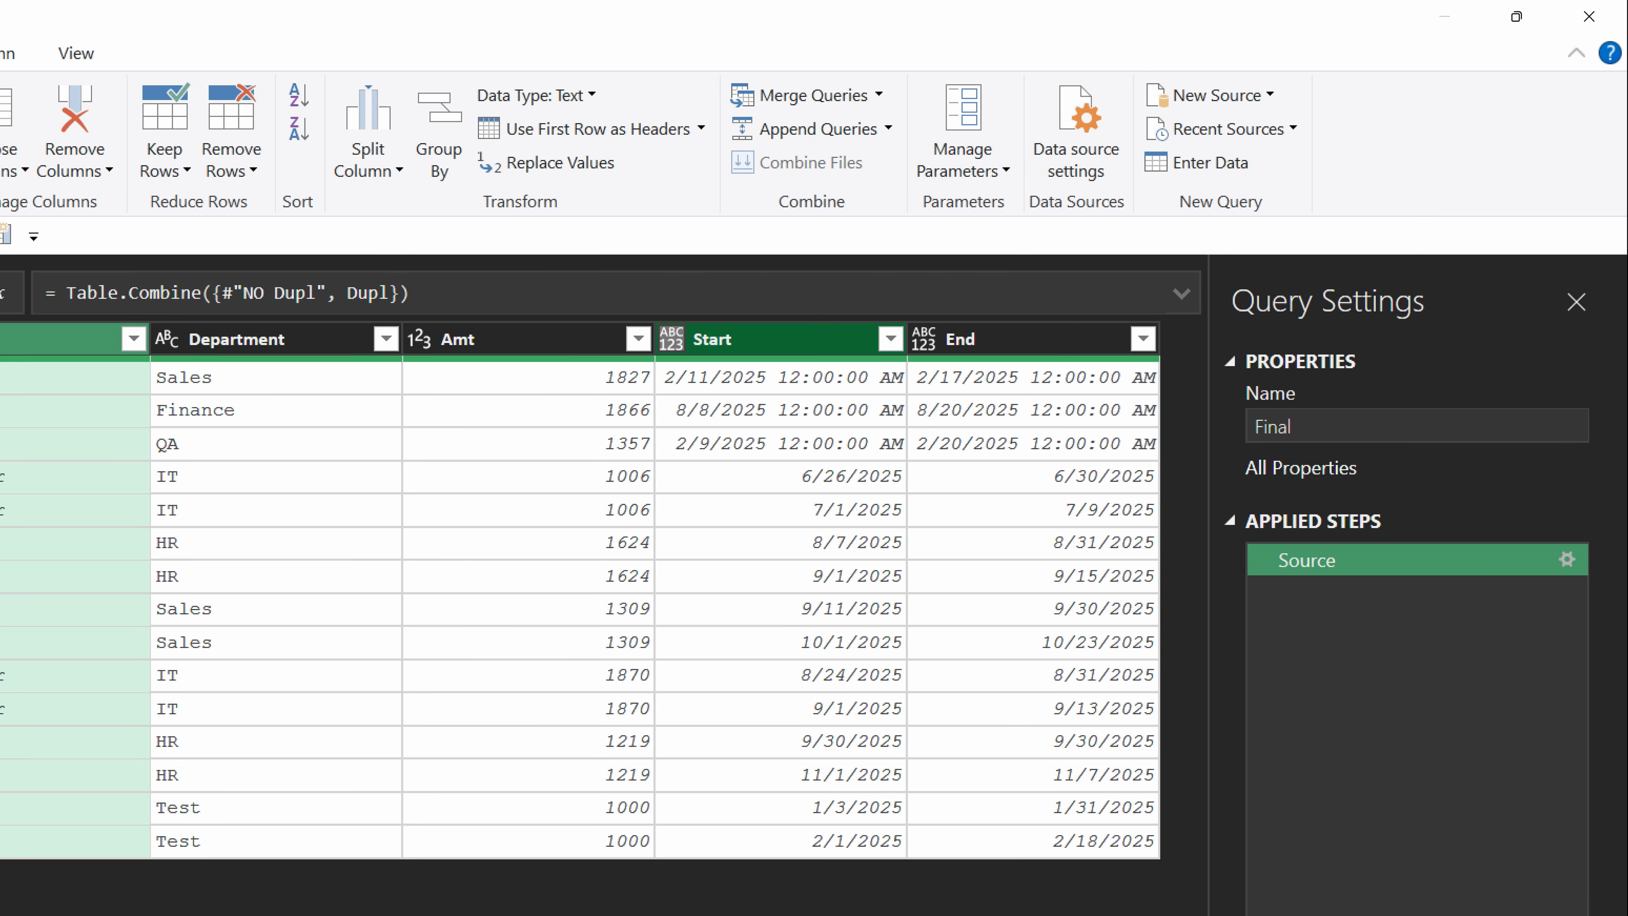
- Set the data type of the Start and End columns in the Final query to Date
left_click(671, 339)
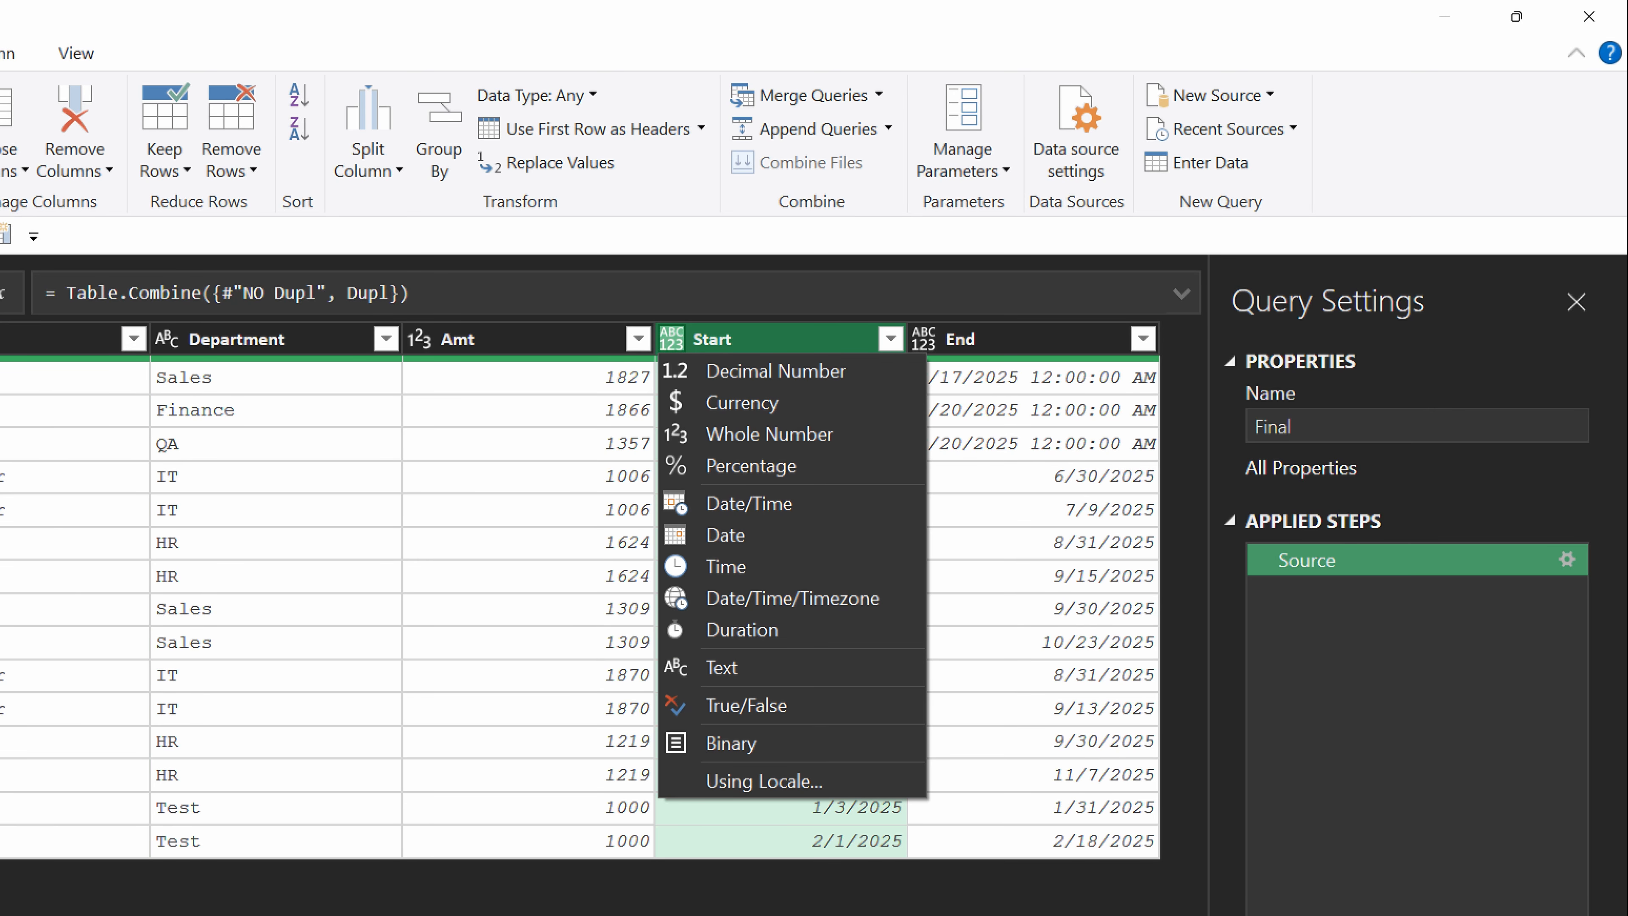
left_click(728, 532)
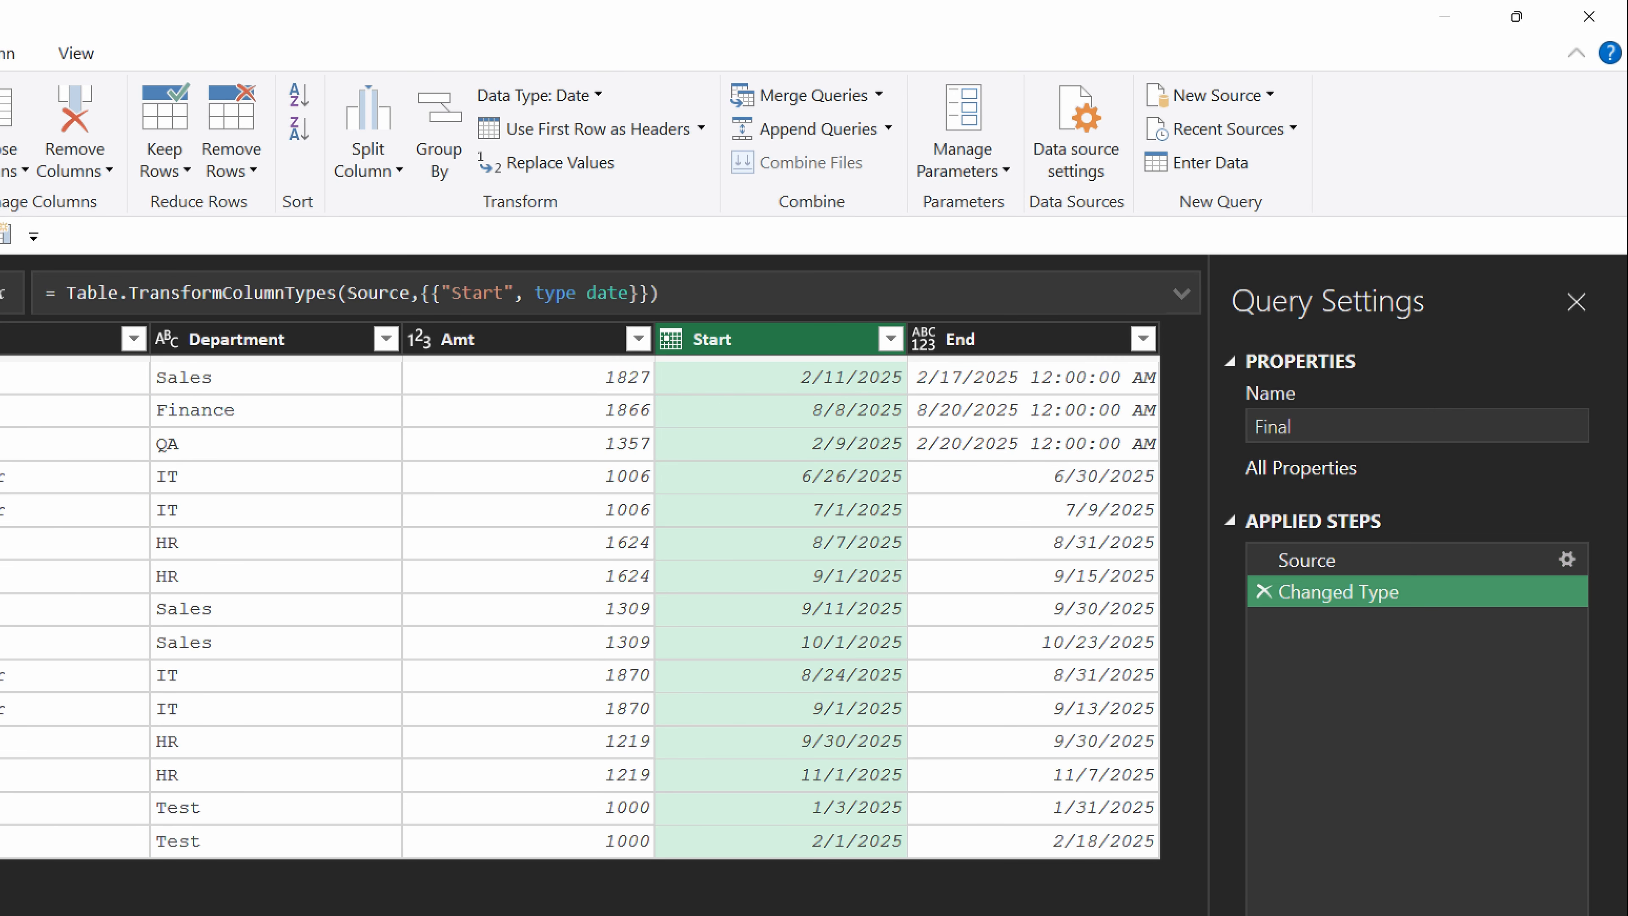
left_click(923, 339)
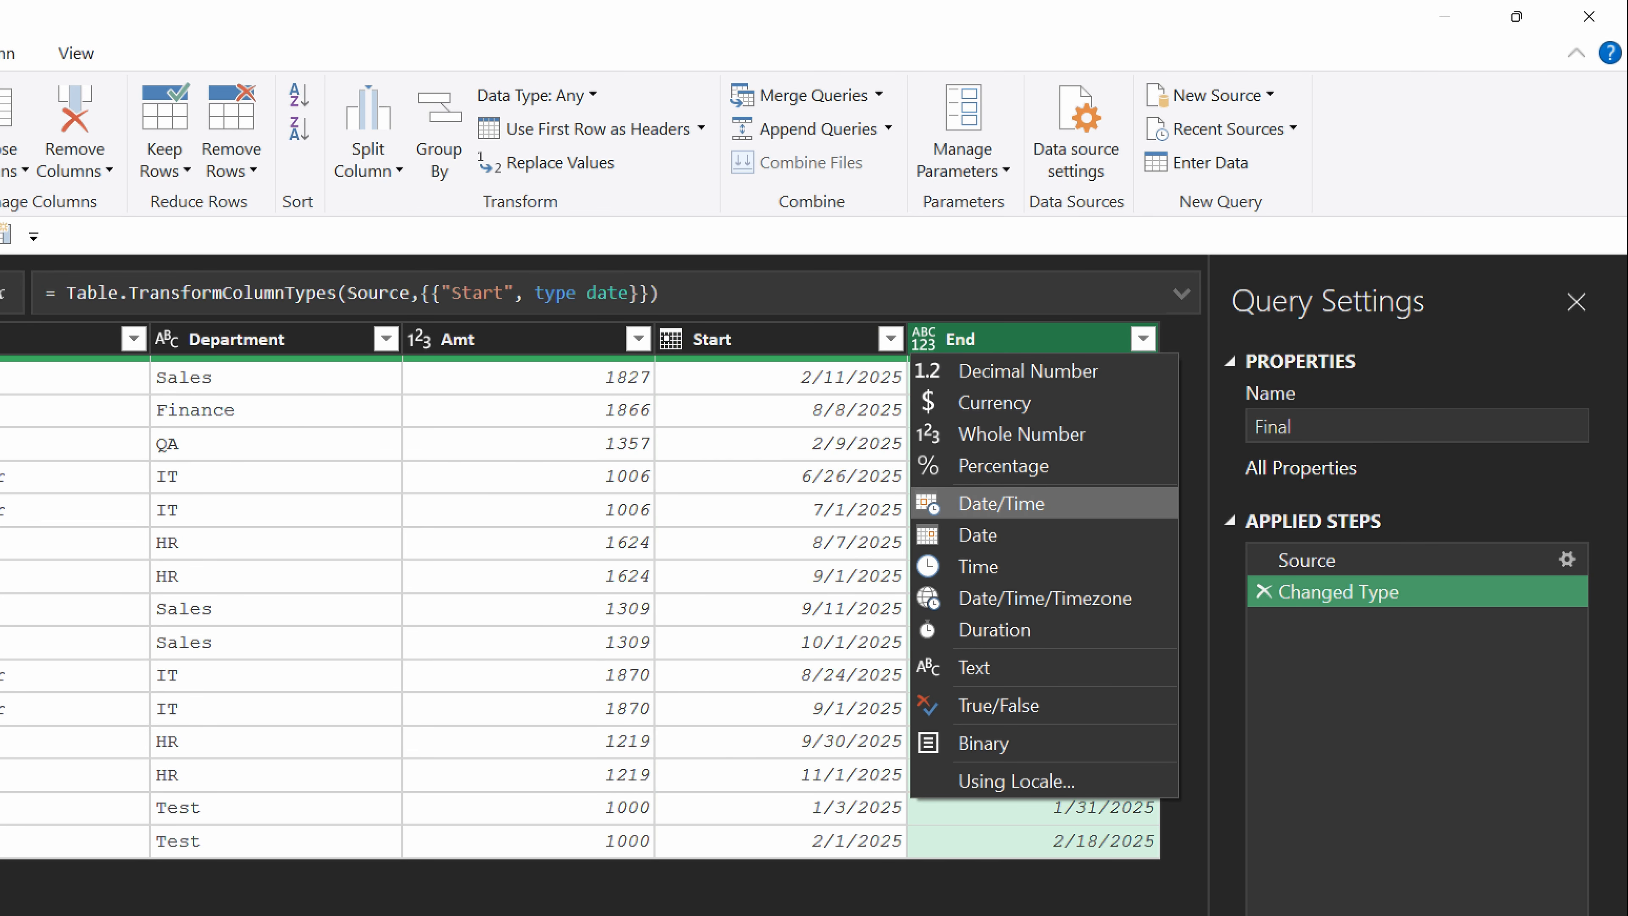
left_click(978, 535)
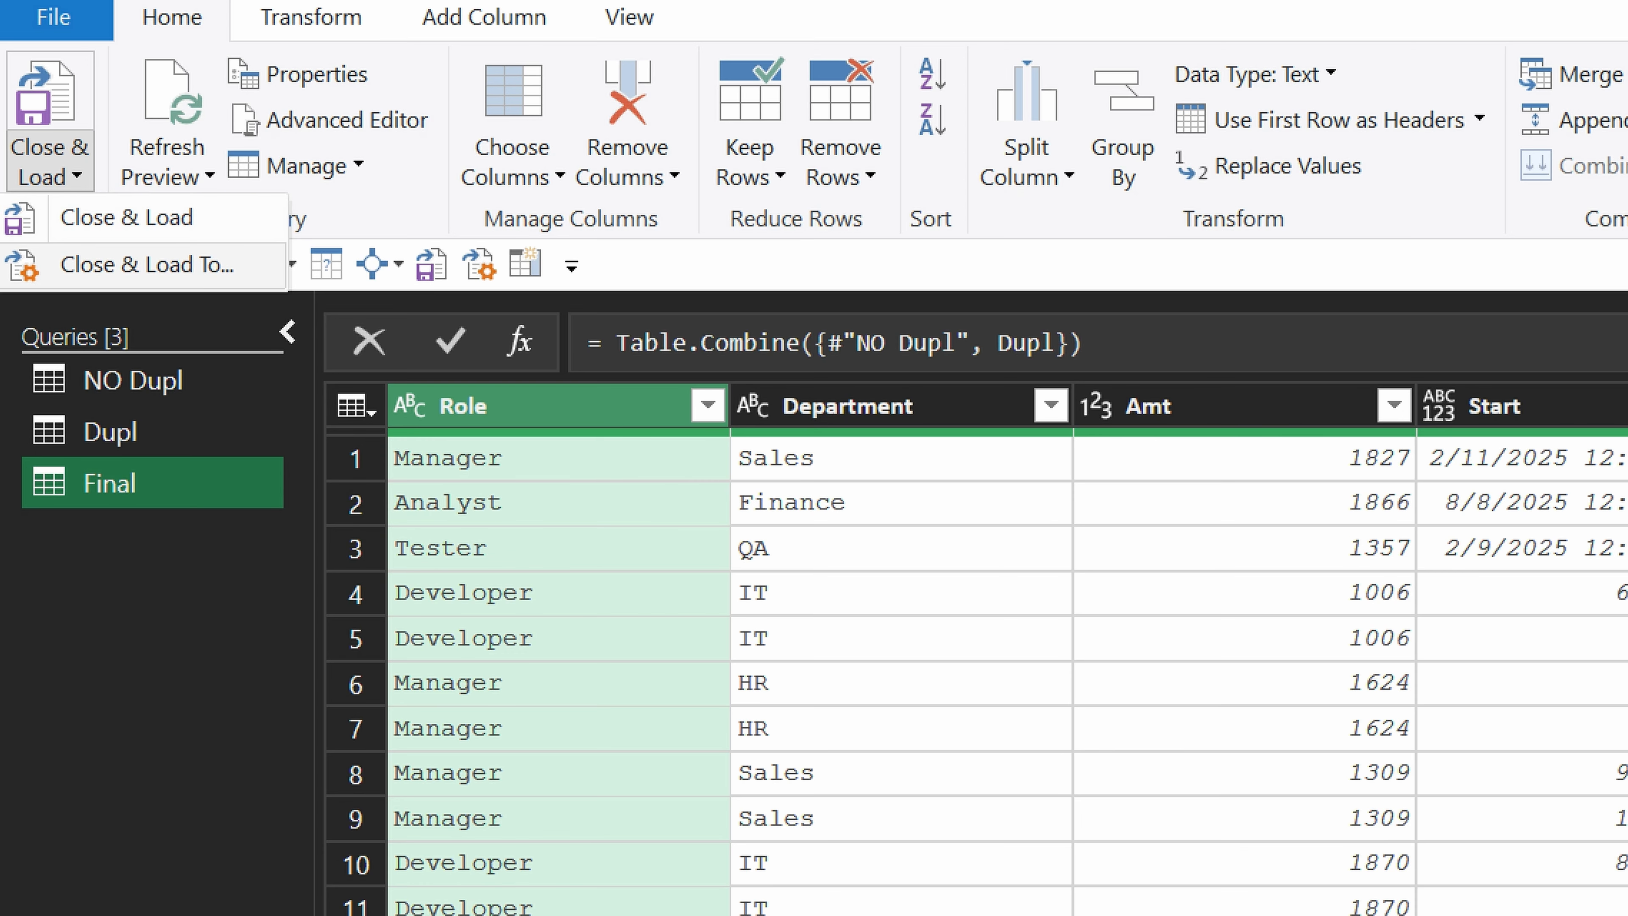
- Close the query editor and load the three queries as connections only
left_click(148, 264)
left_click(513, 746)
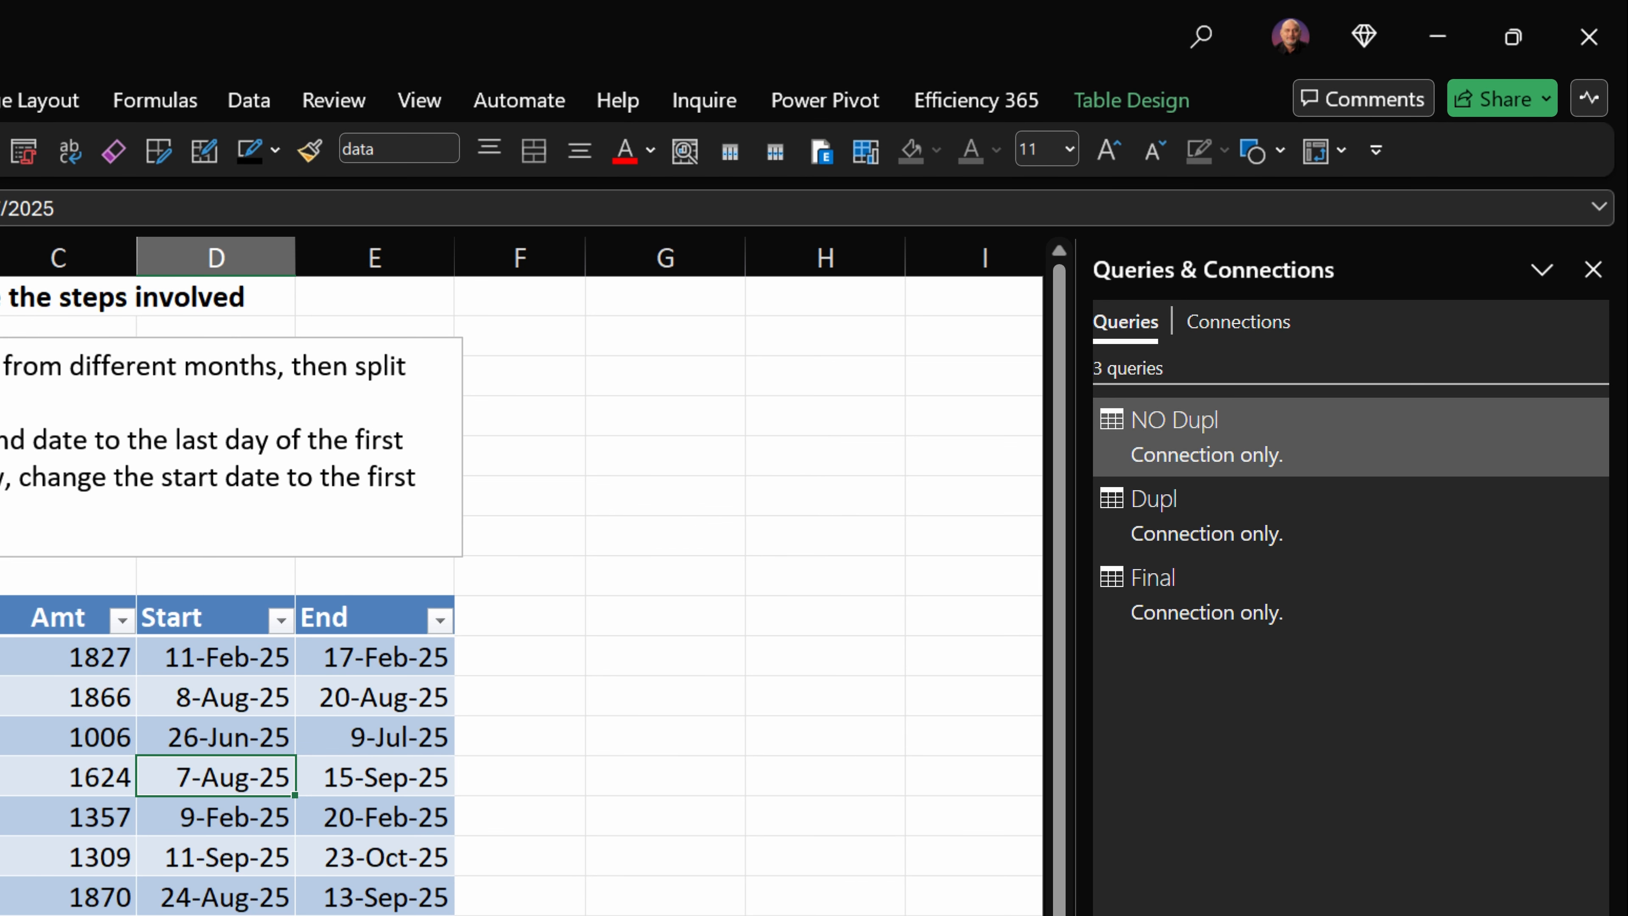
- Load the Final query as a table on the existing worksheet, placed at cell G9 of Sheet1
mouse_move(1186, 585)
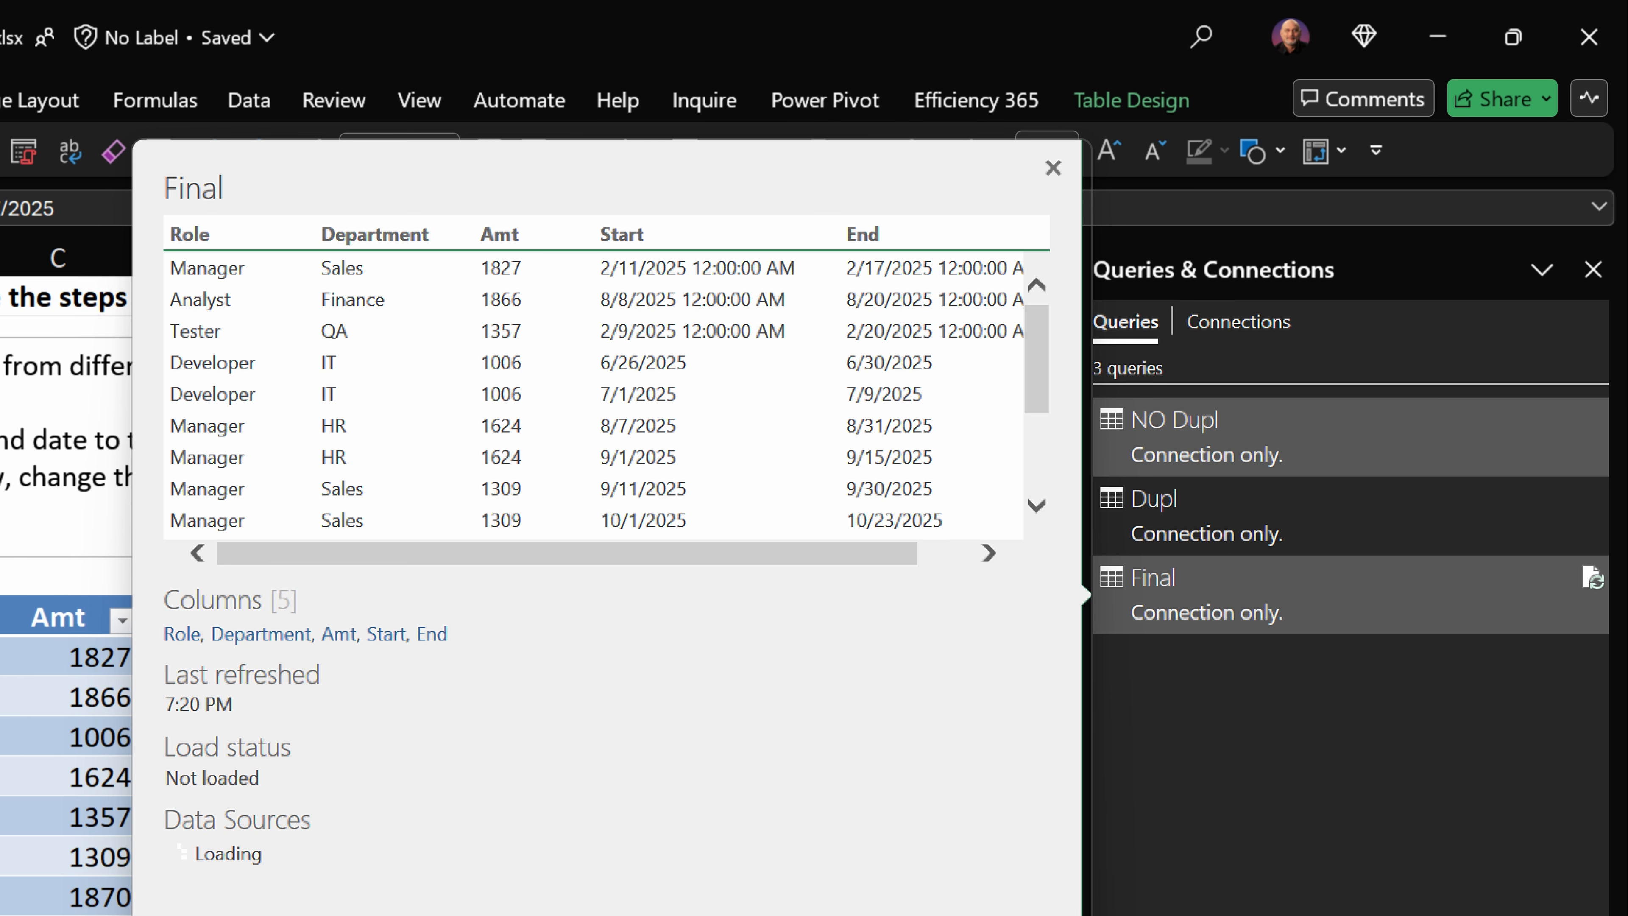
right_click(1212, 562)
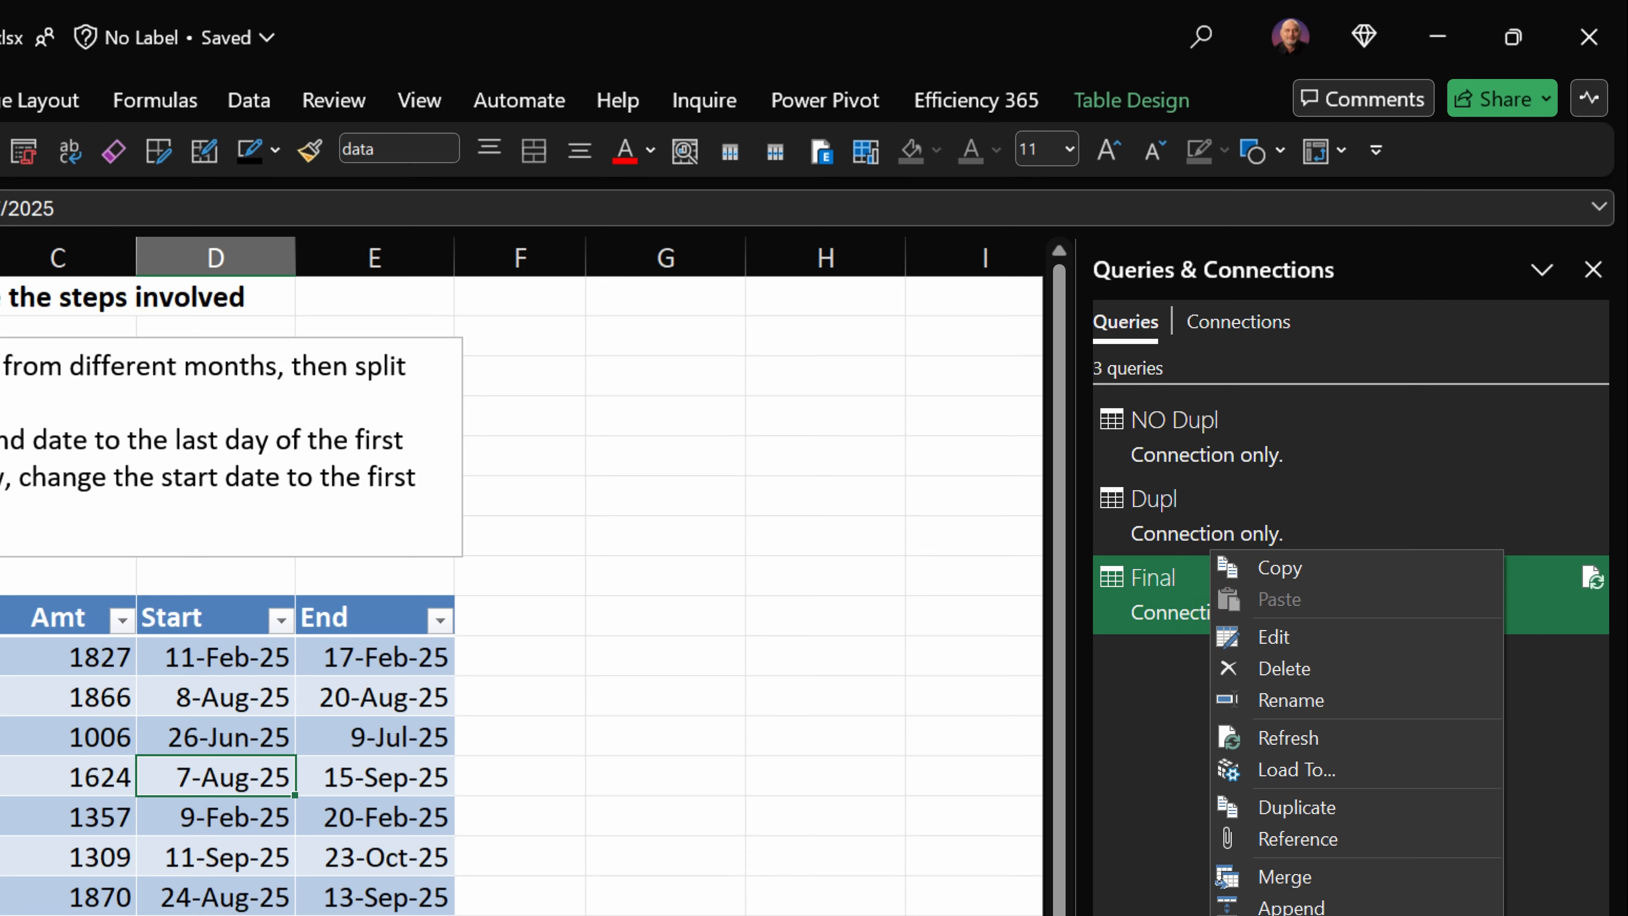
left_click(1345, 770)
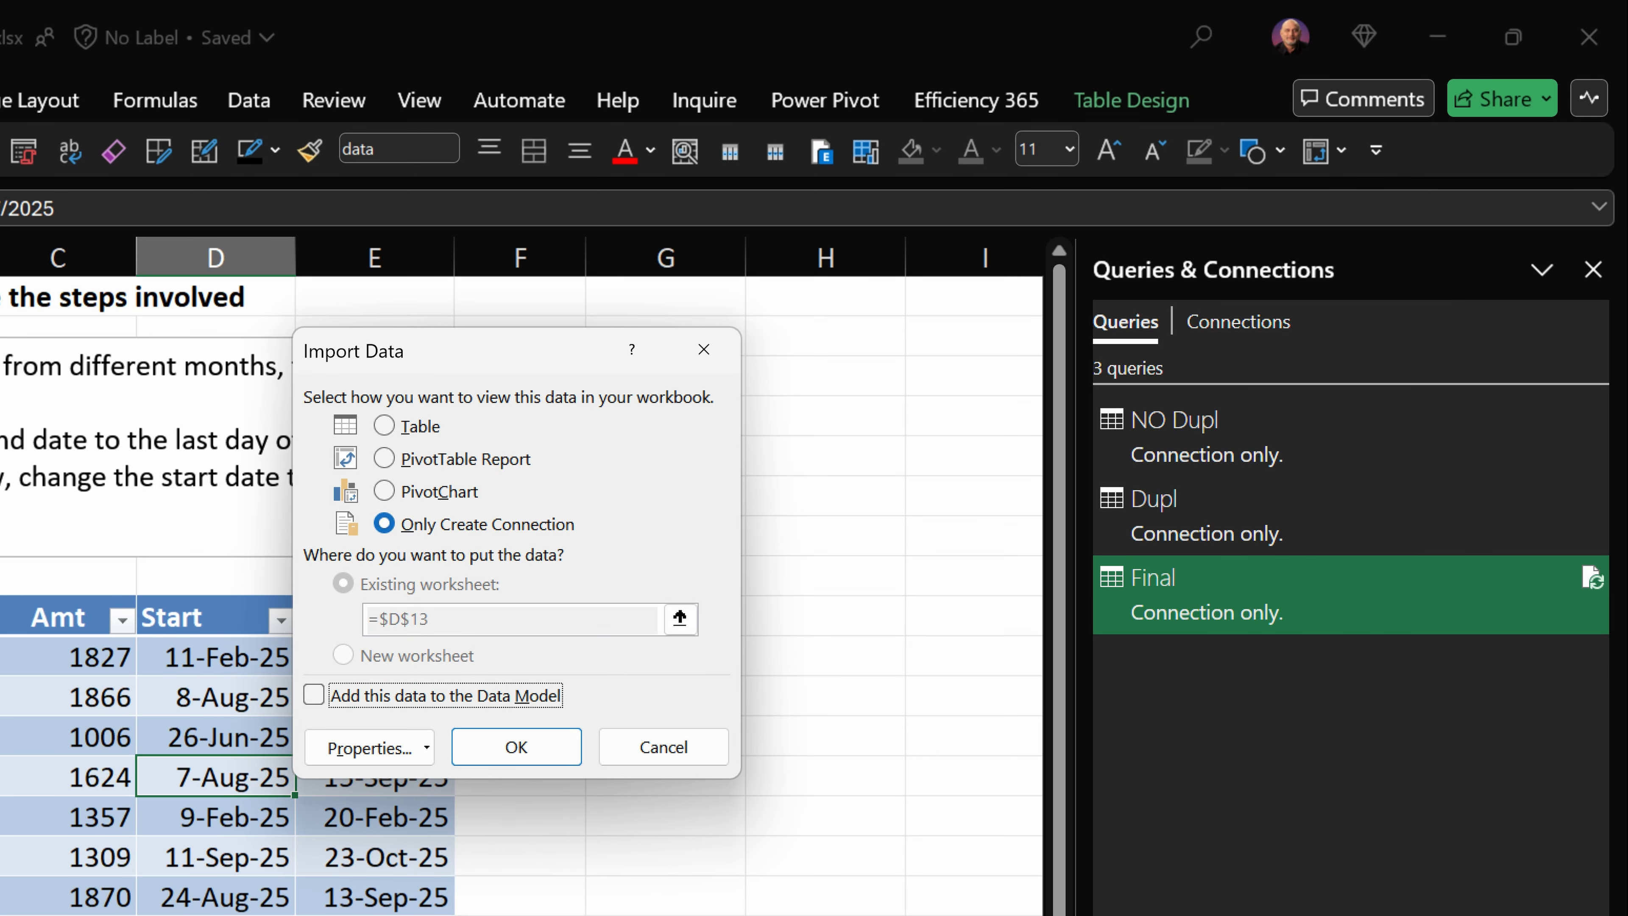
left_click(384, 426)
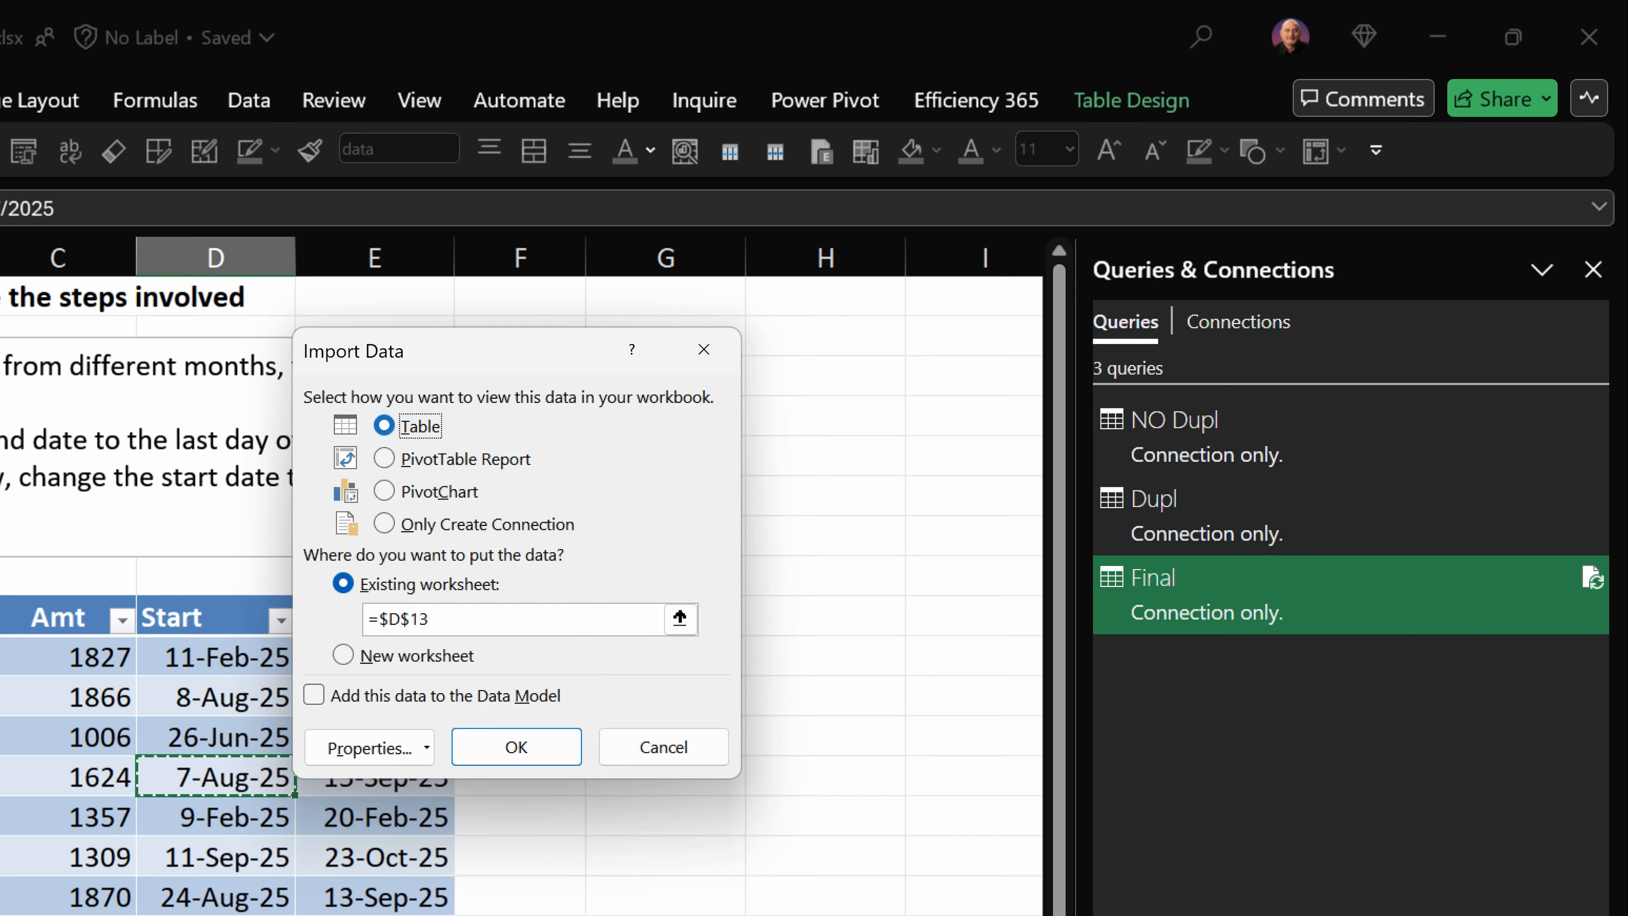
left_click_drag(509, 362, 180, 296)
left_click(664, 615)
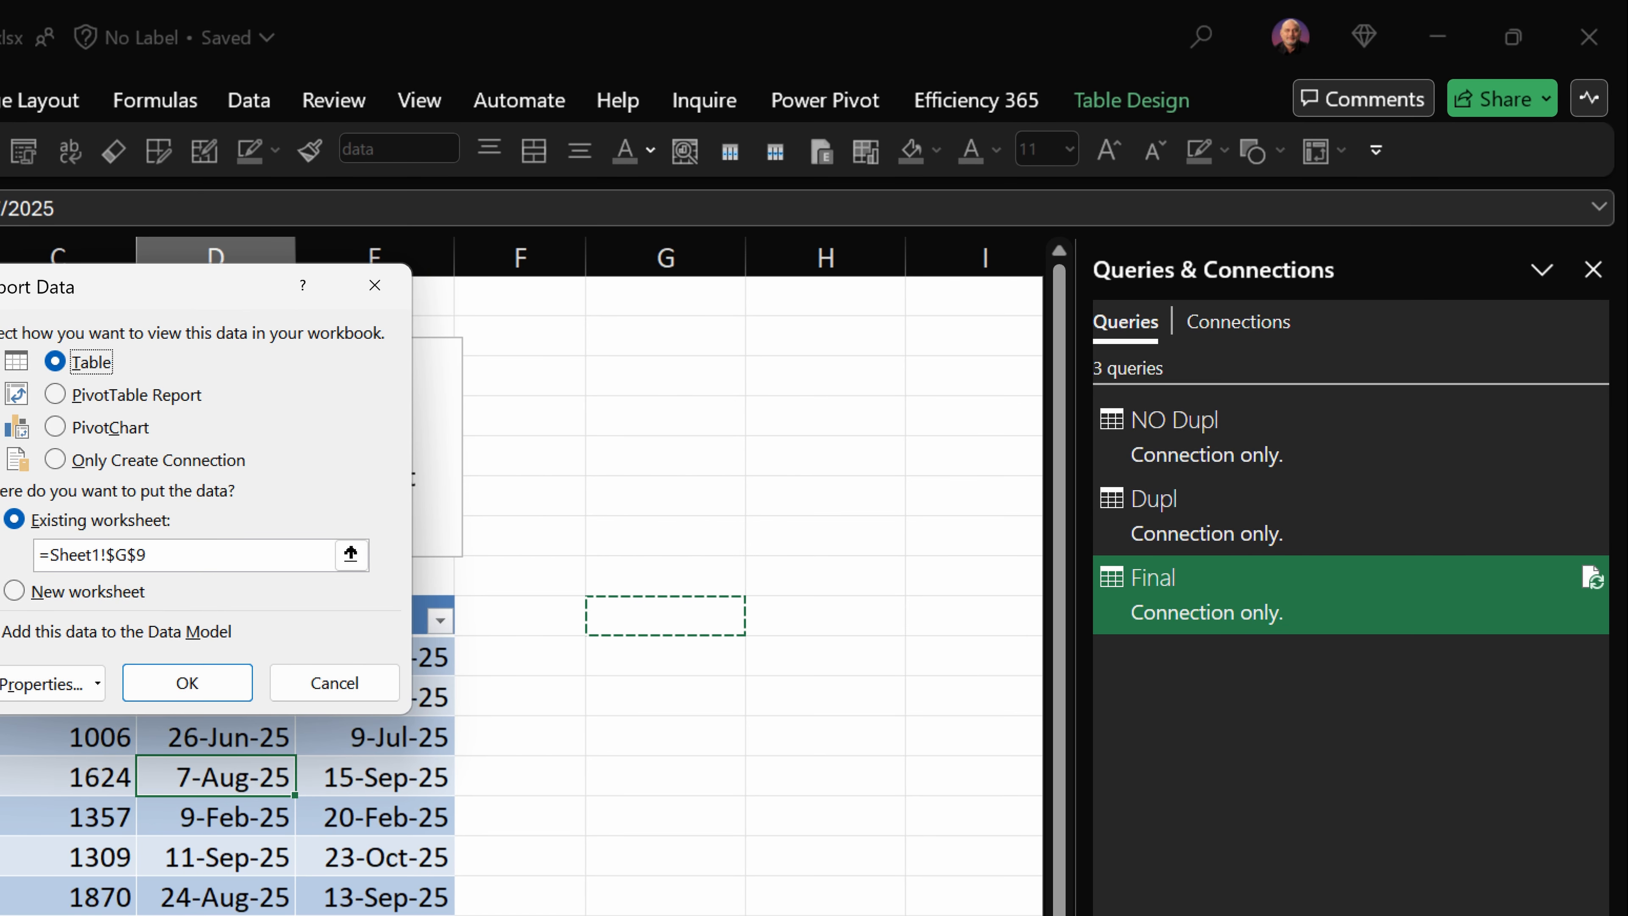
left_click(187, 682)
- Format the Start and End dates of the loaded Final table in day-month-year style, such as 11-Feb-25
key("ctrl+z")
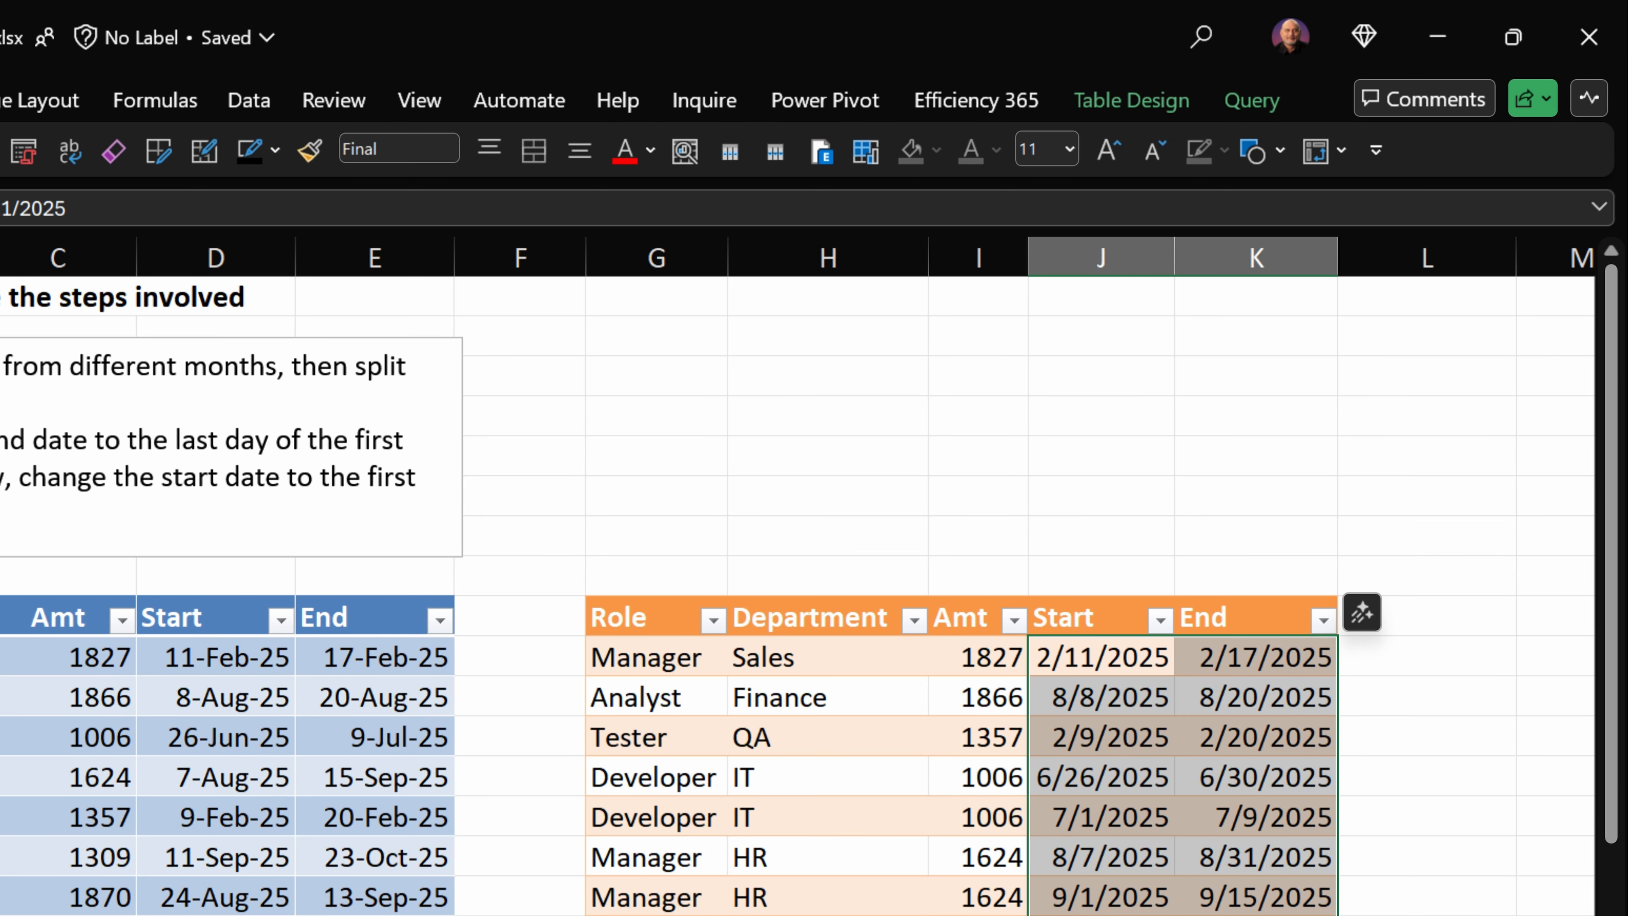
key("ctrl+shift+3")
left_click(1257, 897)
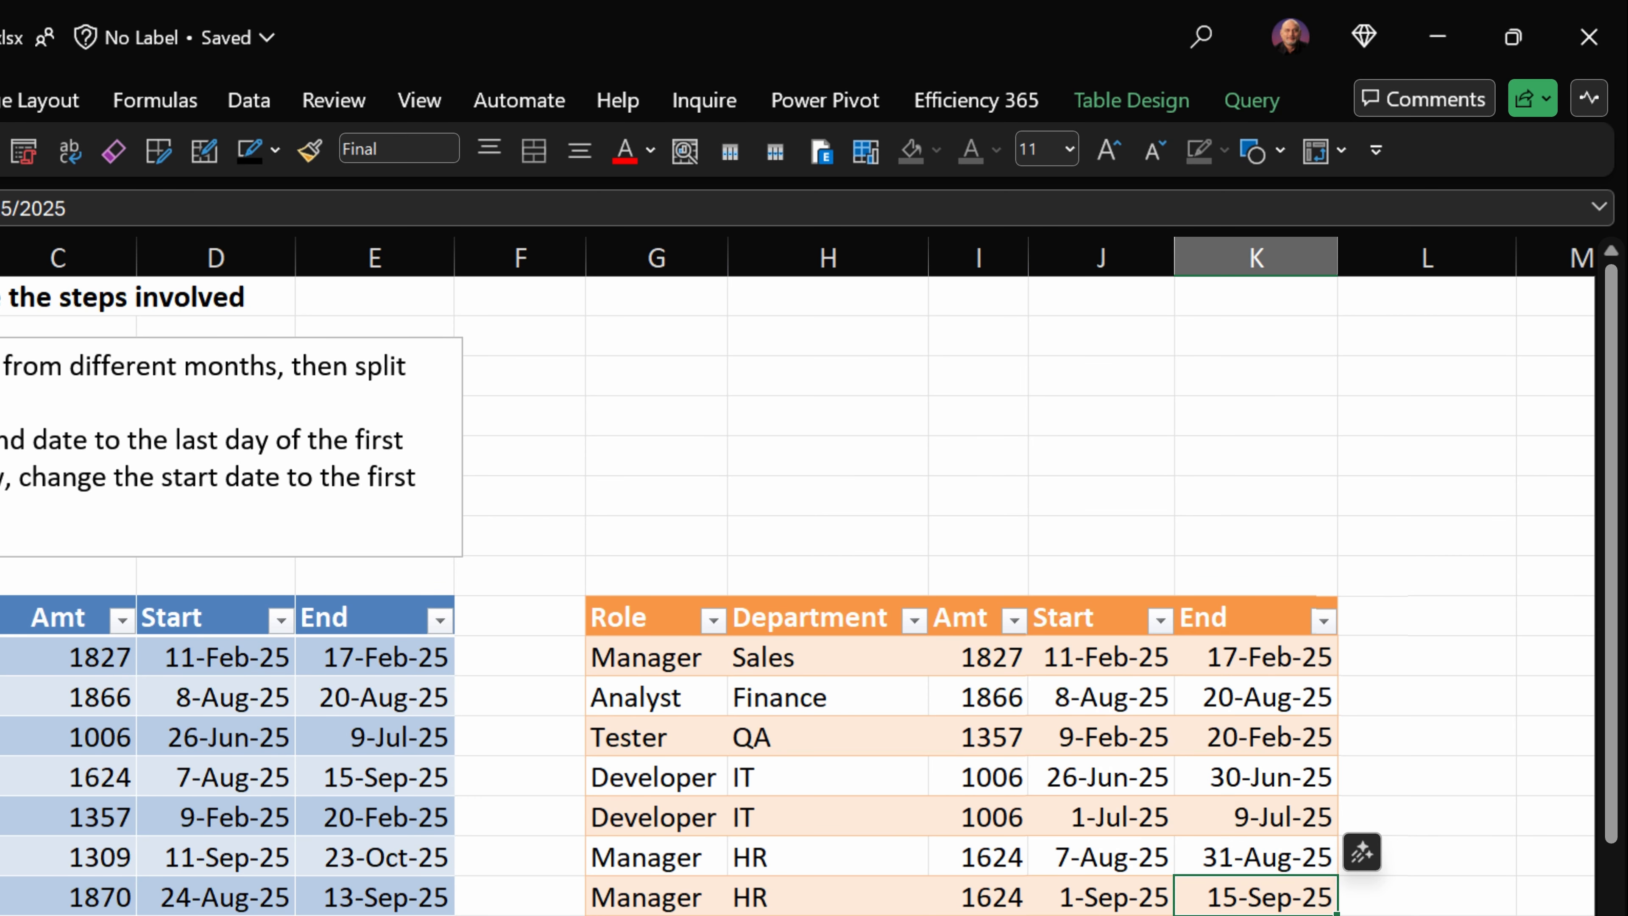